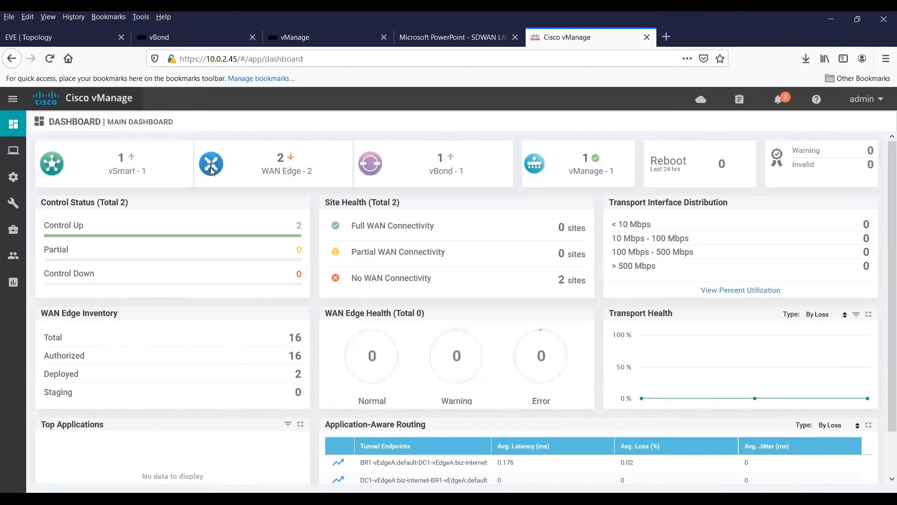
Step: Open the feature templates under the configuration templates, list only the Default type, and widen the Name column
mouse_move(14, 180)
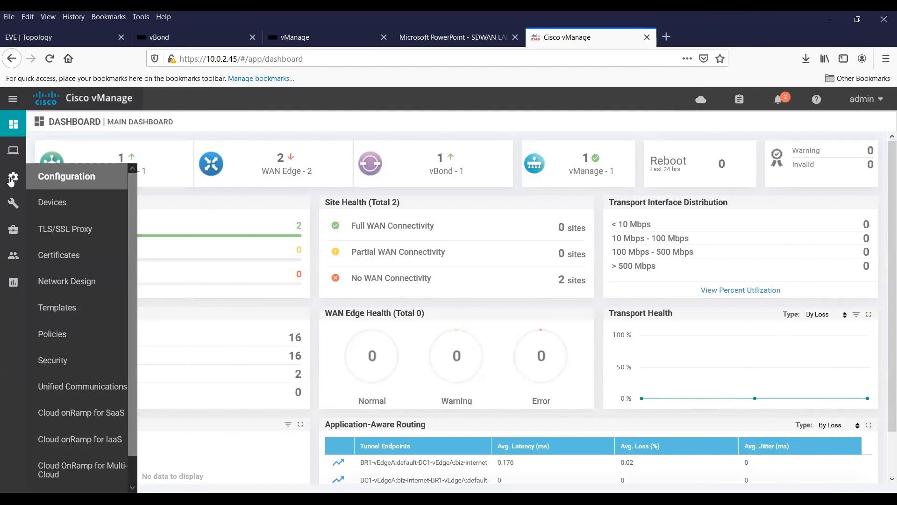
left_click(61, 309)
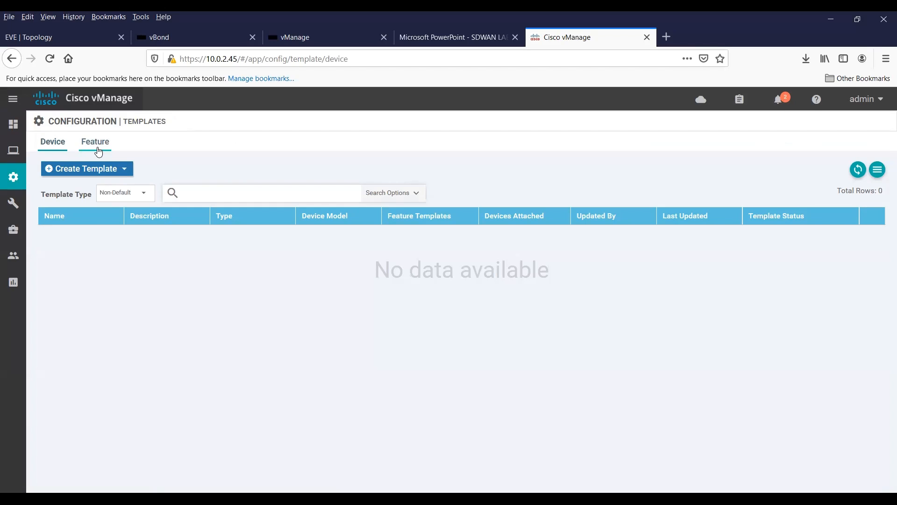
left_click(98, 148)
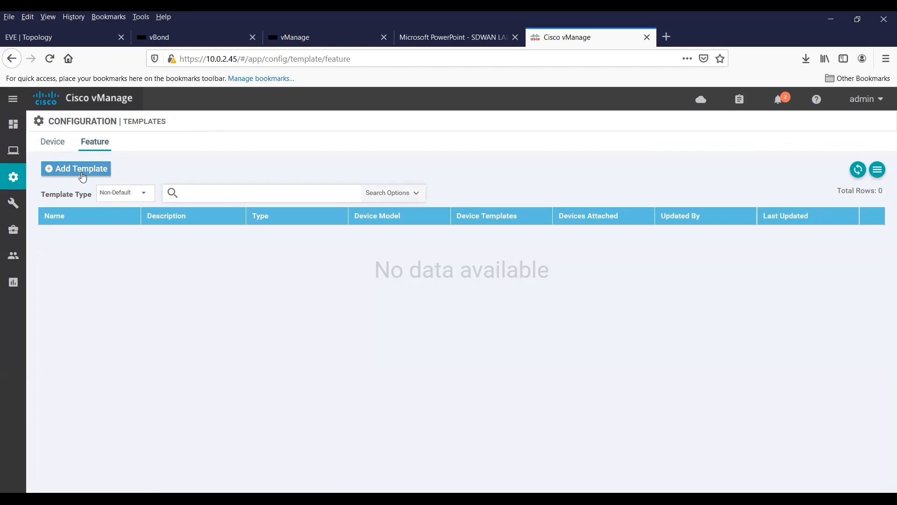
left_click(145, 196)
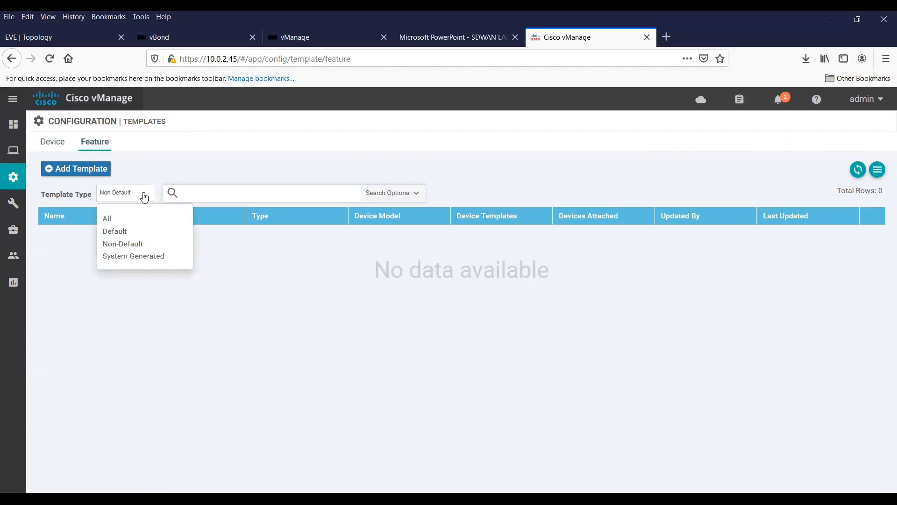
left_click(130, 233)
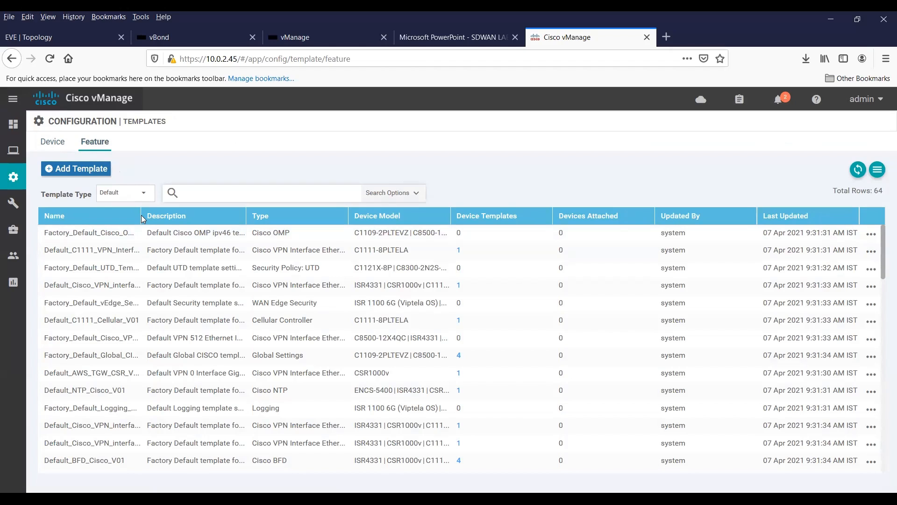
left_click_drag(138, 211, 198, 213)
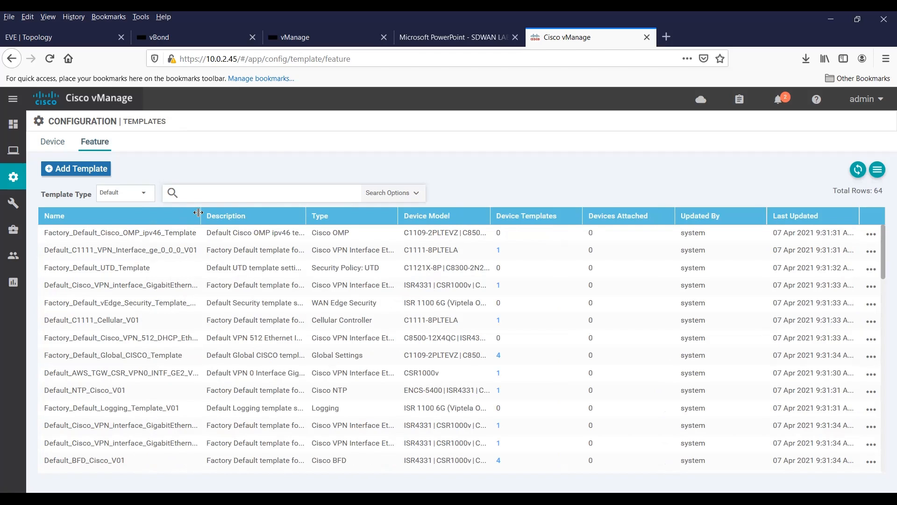
Step: Open the DC1-vEdgeA console from the EVE topology and display the running configuration of its system section
left_click(259, 192)
left_click(77, 44)
left_click(582, 200)
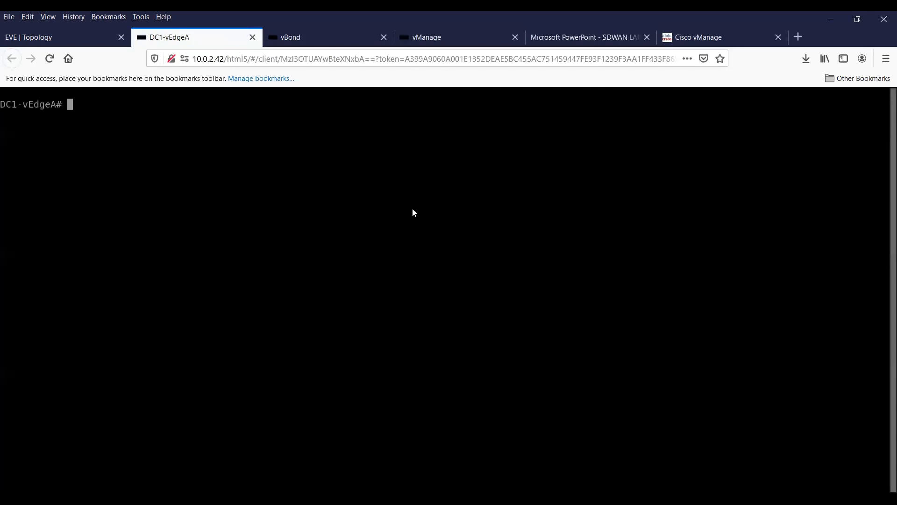
key("Return")
type("sh run sy")
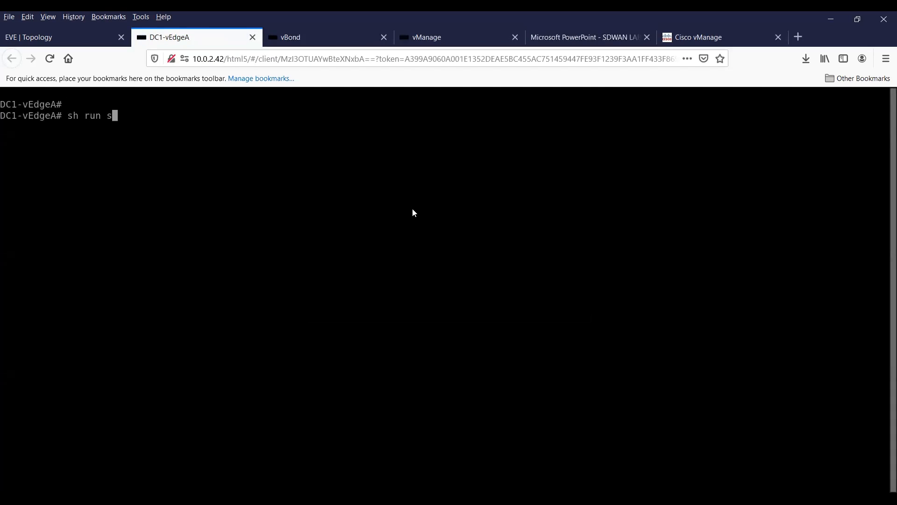
key("Return")
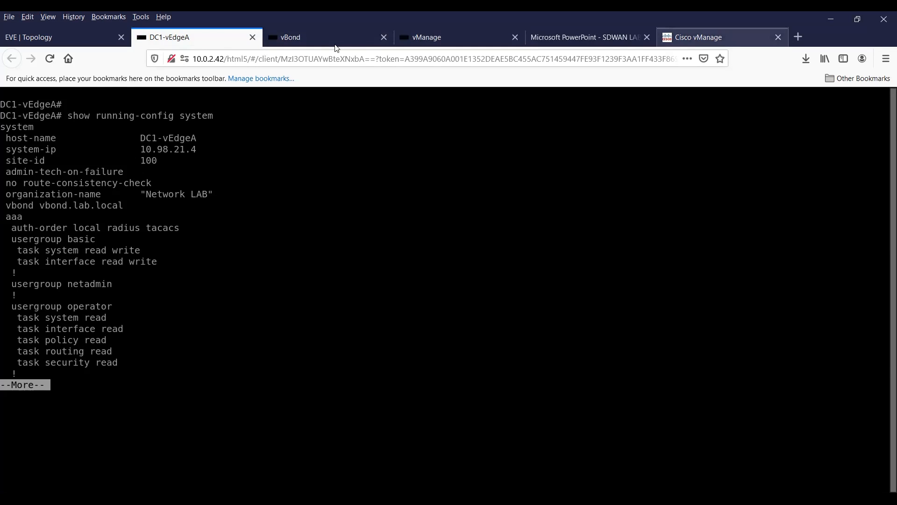
Step: Back in vManage, search the default feature templates for system and widen the Name and Device Model columns
left_click(701, 37)
left_click(208, 192)
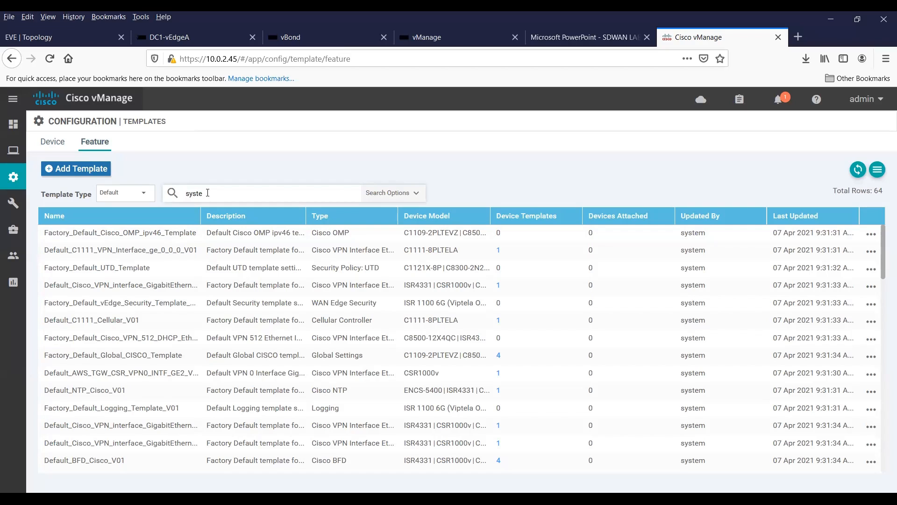
key("Return")
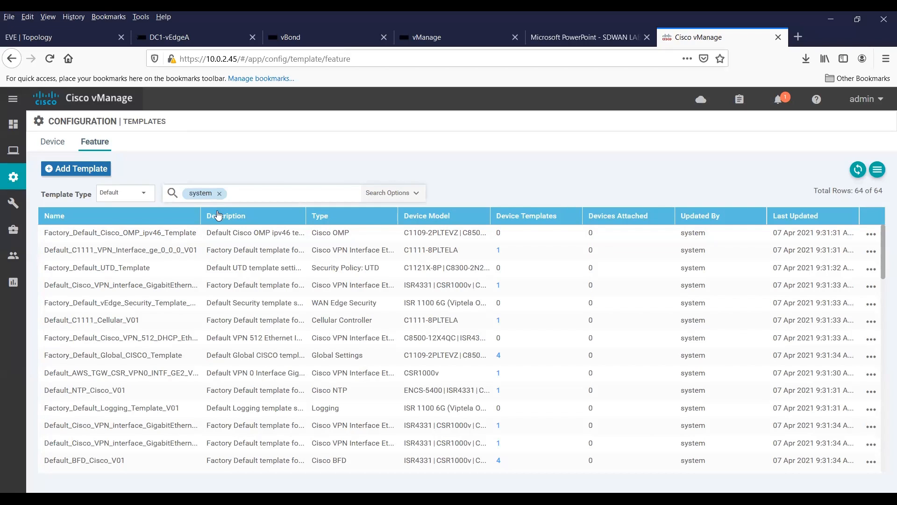
left_click_drag(199, 211, 272, 206)
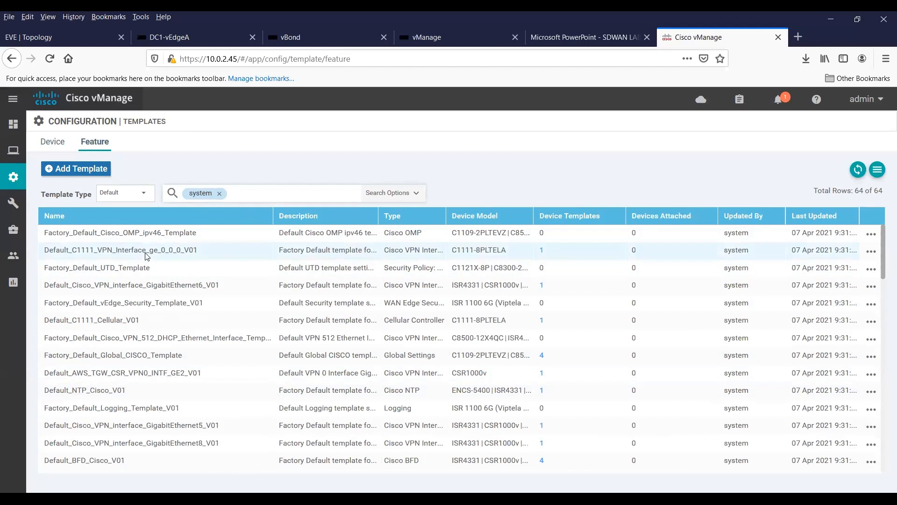
left_click_drag(883, 265, 884, 305)
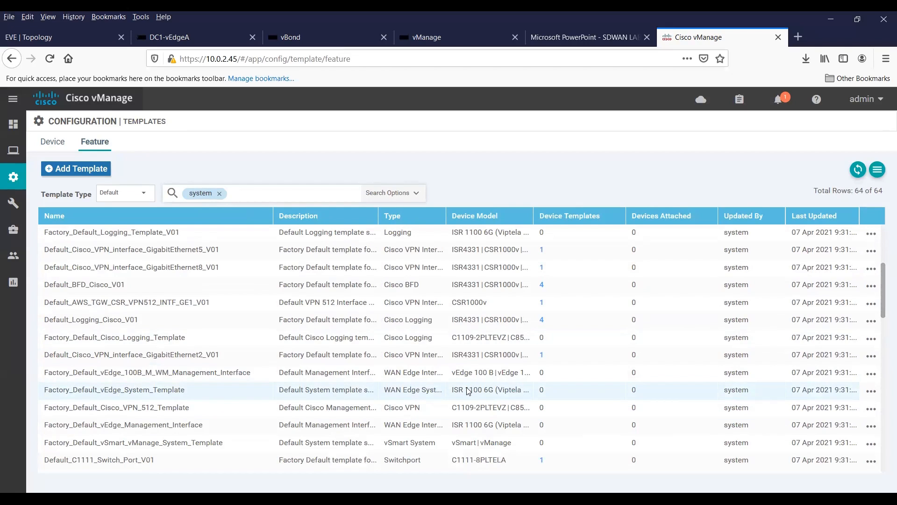
left_click_drag(539, 213, 666, 205)
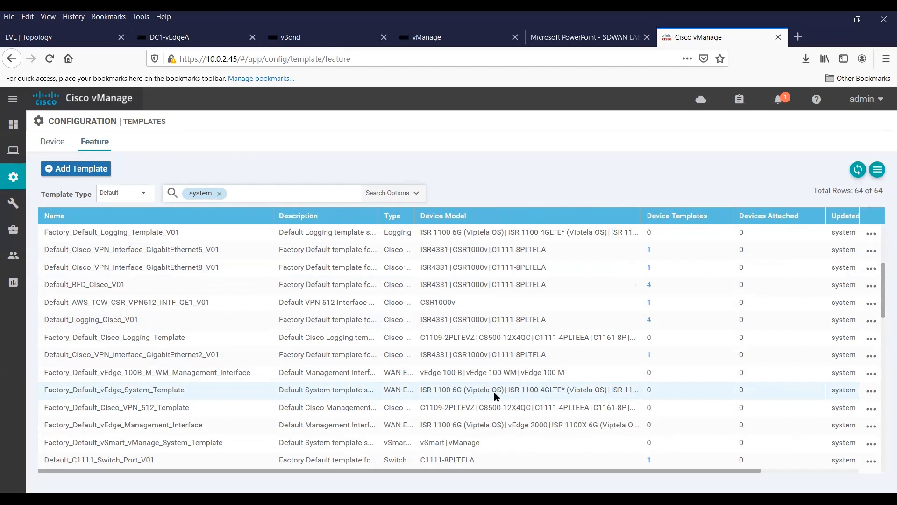
Step: Replace the system search filter with cloud and start copying Factory_Default_vEdge_System_Template
left_click(219, 194)
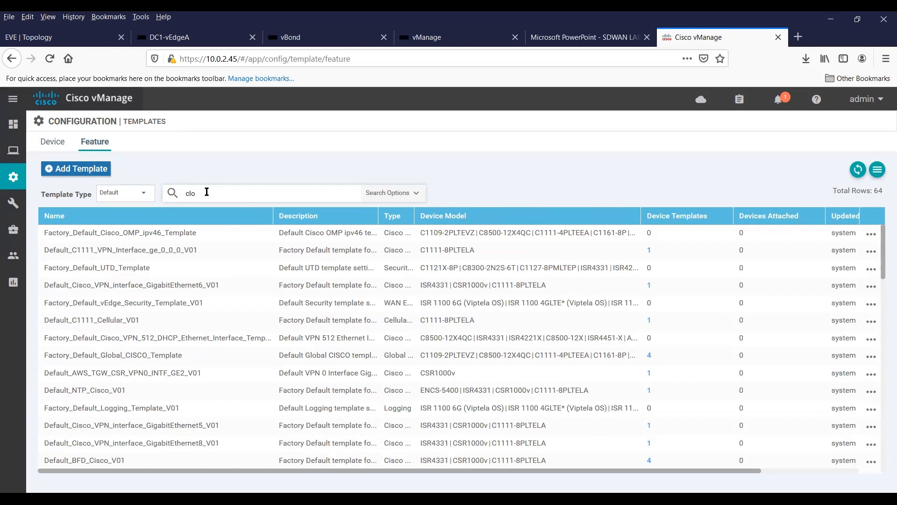
key("Return")
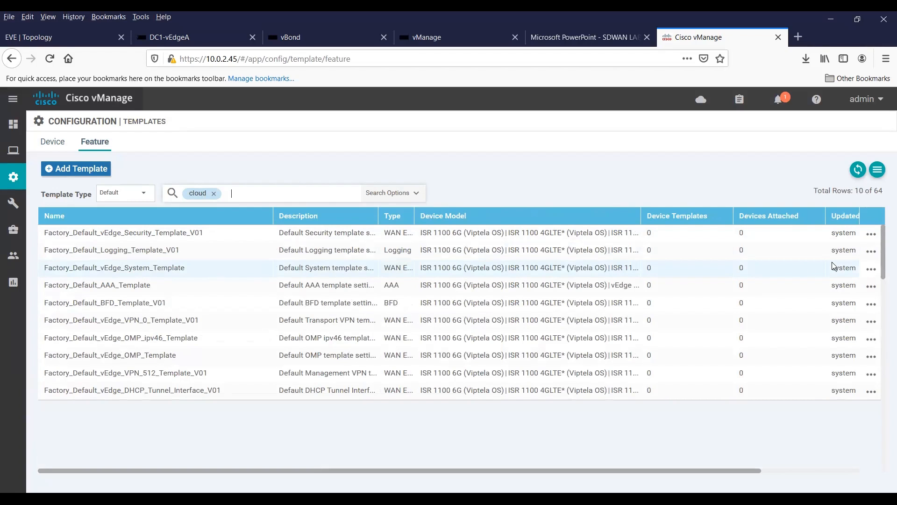
left_click(872, 269)
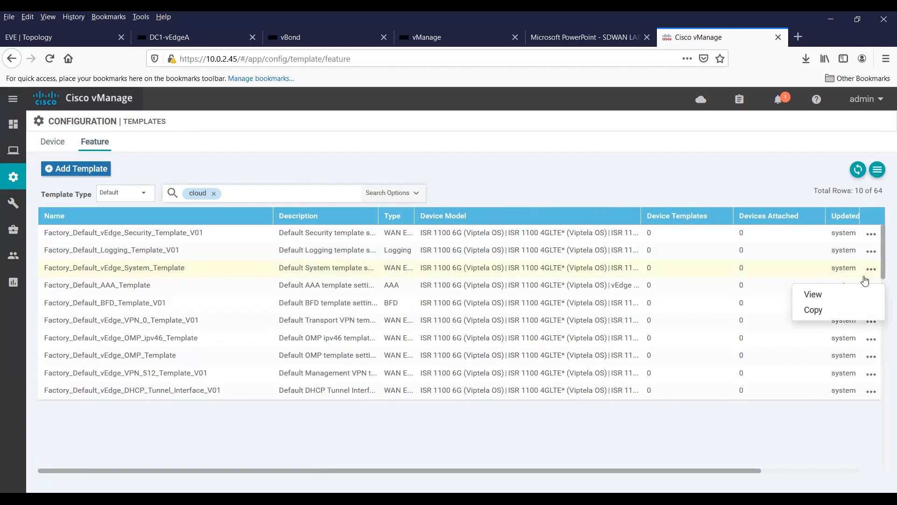
left_click(813, 308)
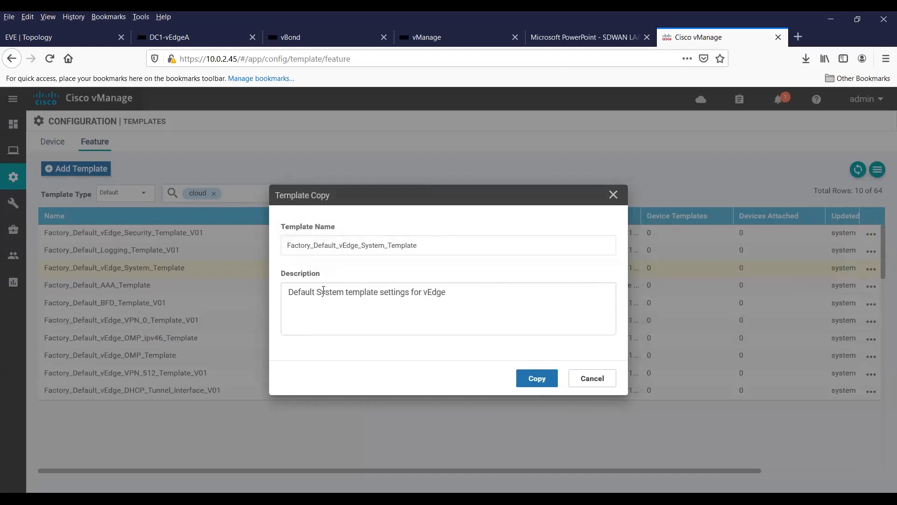
Step: Create the system template copy with the description "System template settings for vEdge" and the Factory_Default_ prefix removed from its name
left_click(315, 292)
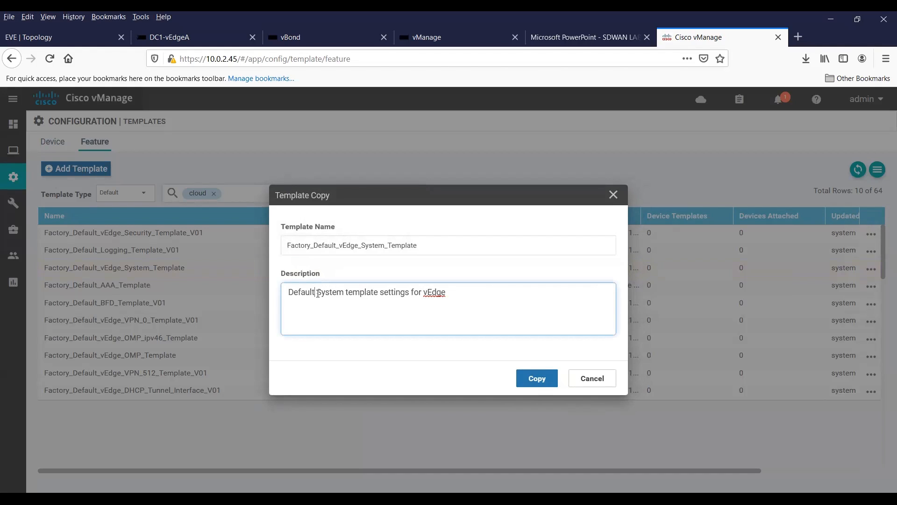
left_click_drag(317, 293, 275, 290)
key("BackSpace")
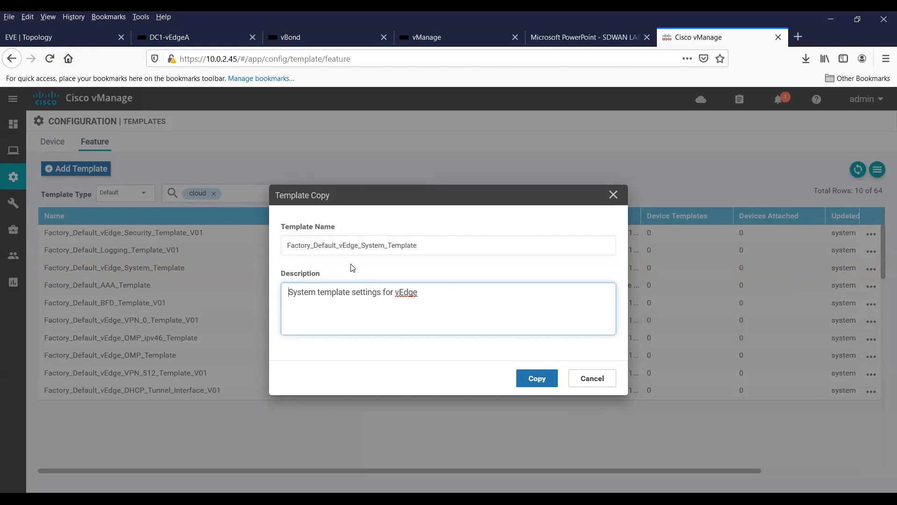
left_click_drag(419, 292, 288, 293)
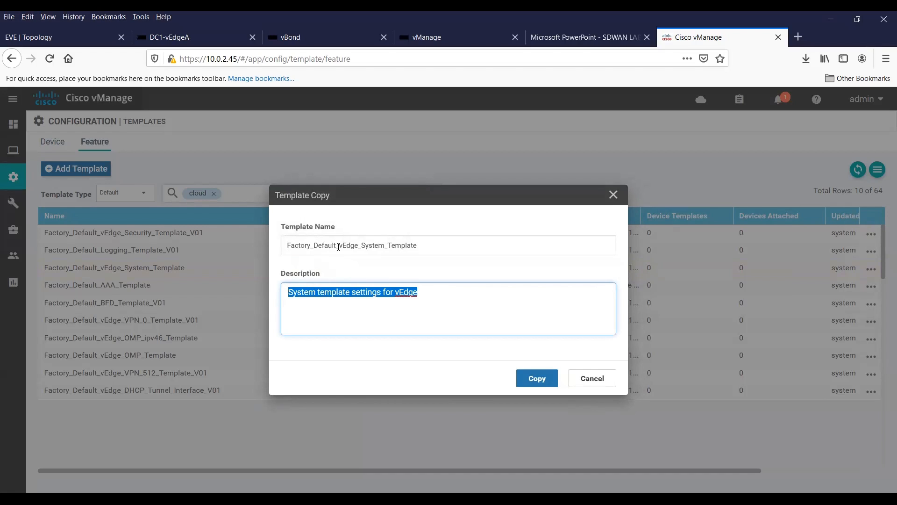
left_click_drag(338, 246, 285, 244)
key("BackSpace")
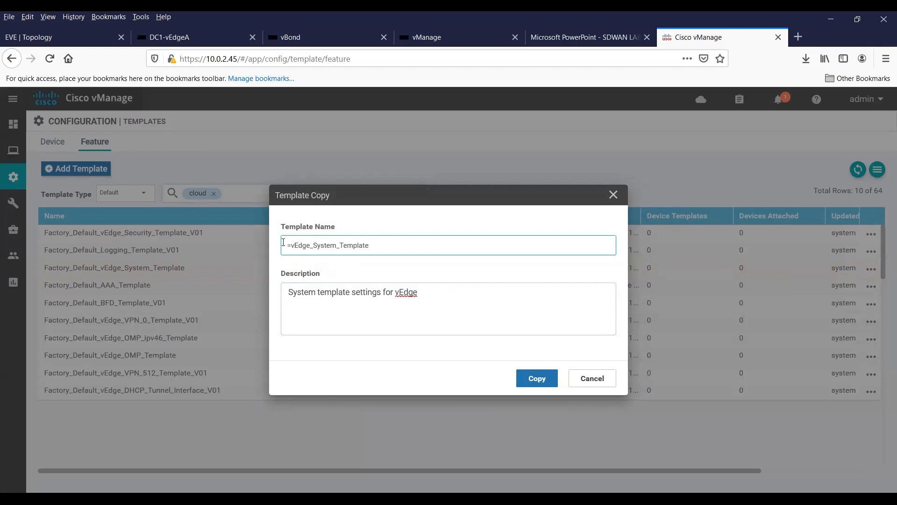
left_click(540, 380)
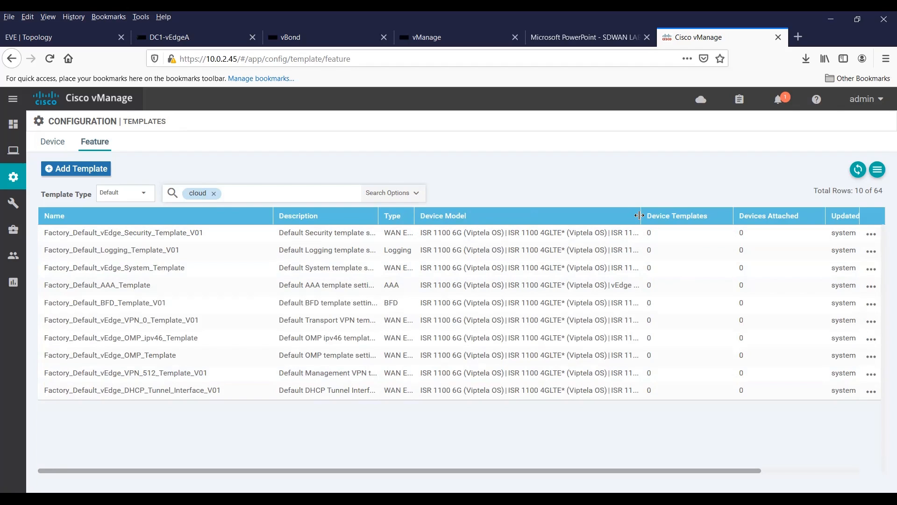
Step: Widen the Device Model column of the cloud-filtered templates and examine which device models they support
left_click_drag(640, 216, 659, 219)
left_click_drag(724, 218, 733, 212)
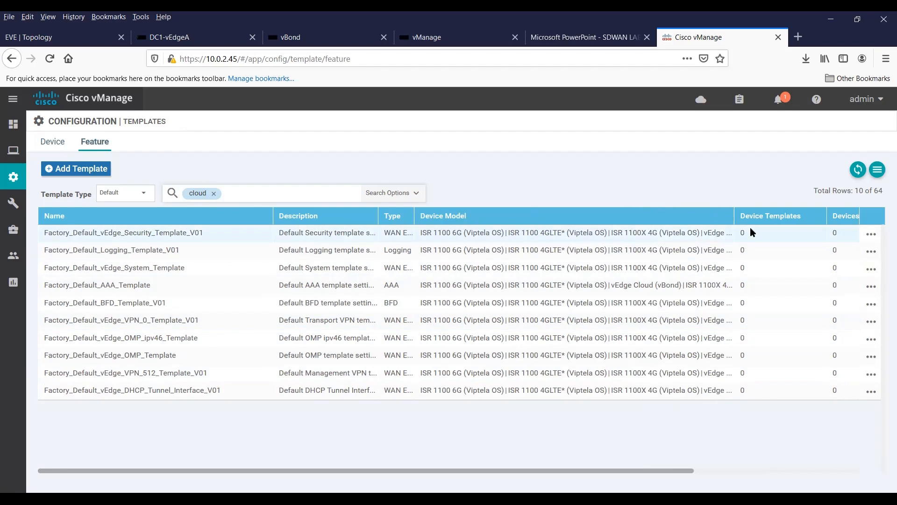
left_click_drag(736, 217, 847, 216)
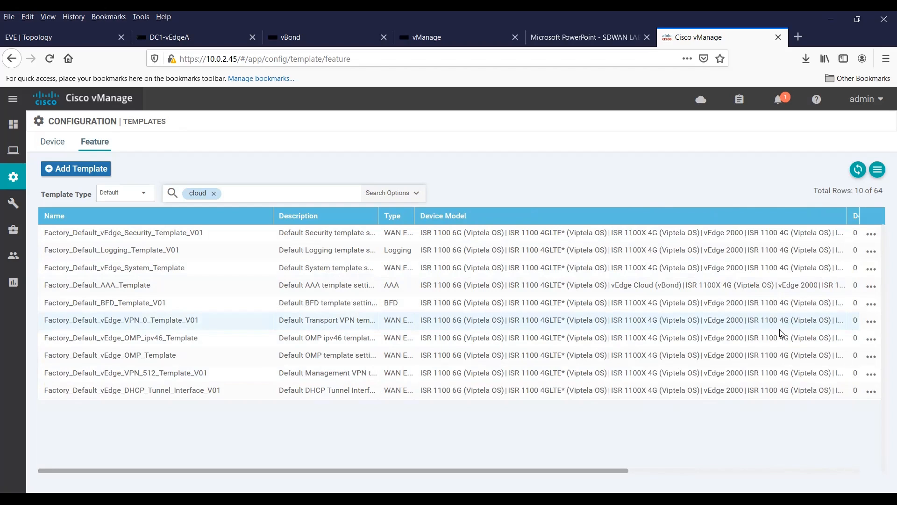
left_click_drag(600, 468, 748, 452)
left_click_drag(646, 213, 788, 208)
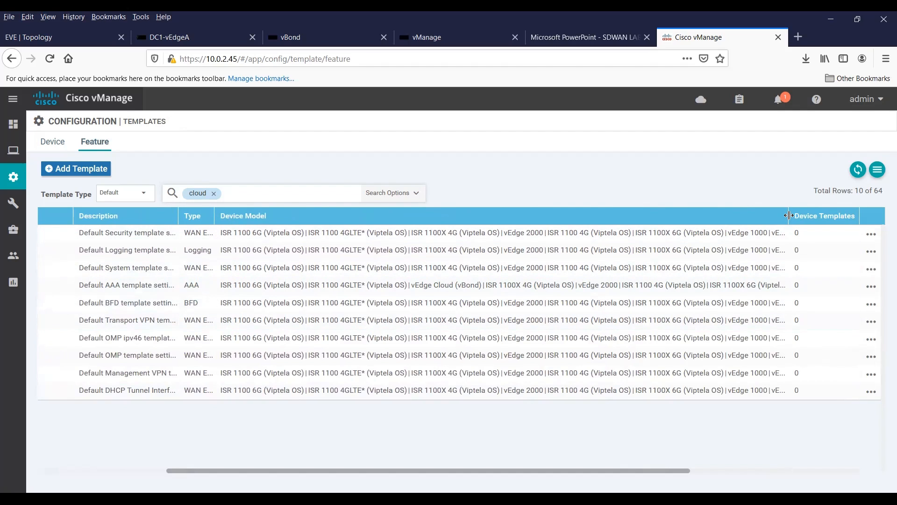
left_click_drag(788, 215, 883, 215)
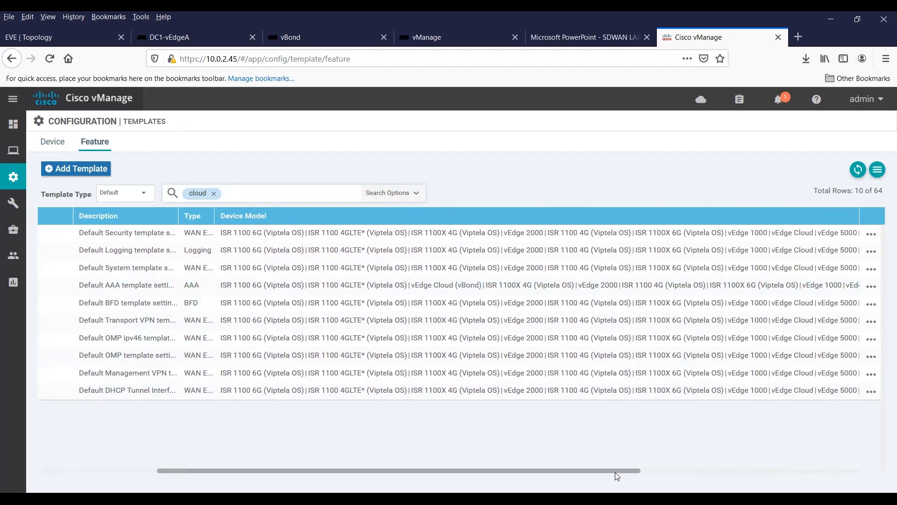
left_click_drag(615, 471, 353, 471)
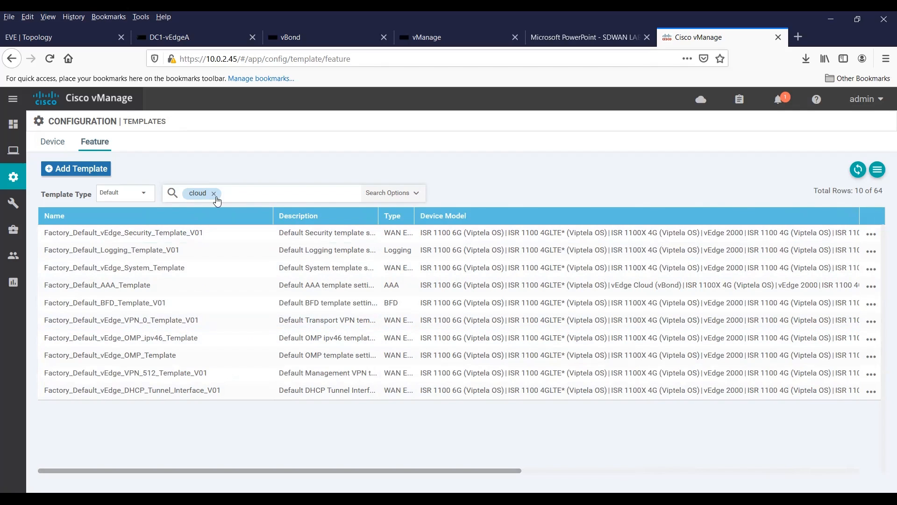
Step: Copy Factory_Default_vEdge_OMP_Template without the Factory_Default_ name prefix, using the description "OMP template settings for vEdge"
left_click(145, 360)
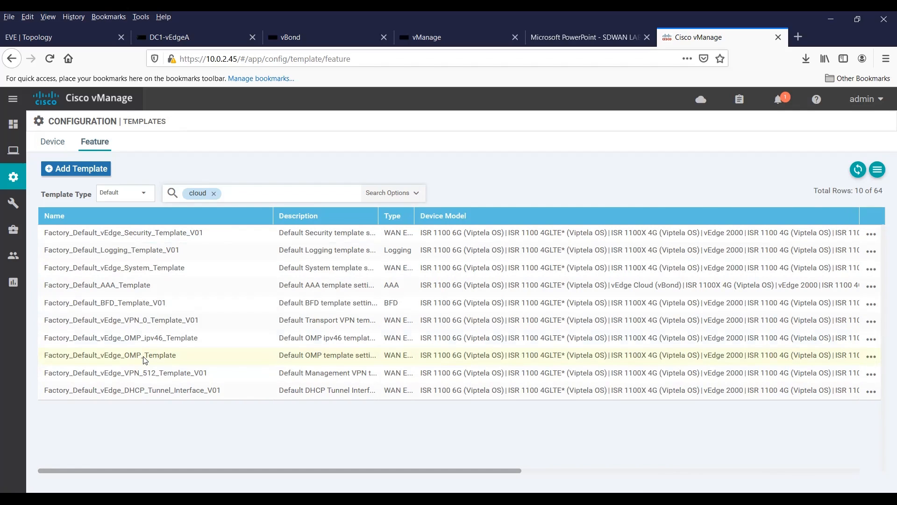
left_click(872, 357)
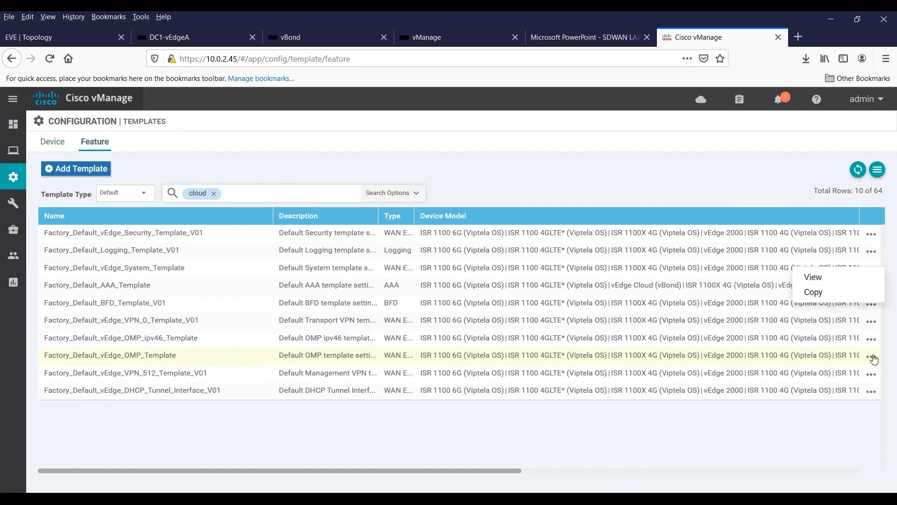
left_click(818, 291)
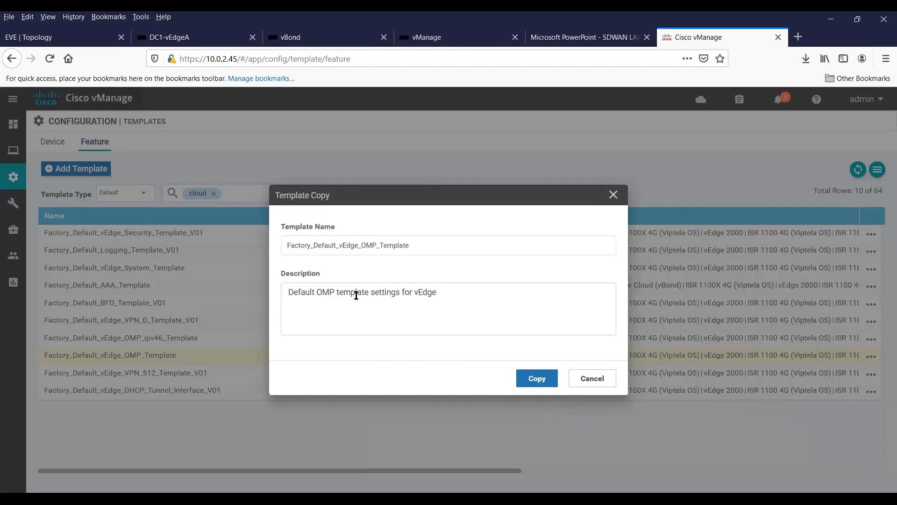
left_click_drag(317, 292, 242, 289)
key("BackSpace")
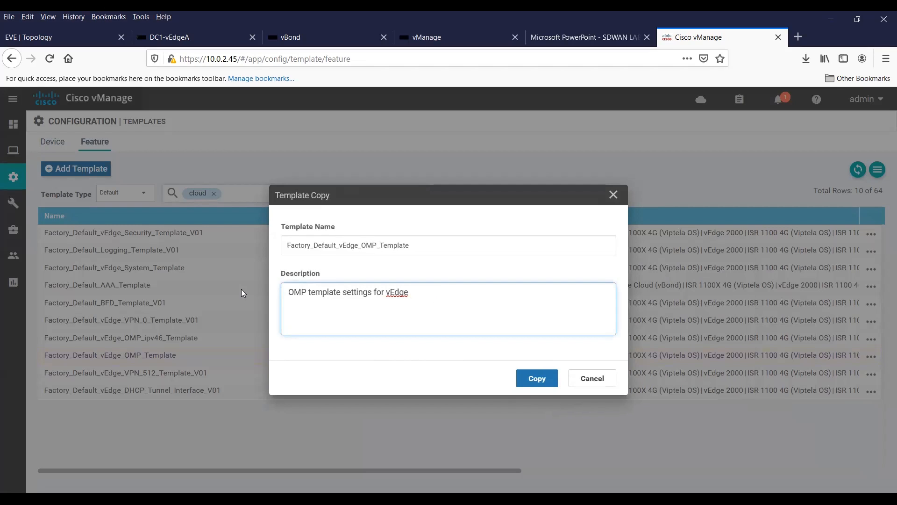
left_click(340, 245)
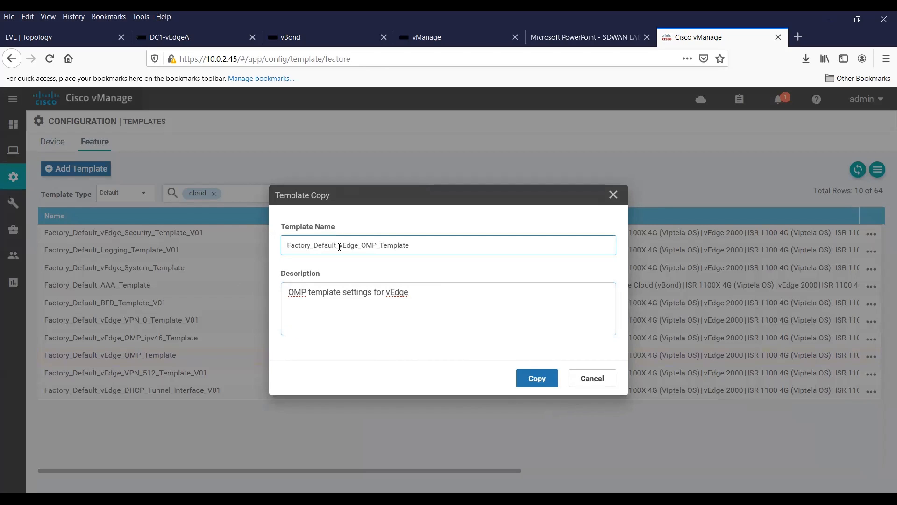
left_click_drag(339, 247, 282, 247)
key("BackSpace")
left_click(534, 376)
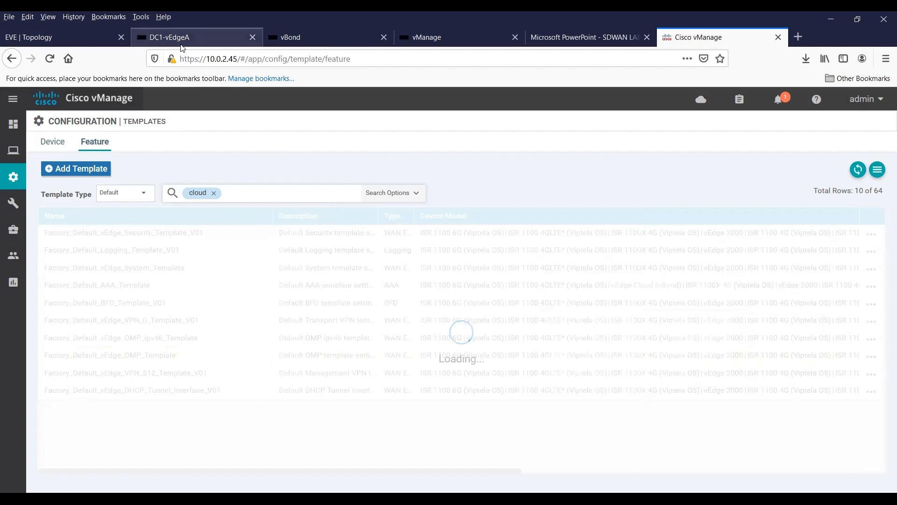
Step: Switch to the DC1-vEdgeA console, display the full running configuration with sh run, and examine its OMP, security and VPN 0 sections
left_click(199, 37)
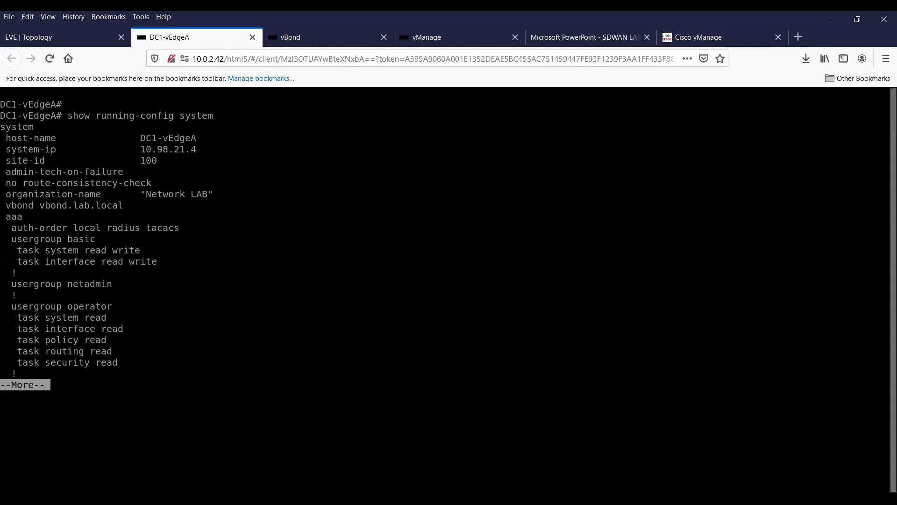
key("space")
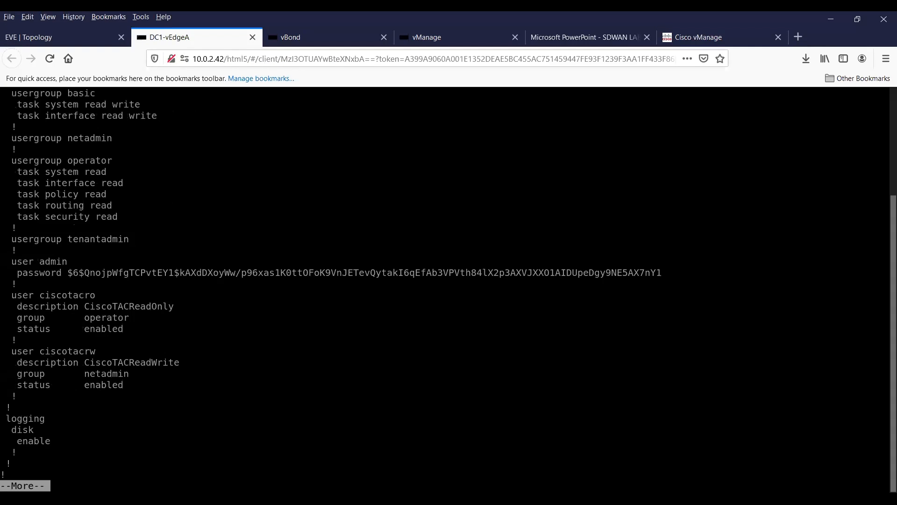
type("q")
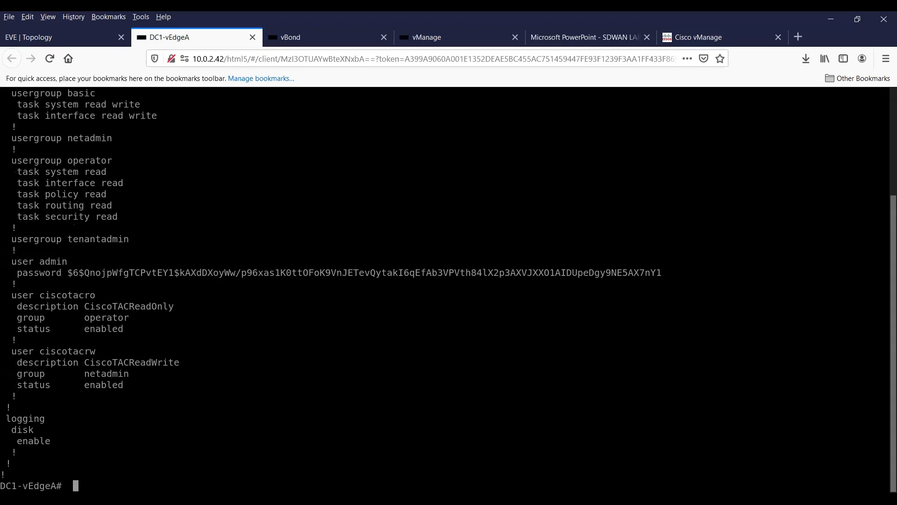
type("sh run")
key("Return")
key("space")
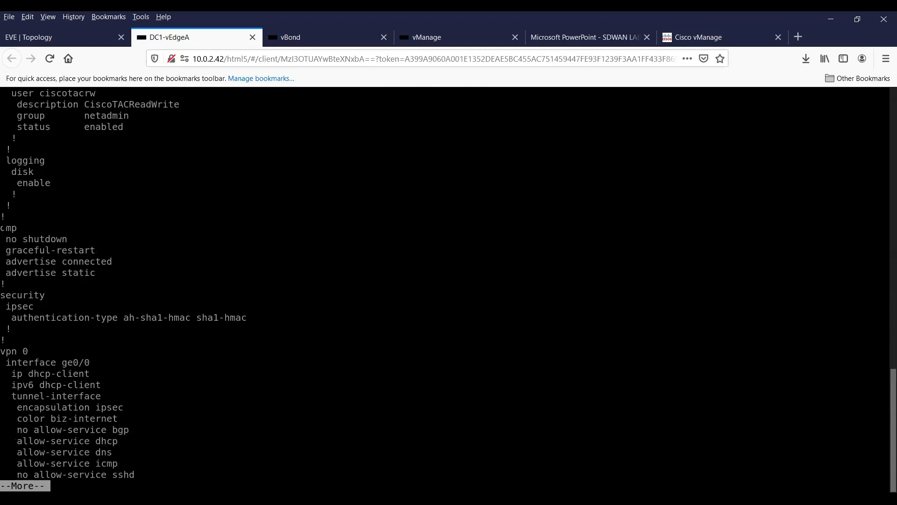
left_click_drag(1, 226, 101, 284)
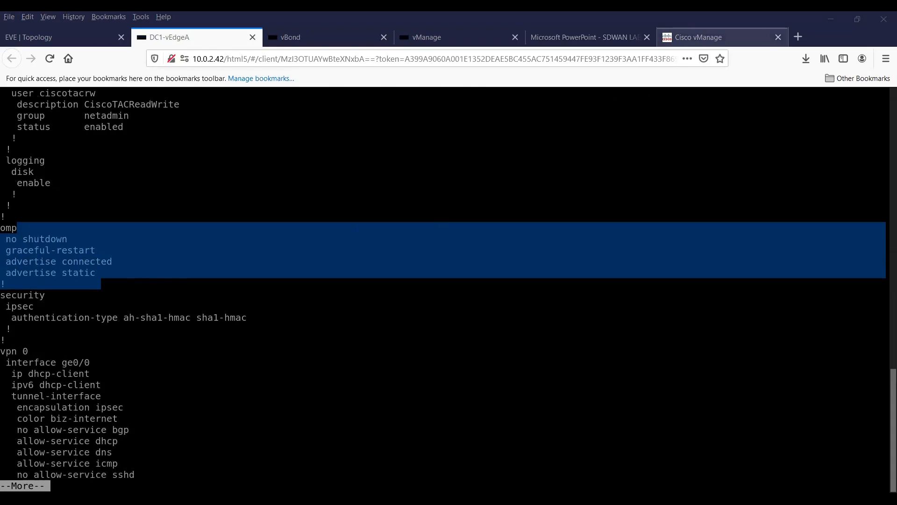
Step: In vManage, copy Factory_Default_vEdge_VPN_0_Template_V01 as vEdge_VPN_0_Template_V01 with the description "Transport VPN template settings for vEdge Version 01"
left_click(699, 37)
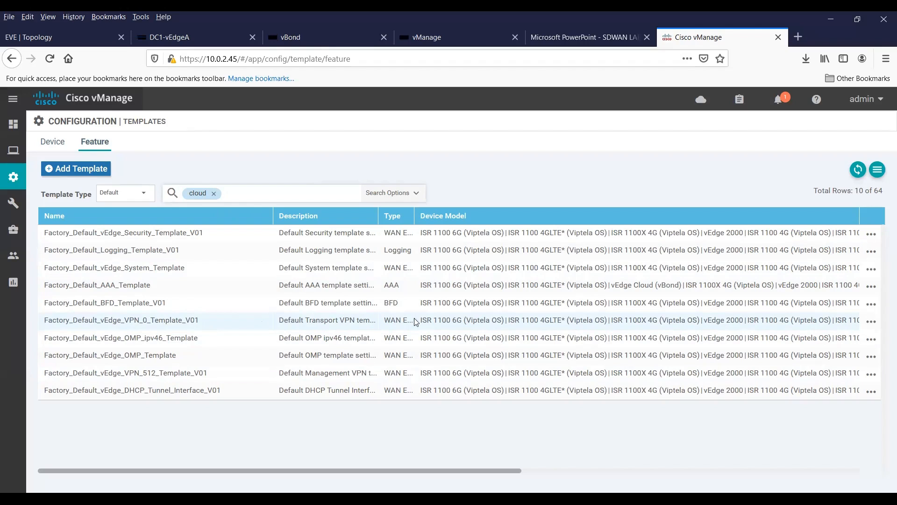
left_click(872, 322)
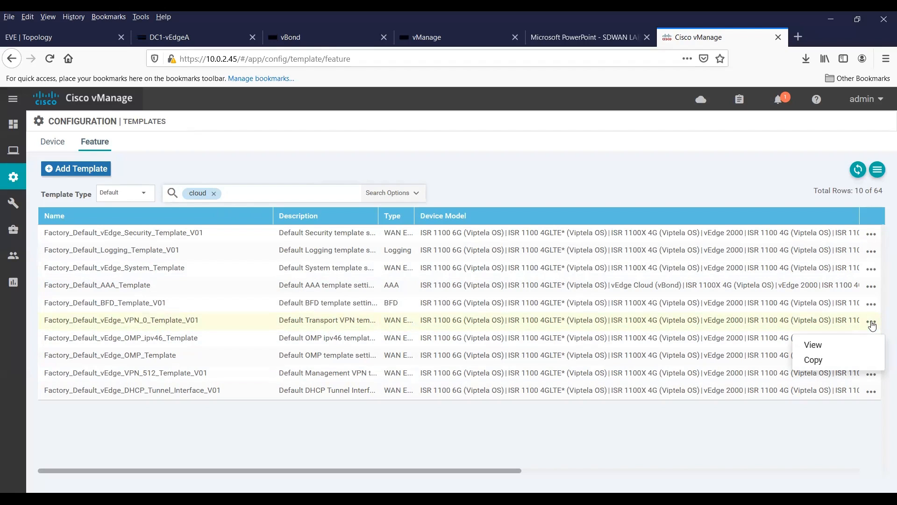
left_click(812, 360)
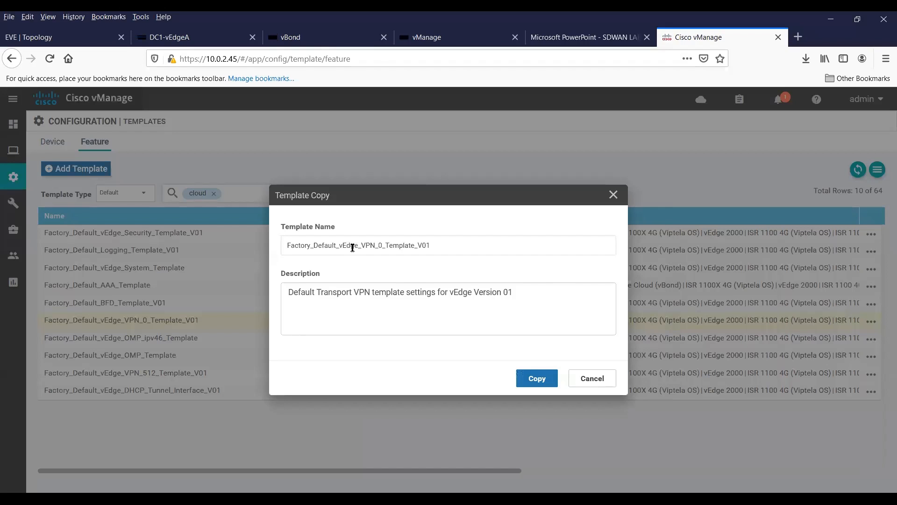
left_click_drag(340, 245, 278, 241)
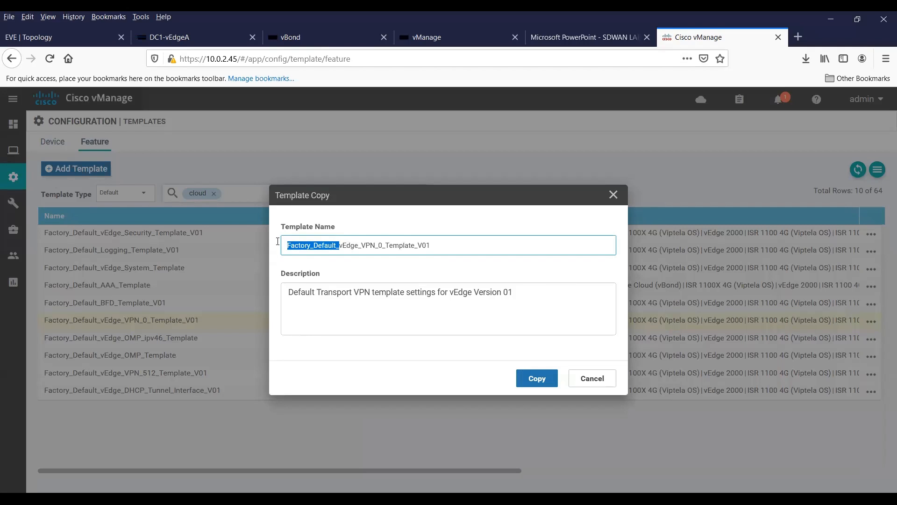
key("BackSpace")
type("=")
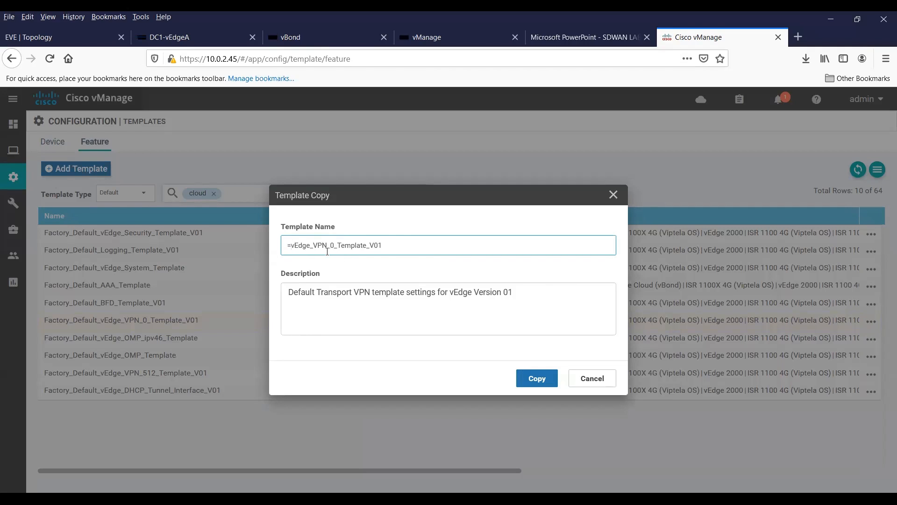
key("BackSpace")
left_click_drag(316, 291, 279, 292)
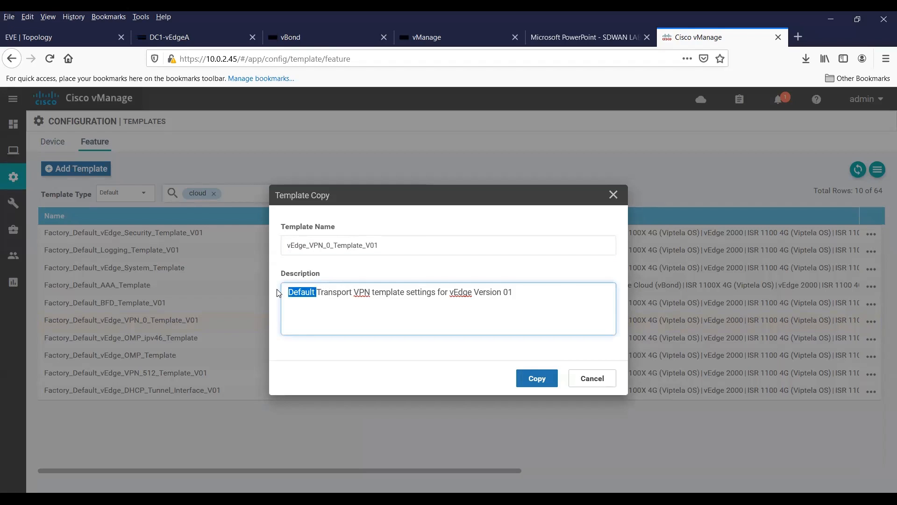
key("BackSpace")
left_click(536, 382)
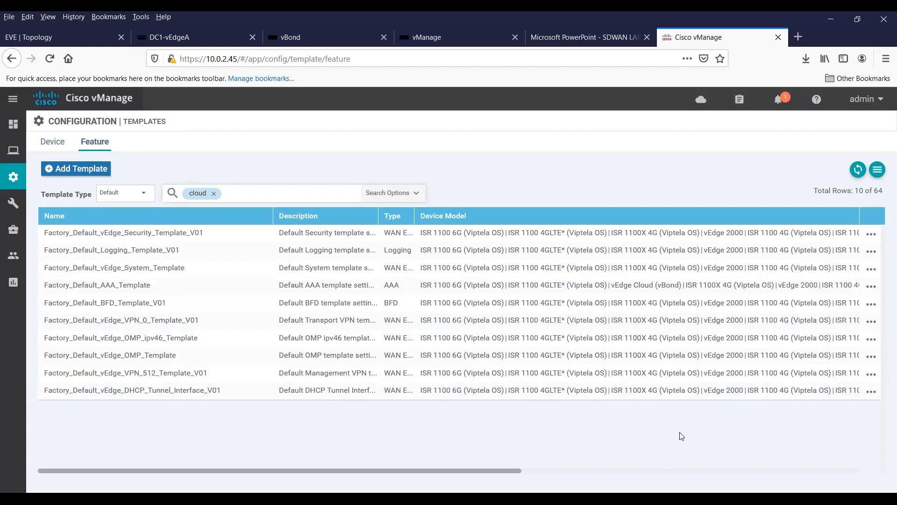
Step: Copy Factory_Default_vEdge_VPN_512_Template_V01 as vEdge_VPN_512_Template_V01 with the description "Management VPN template settings for vEdge Version 01"
left_click(871, 374)
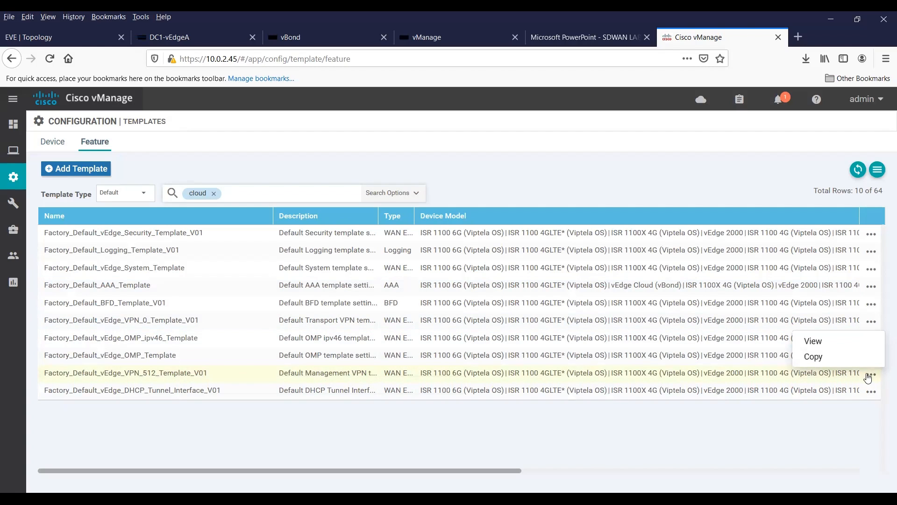
left_click(816, 357)
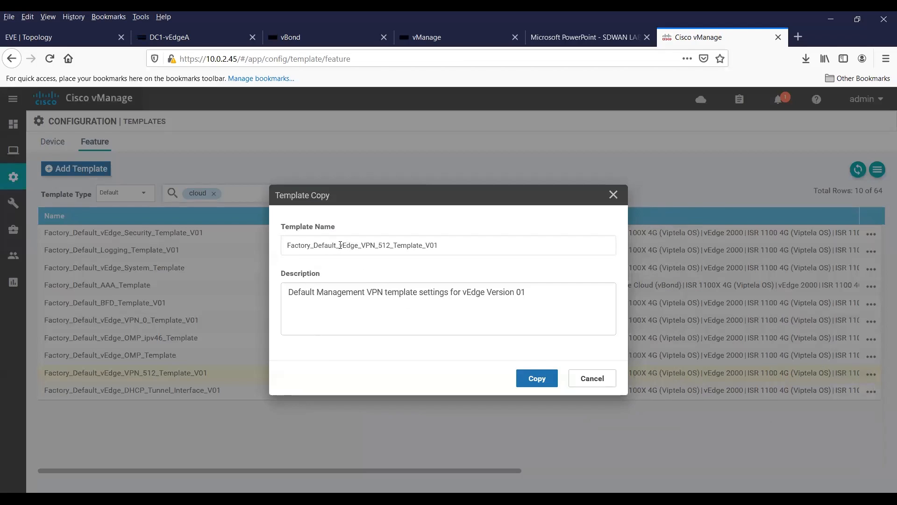
left_click_drag(339, 246, 280, 239)
key("BackSpace")
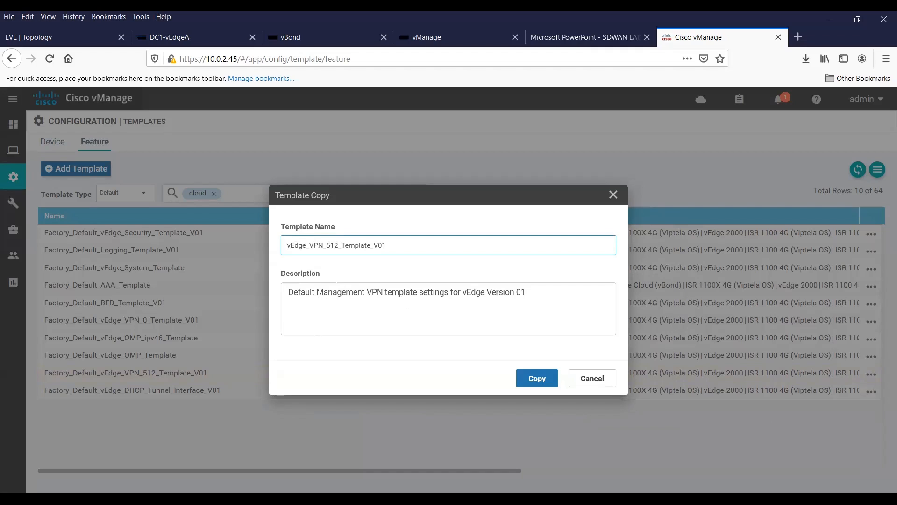
left_click_drag(317, 292, 286, 292)
key("BackSpace")
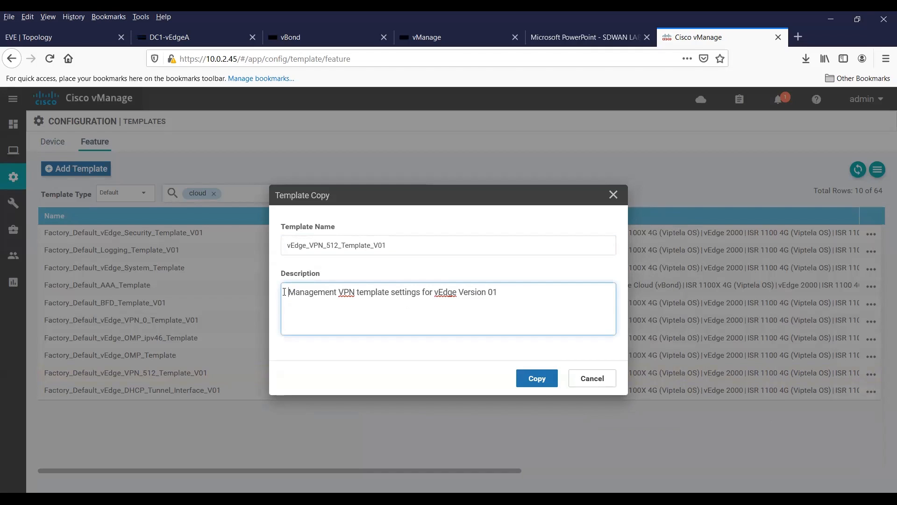
left_click(540, 384)
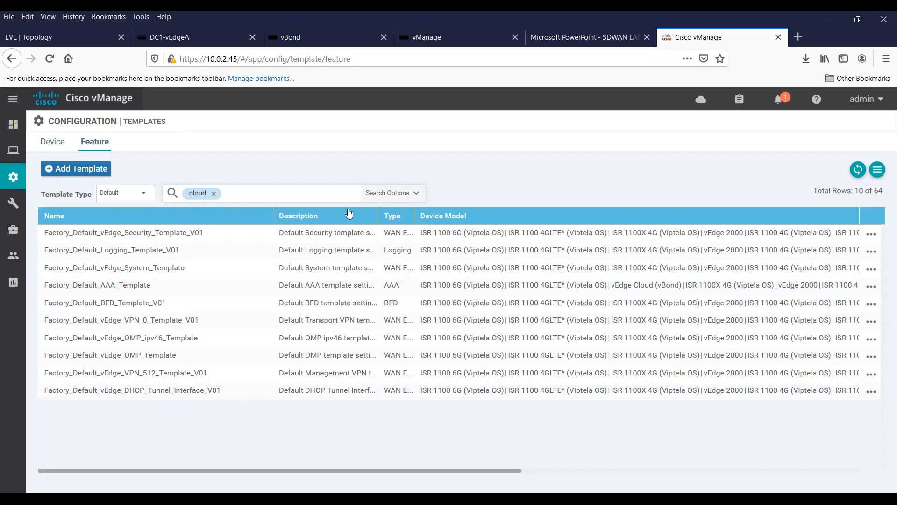
Step: List the Non-Default feature templates without the cloud filter and narrow the Name column
left_click(215, 196)
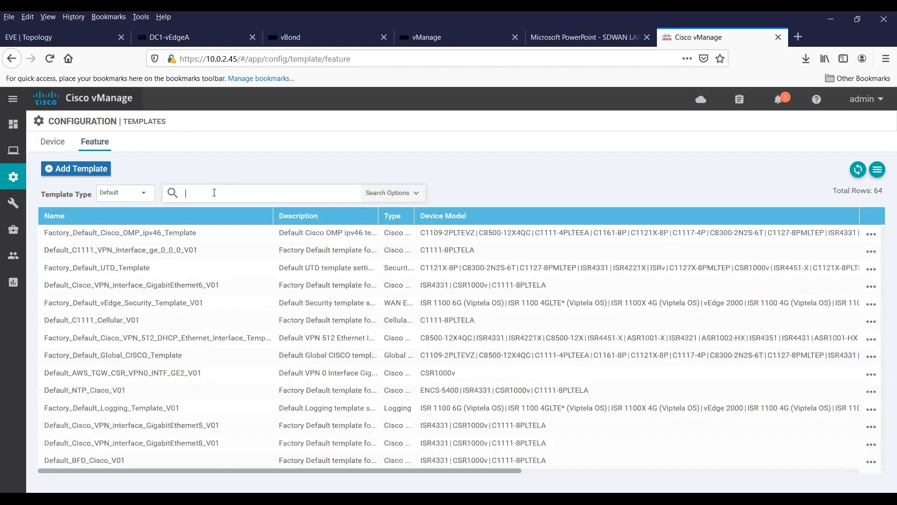
left_click(142, 196)
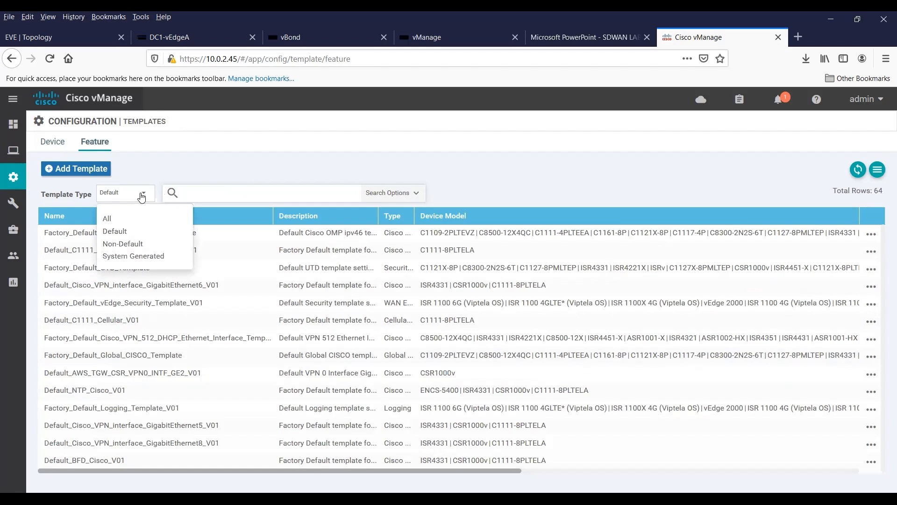
left_click(120, 244)
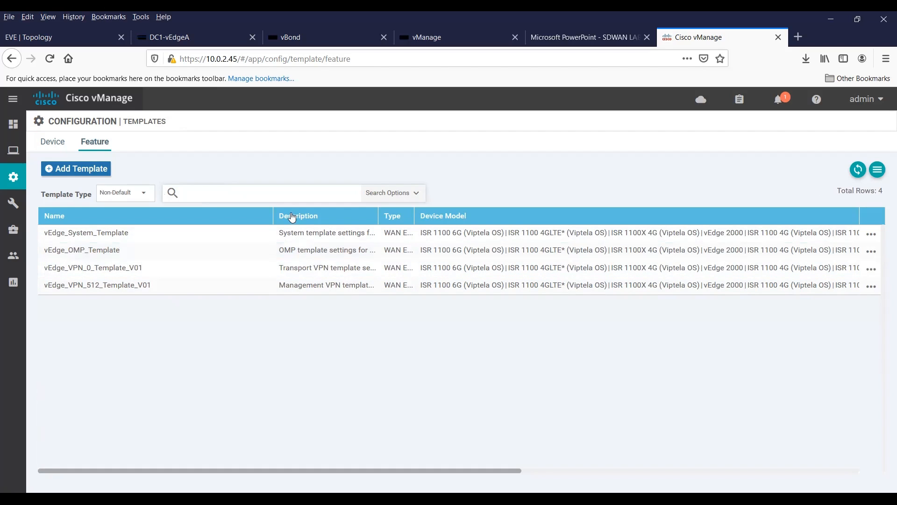
left_click_drag(235, 209, 235, 209)
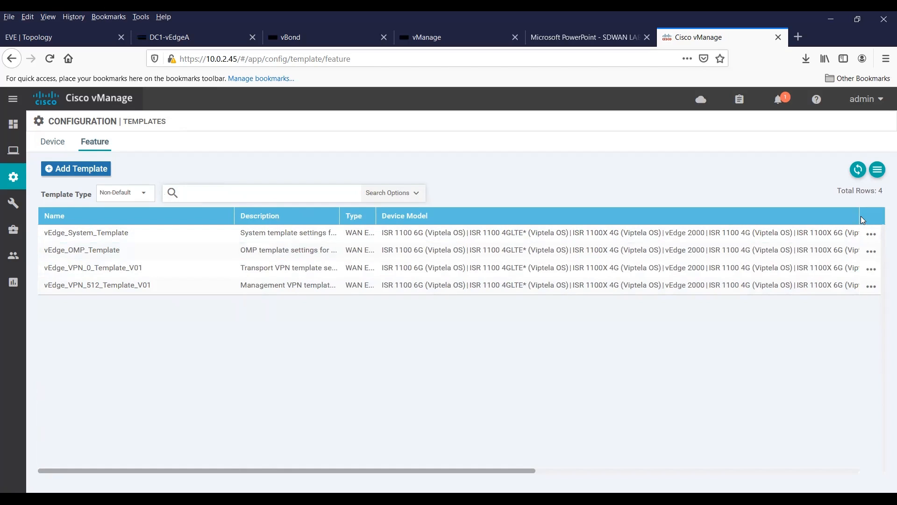
Step: Open vEdge_System_Template for editing at its Basic Configuration settings
left_click(872, 234)
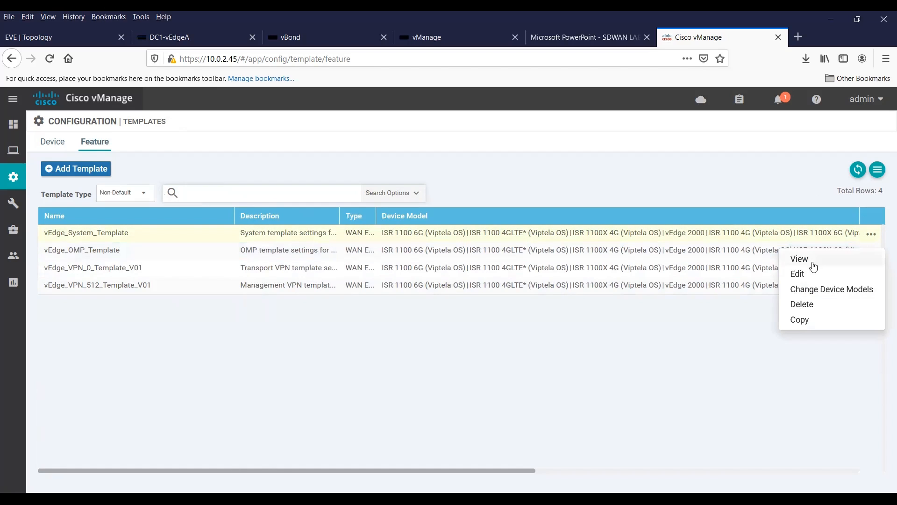
left_click(802, 276)
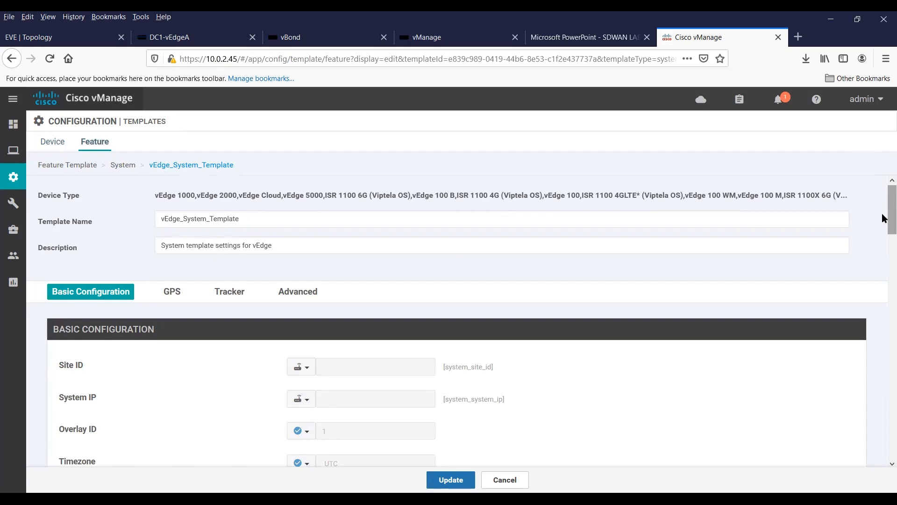
left_click_drag(882, 217, 887, 234)
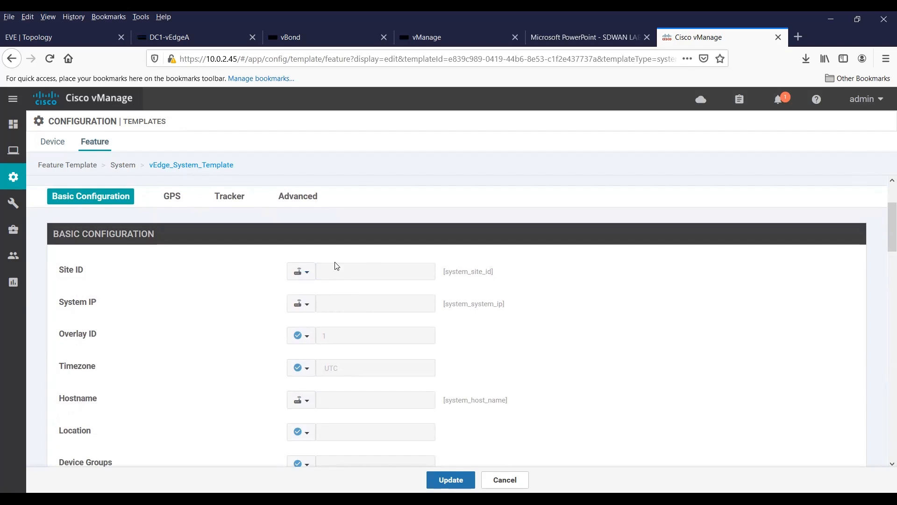
Step: Change the device-specific key of the Site ID to system_siteid
left_click(304, 276)
mouse_move(320, 307)
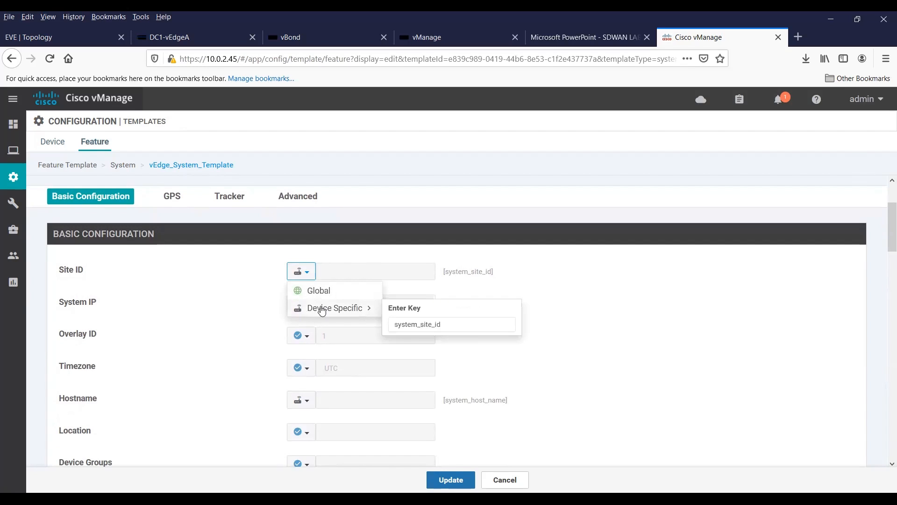
left_click(433, 325)
key("BackSpace")
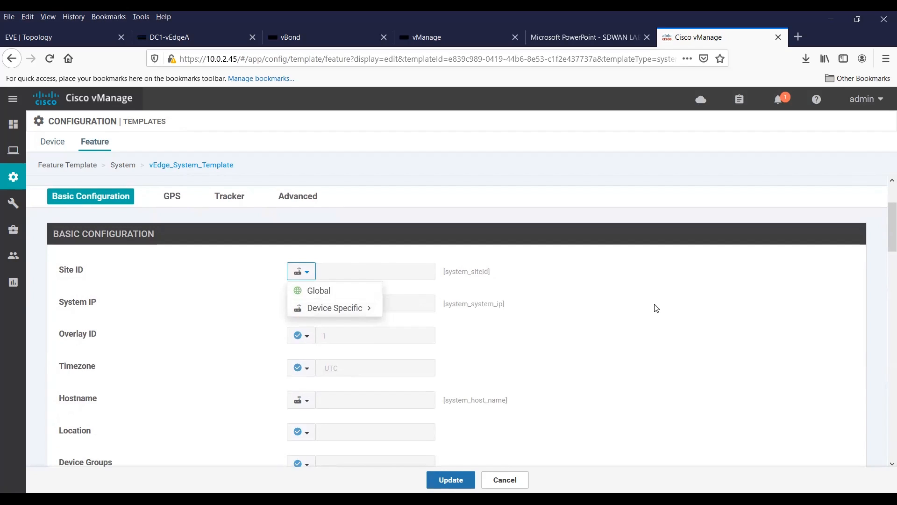
left_click(652, 308)
Step: Restore the Site ID's device-specific key to system_site_id
left_click(310, 277)
mouse_move(310, 307)
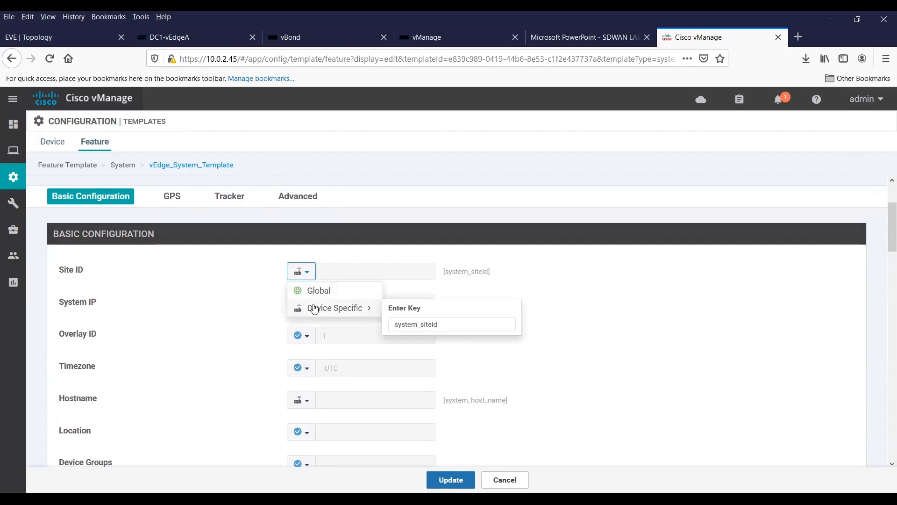
left_click(432, 325)
type("_")
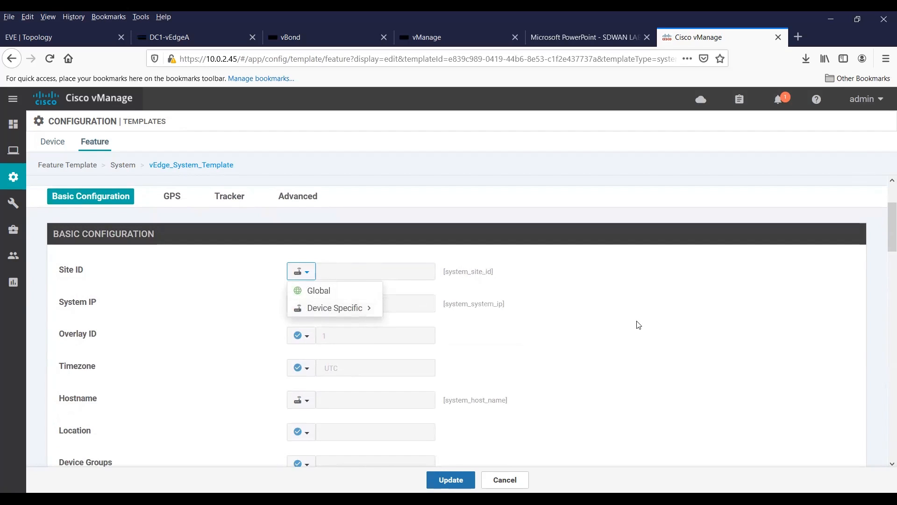
left_click(652, 324)
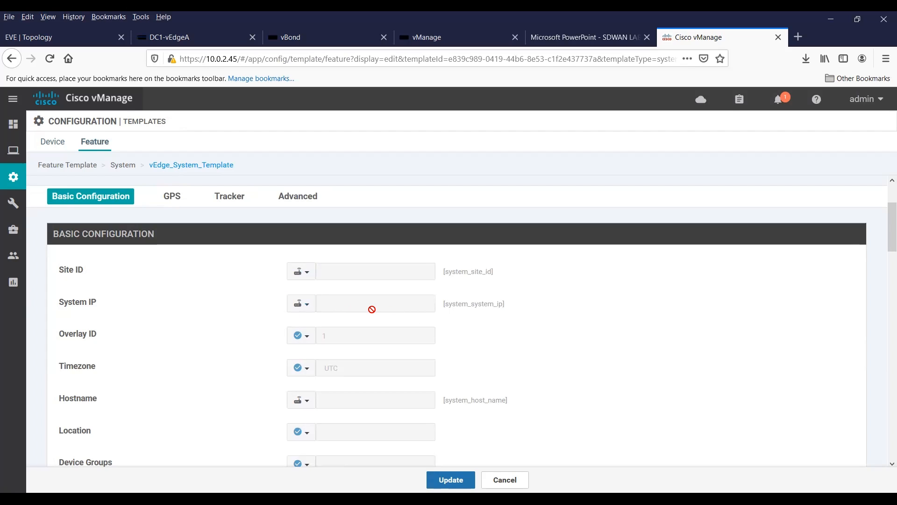
Step: Change the Overlay ID from its default scope to Global with the value 100 and review its scope options
left_click(309, 344)
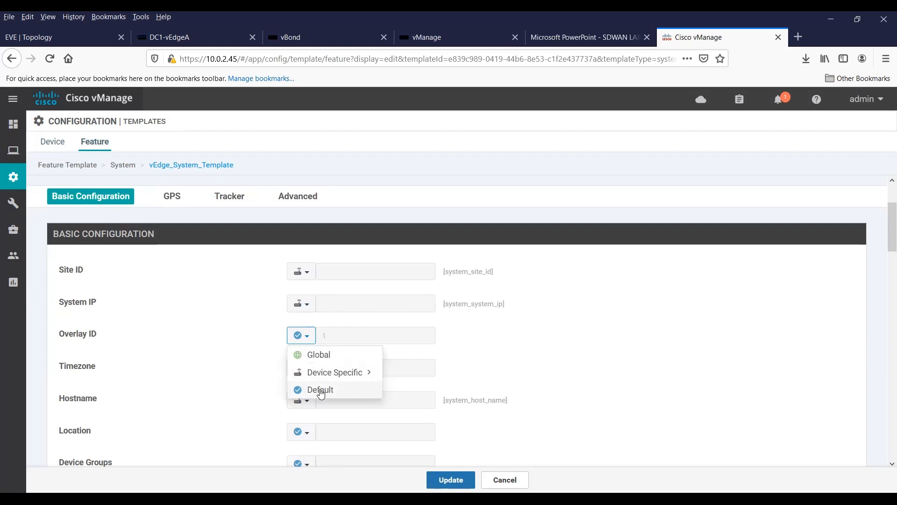
left_click(321, 391)
left_click(306, 343)
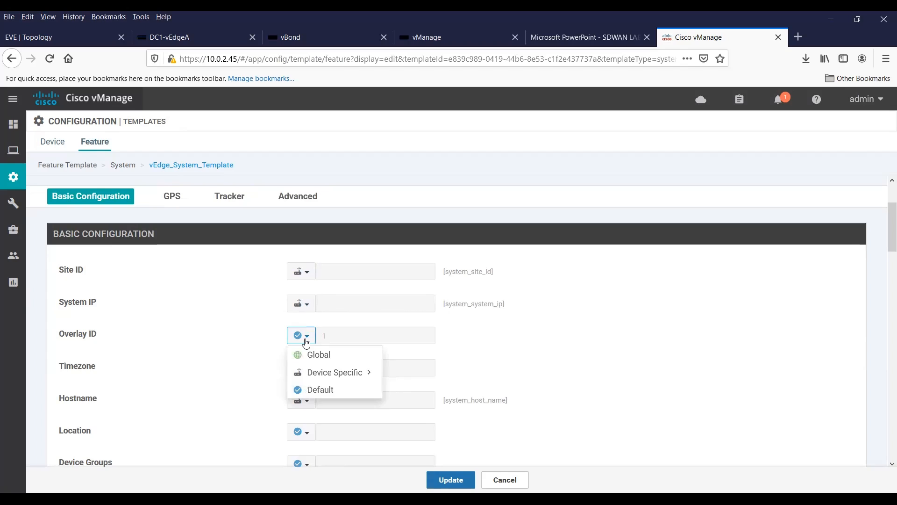
left_click(322, 359)
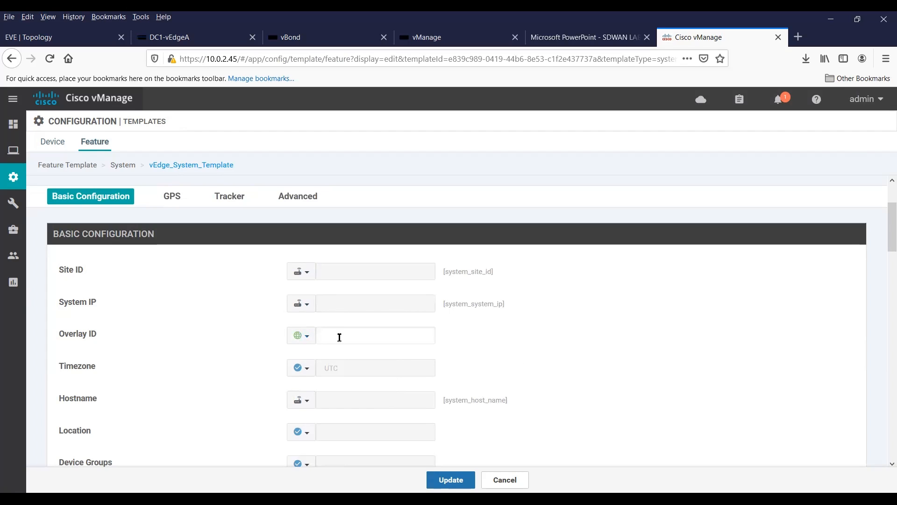
left_click(339, 336)
type("100")
left_click(541, 345)
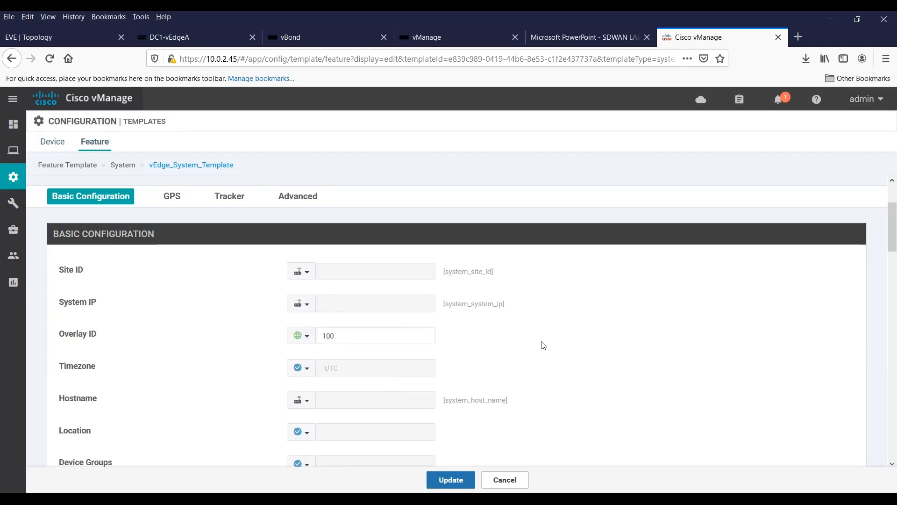
left_click(305, 340)
mouse_move(329, 381)
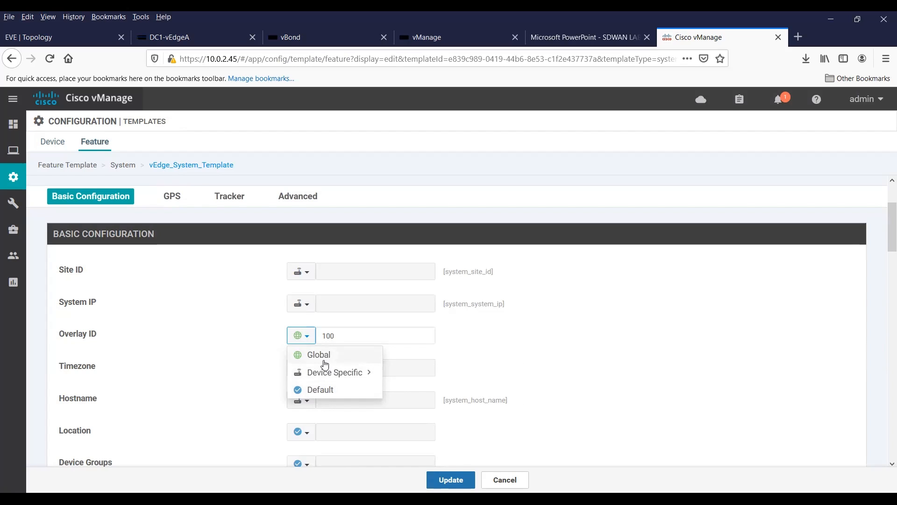
left_click(562, 356)
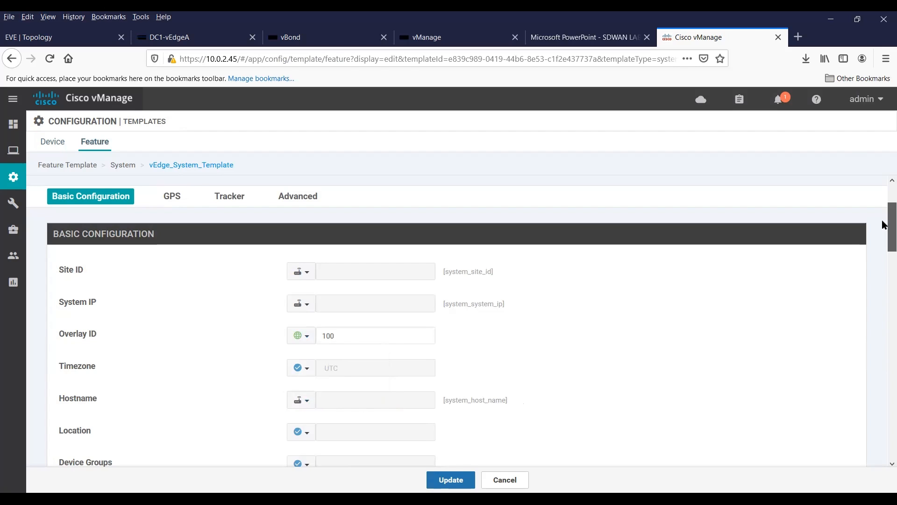
Step: Reset the Overlay ID in Basic Configuration to its Default scope
left_click_drag(883, 219, 888, 252)
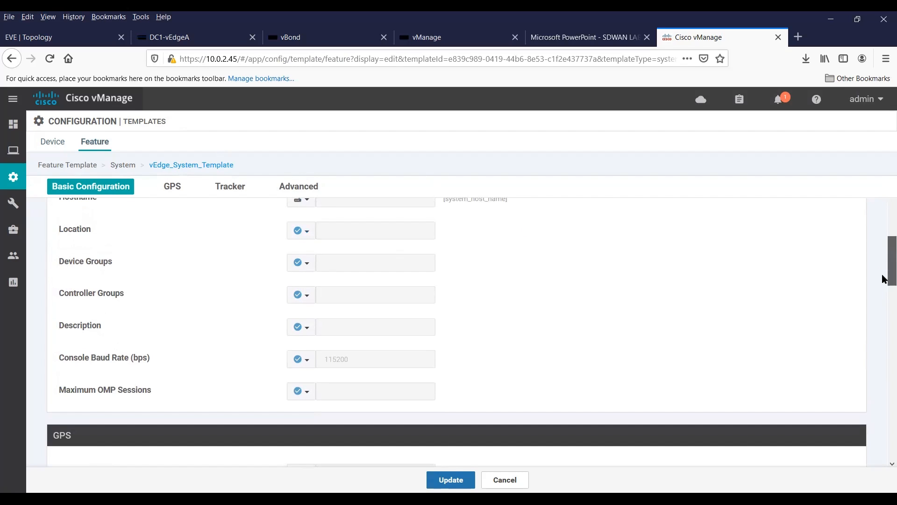
scroll(882, 277, "up", 1)
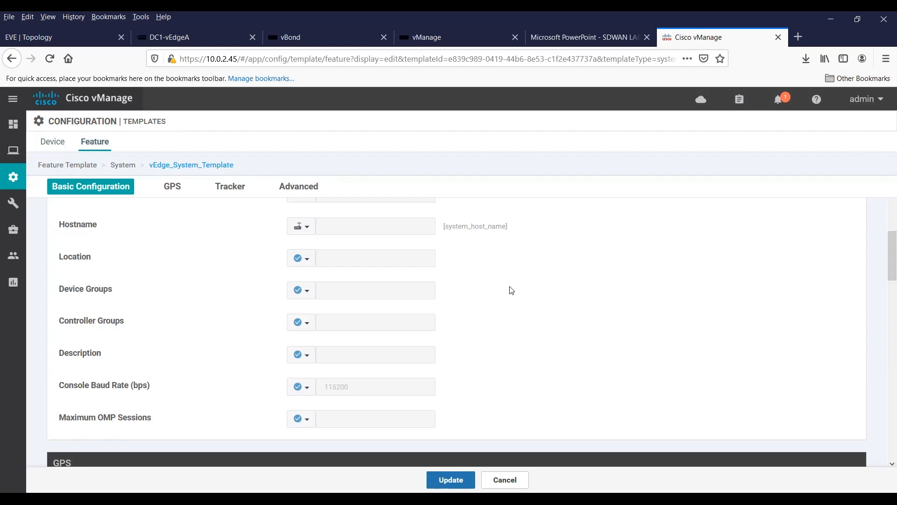
left_click_drag(882, 247, 882, 226)
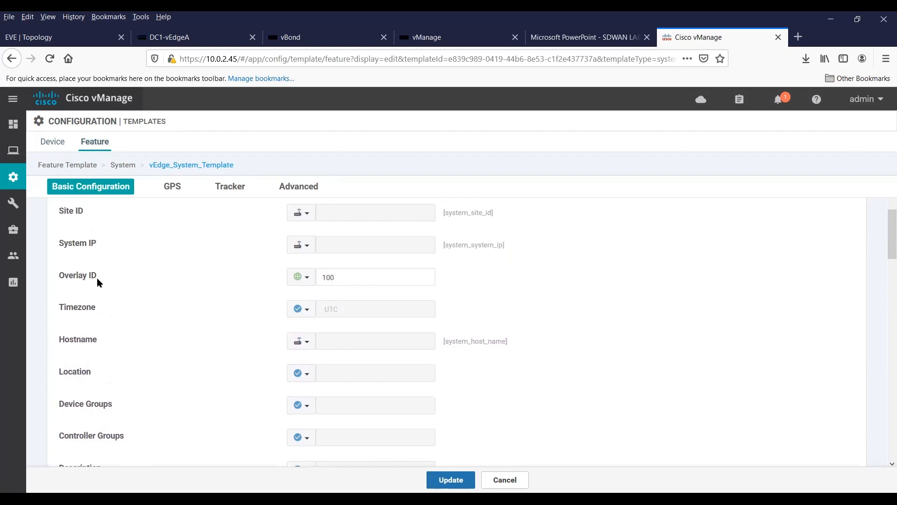
left_click(306, 278)
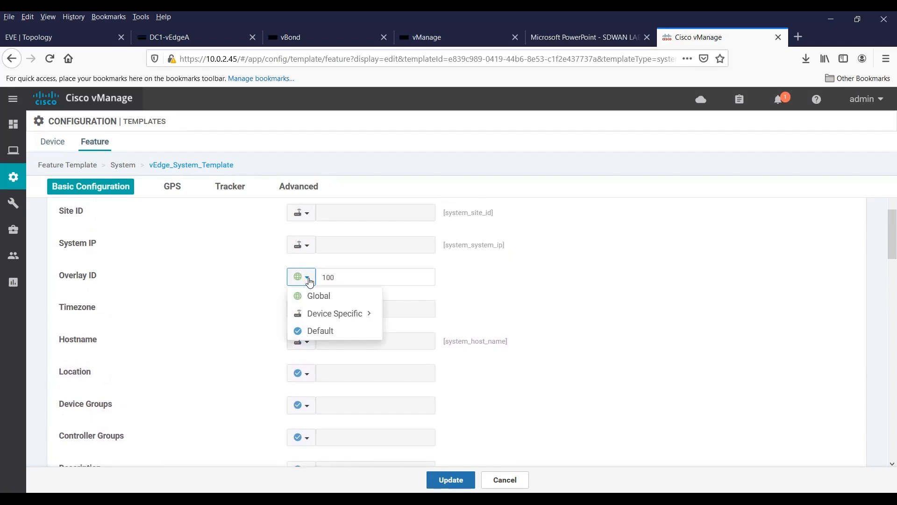
left_click(317, 331)
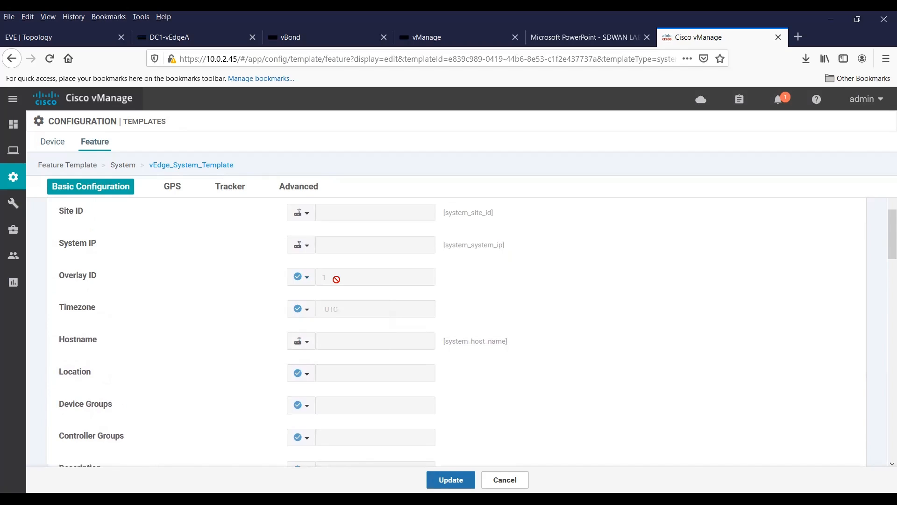
Step: Try the Device Specific scope for the Overlay ID, and return the field to Default
left_click(307, 278)
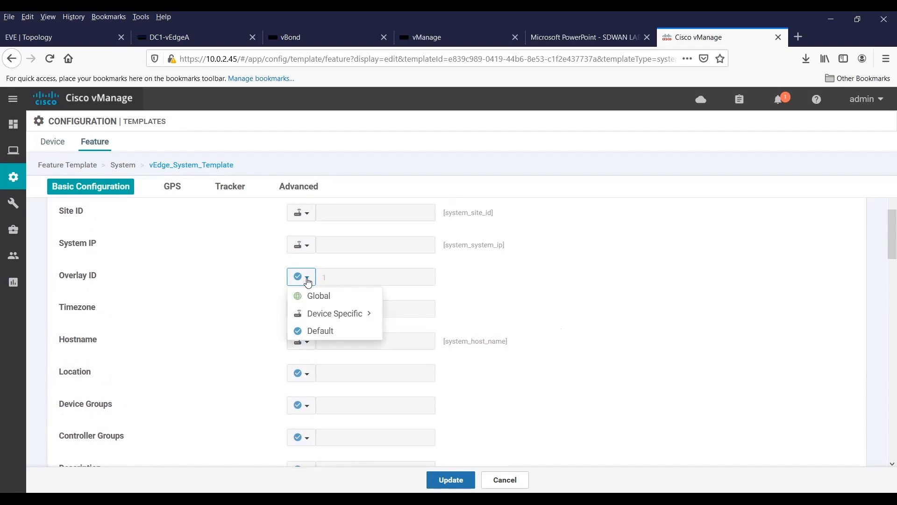
left_click(341, 318)
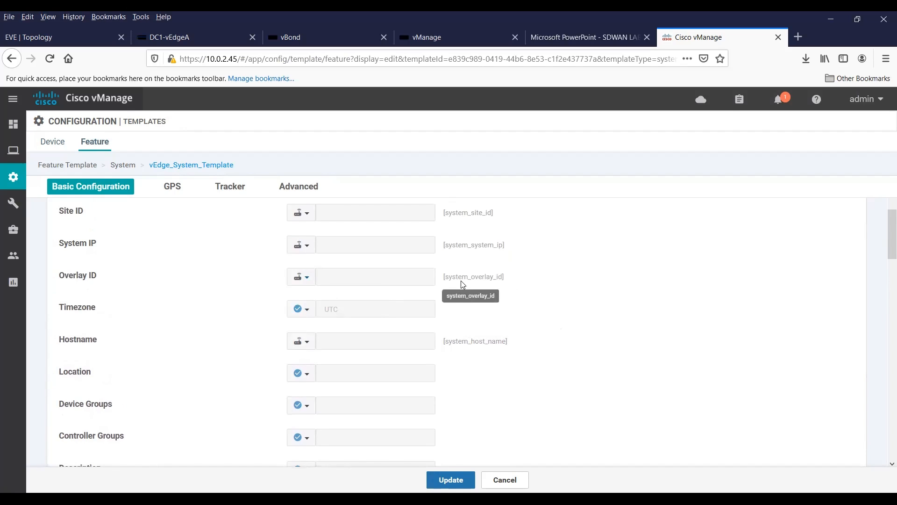
left_click(307, 278)
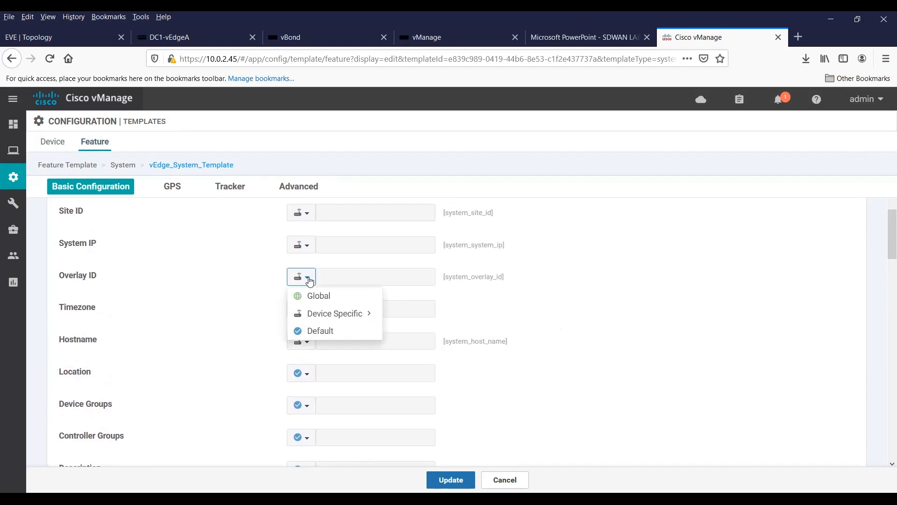
left_click(317, 331)
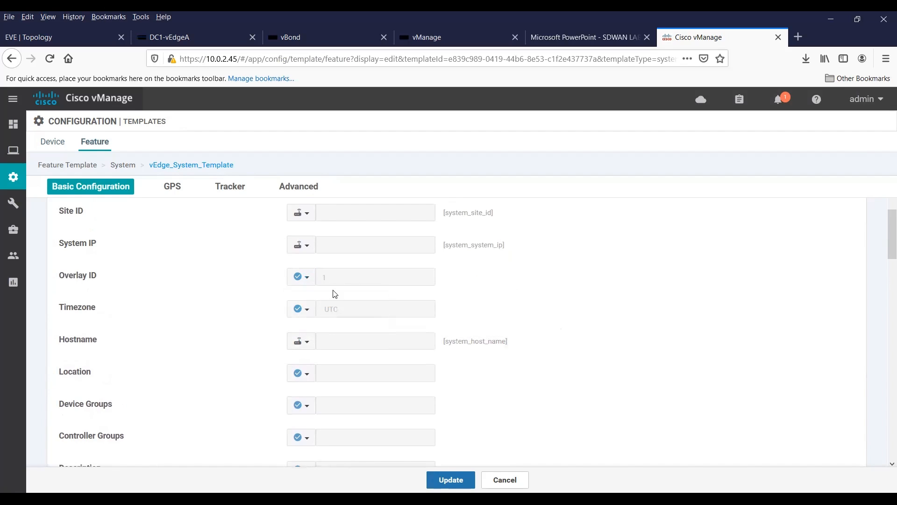
Step: Set the Overlay ID's scope to Global with the value 10
left_click(306, 277)
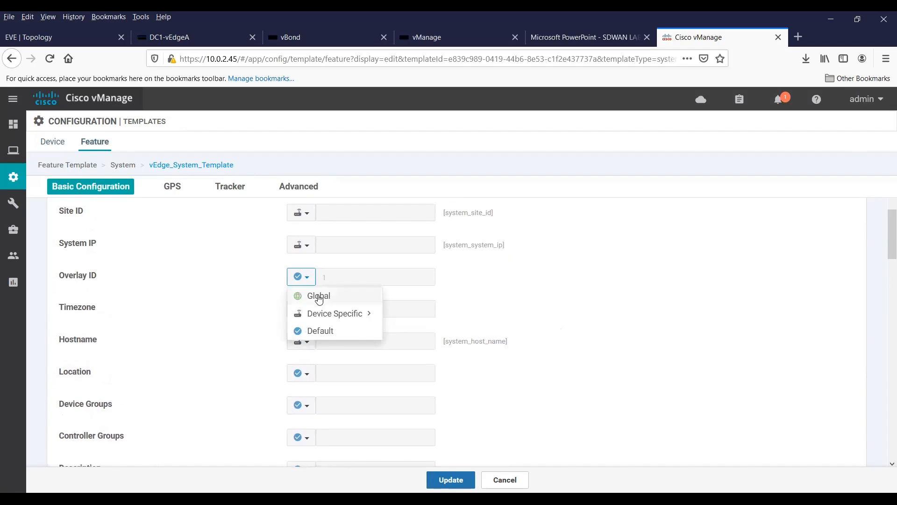
left_click(325, 296)
left_click(334, 285)
type("10")
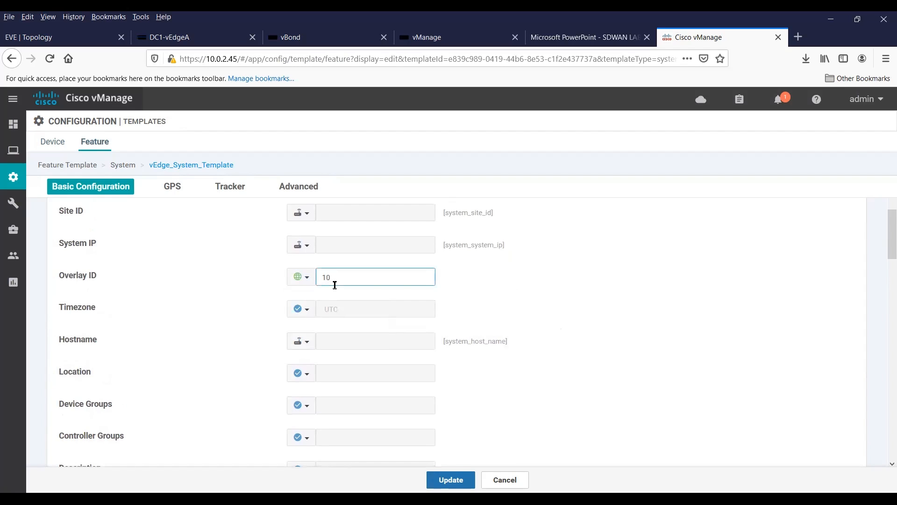
left_click(611, 302)
Step: Set the Basic Configuration Description's scope to Global and enter SDWAN LAB as its text
left_click_drag(887, 239, 825, 264)
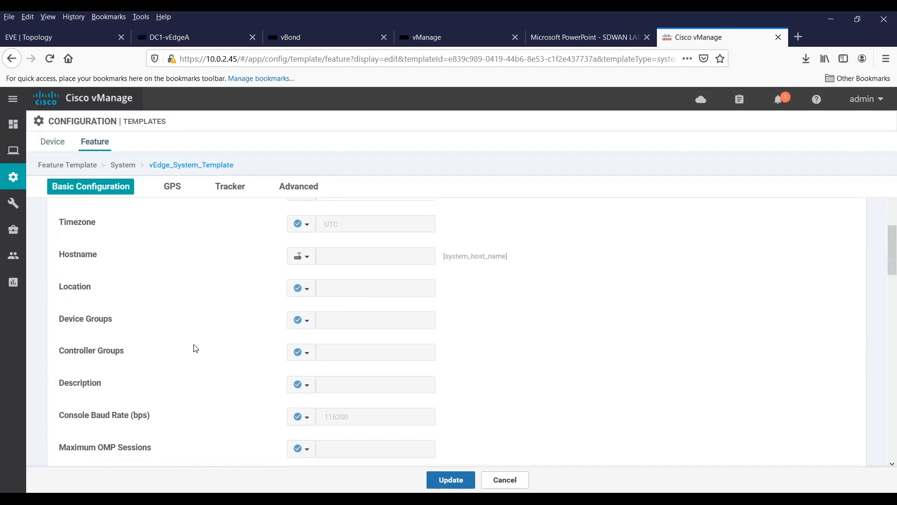
left_click(309, 390)
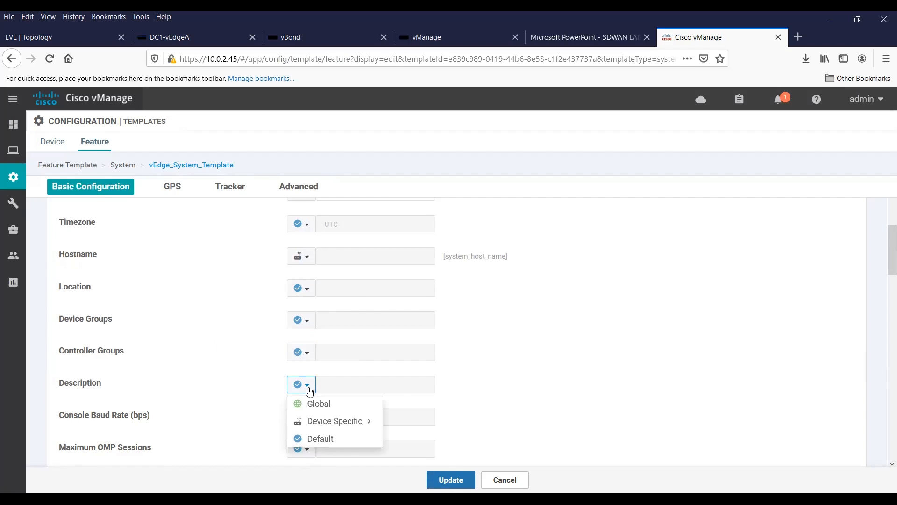
left_click(318, 405)
left_click(343, 386)
type("LAB")
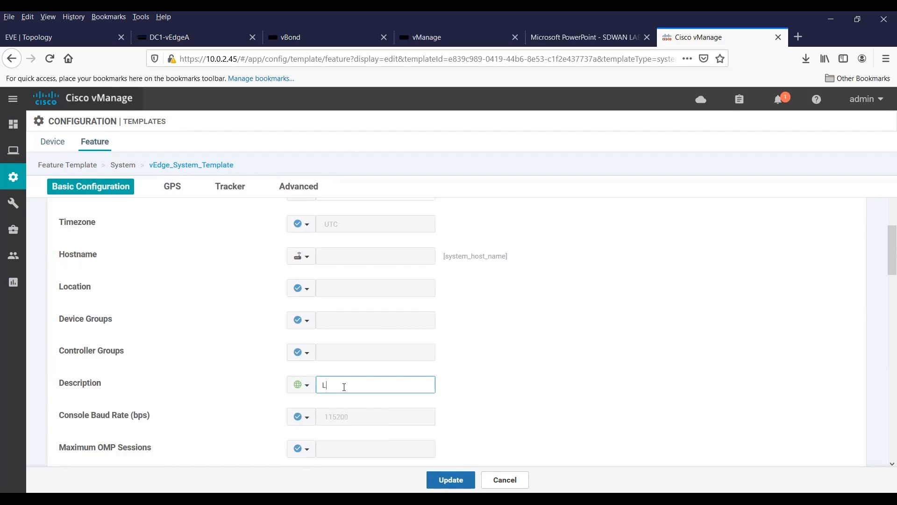
key("BackSpace")
key("BackSpace")
type("SDWAN LAB")
left_click(530, 378)
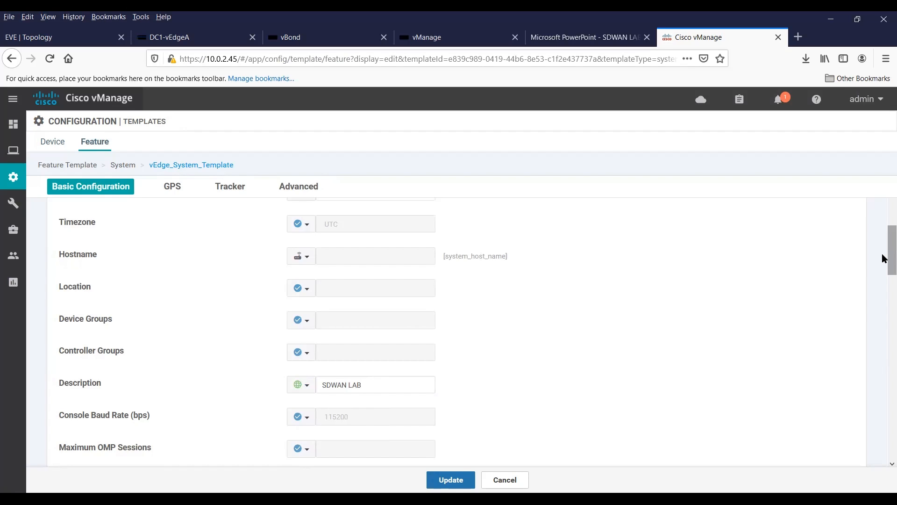
Step: Review the GPS, Tracker and Advanced settings of vEdge_System_Template and save the updated template
left_click_drag(882, 255, 882, 279)
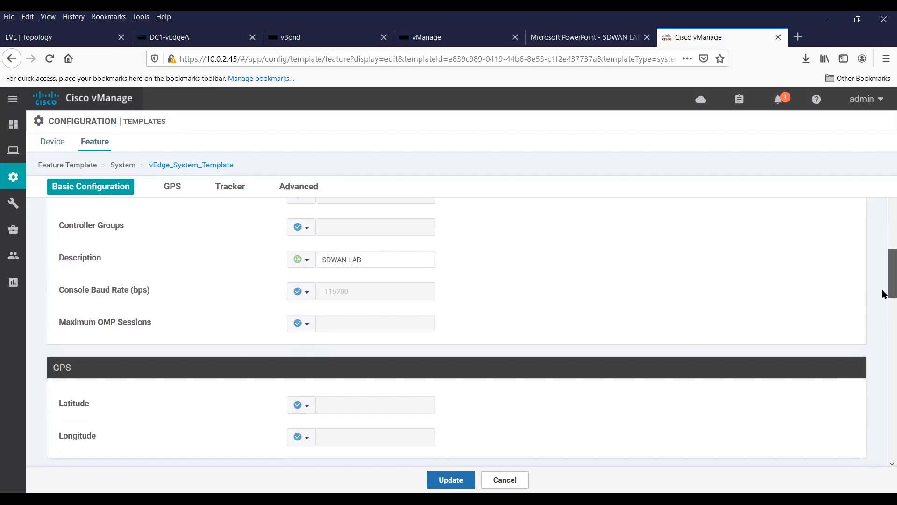
left_click_drag(888, 292, 883, 311)
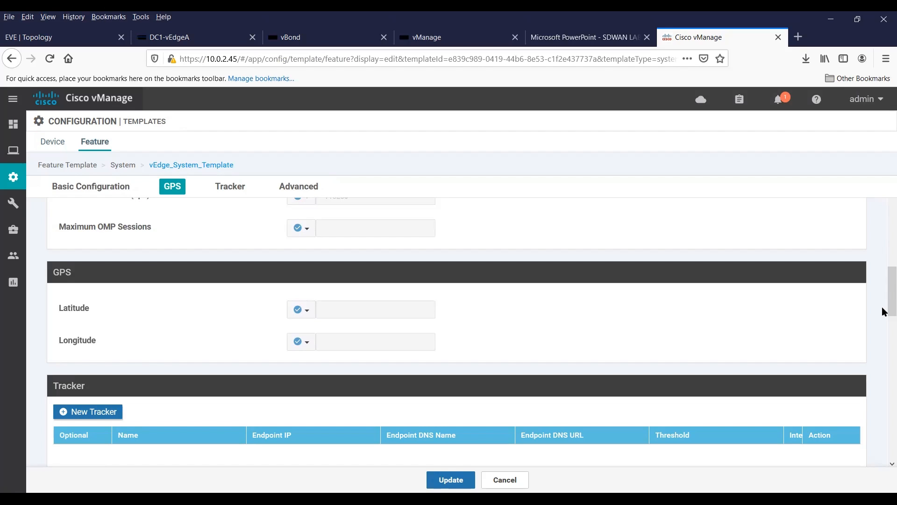
left_click_drag(883, 312, 884, 333)
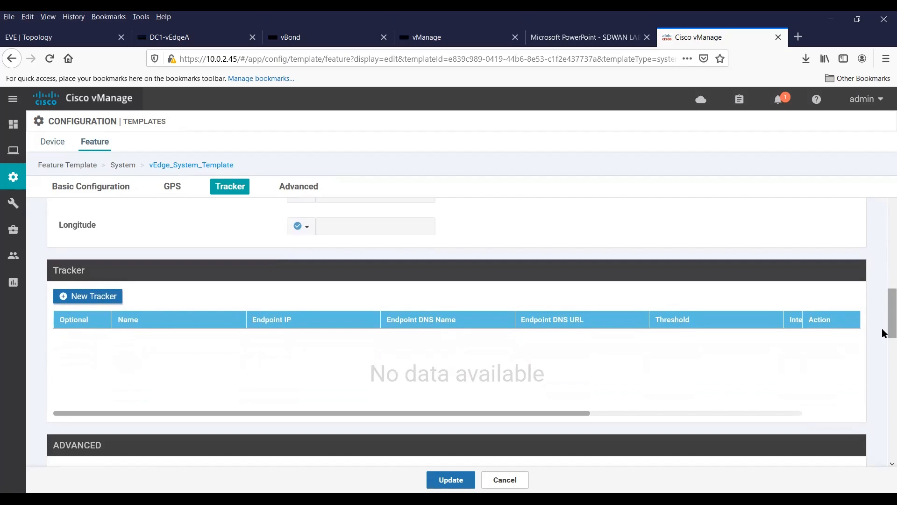
left_click_drag(882, 329, 884, 463)
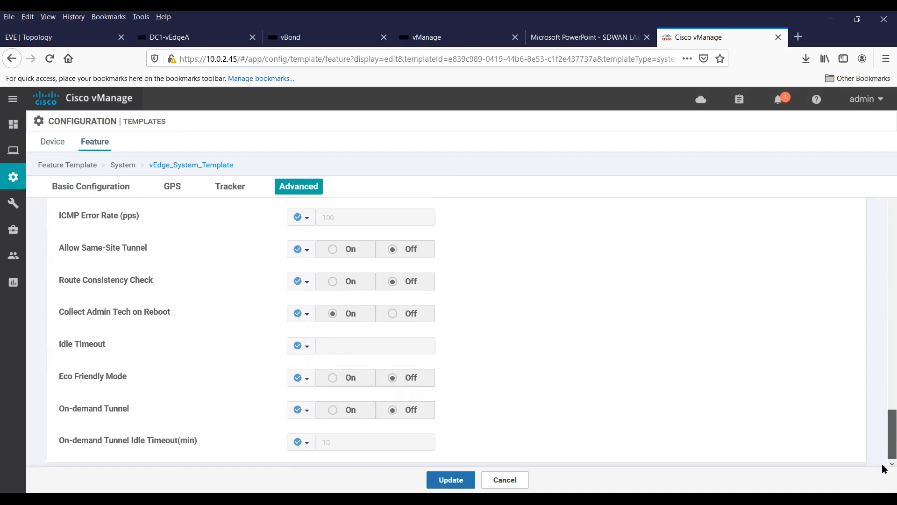
left_click(451, 479)
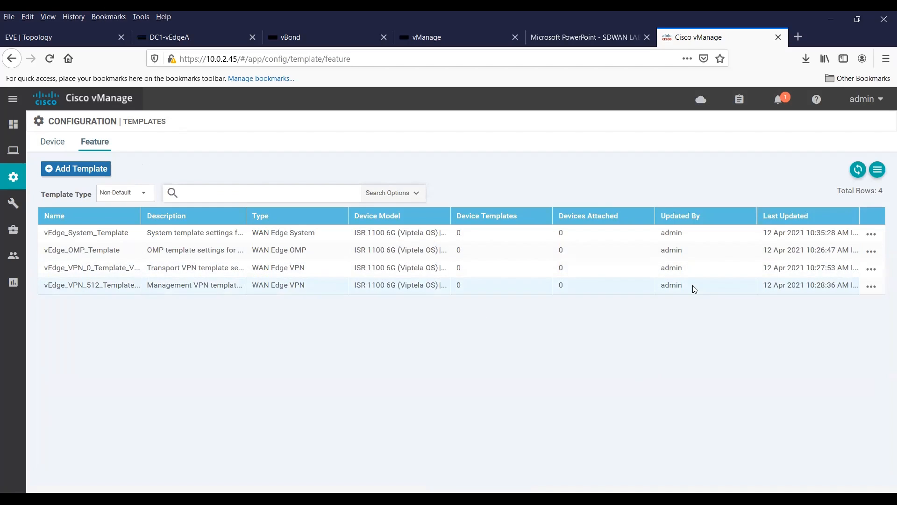
Step: Open vEdge_OMP_Template for editing and turn on IPv4 advertising of OSPF External routes
left_click(872, 252)
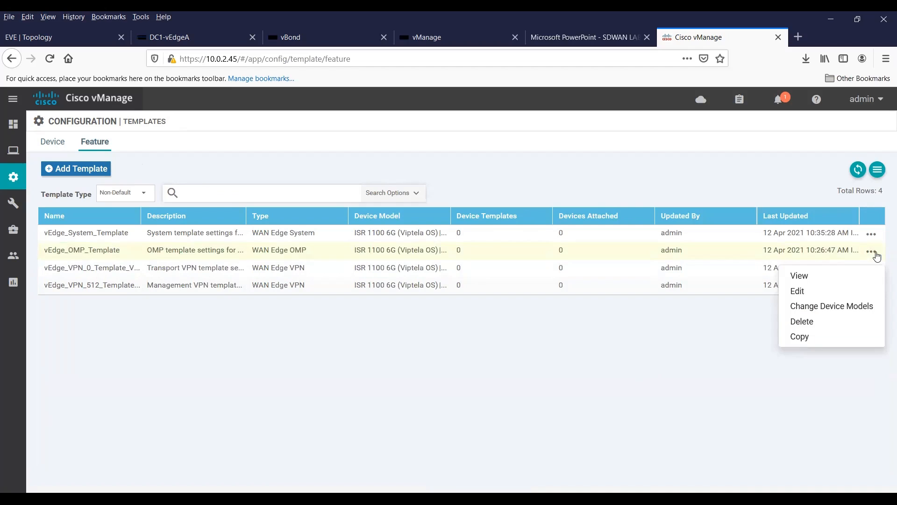
left_click(801, 291)
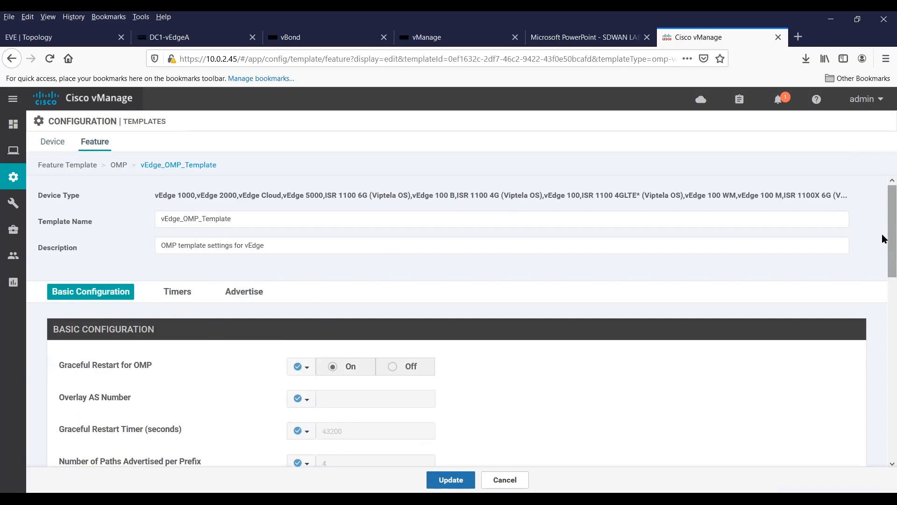
scroll(882, 237, "down", 3)
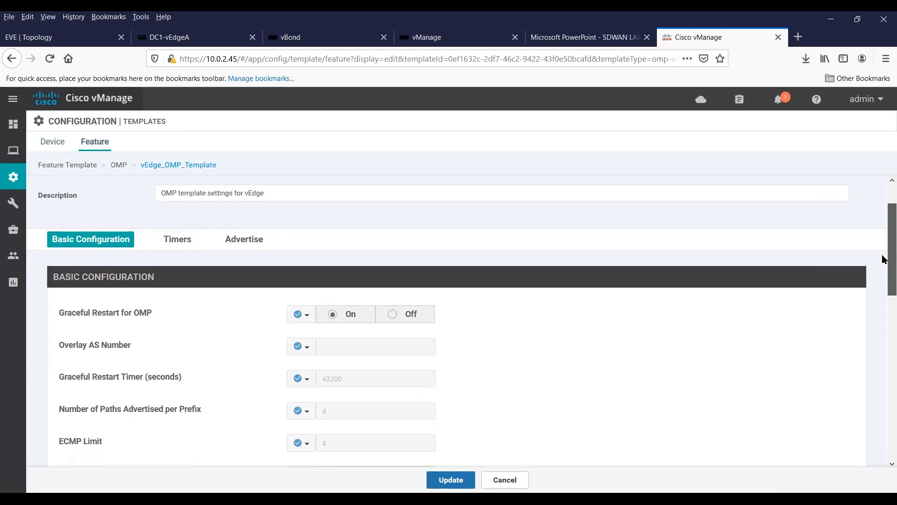
left_click_drag(882, 265, 883, 389)
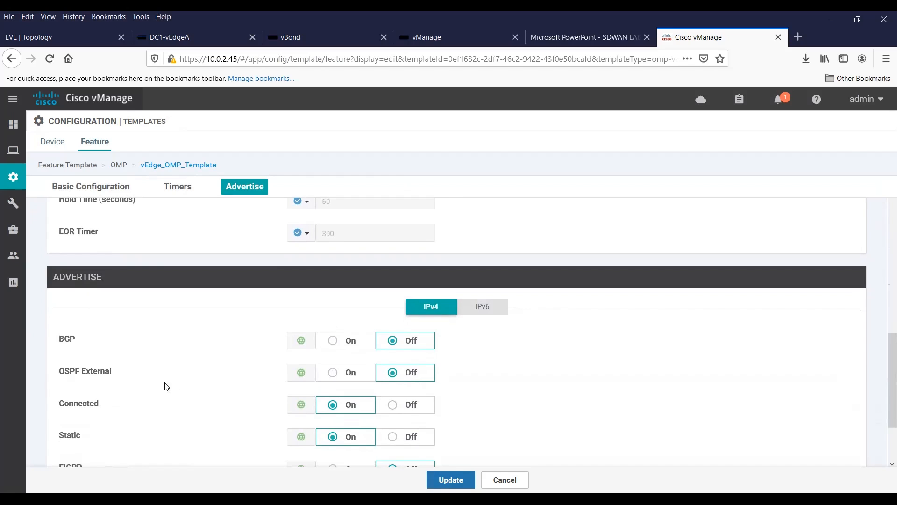
left_click(334, 378)
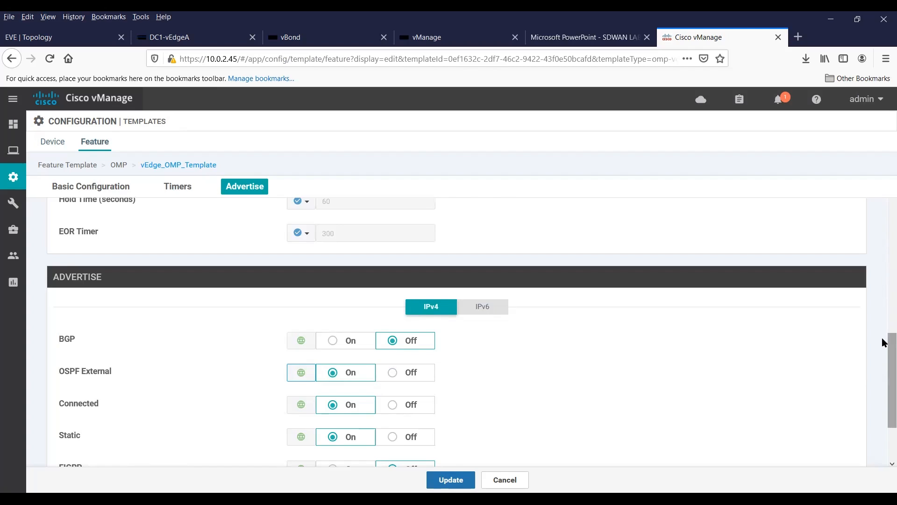
Step: Check the Advertise and Timers settings of vEdge_OMP_Template and save the updated template
left_click_drag(885, 348, 883, 396)
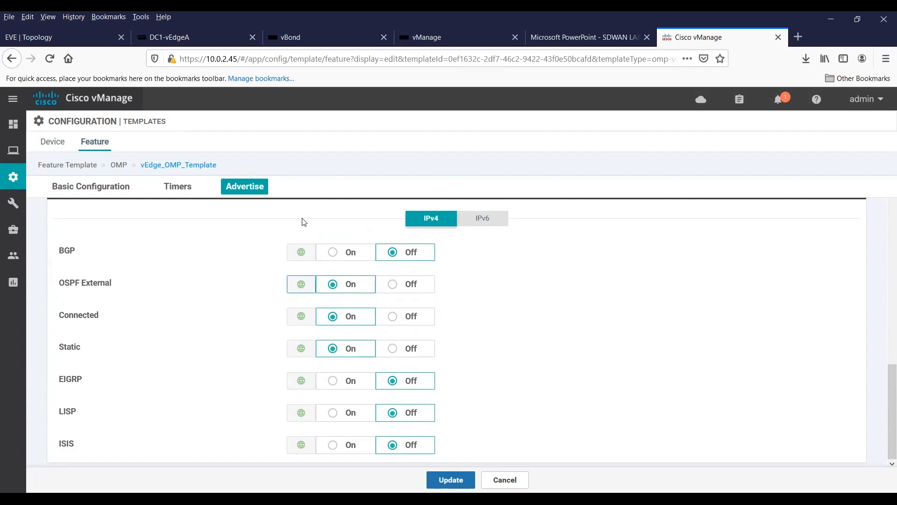
left_click(177, 186)
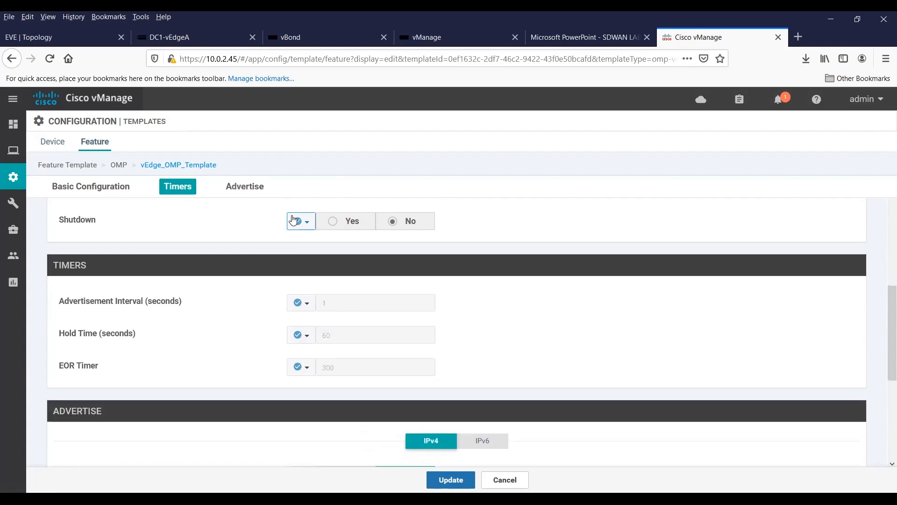
left_click(244, 186)
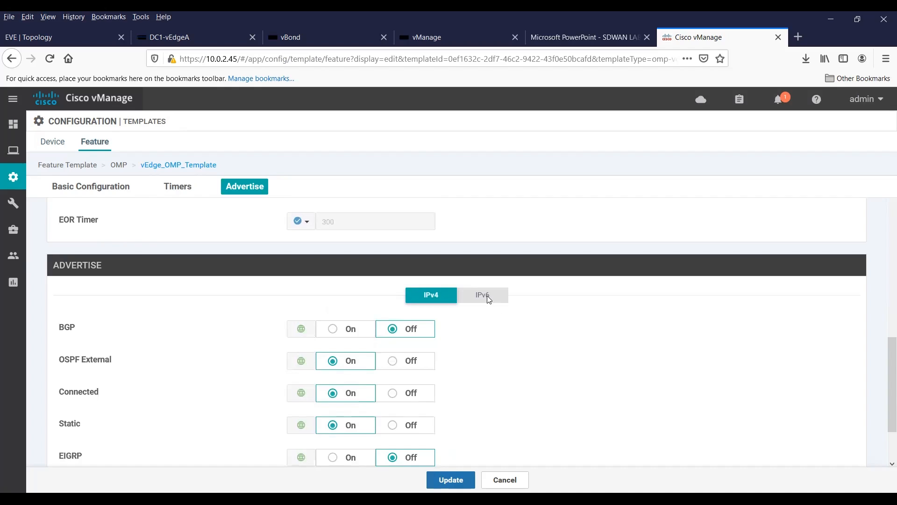
left_click(451, 480)
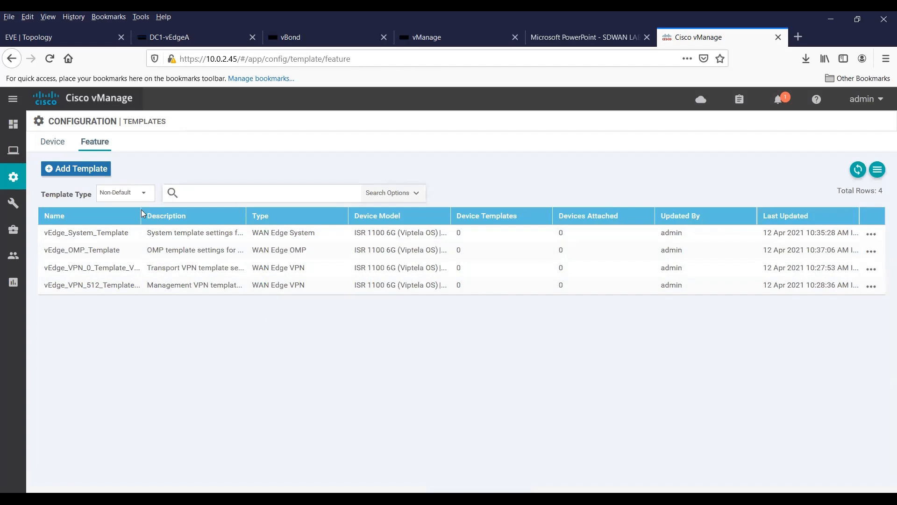
Step: Widen the template list's Name column and open vEdge_VPN_0_Template_V01 for editing at its DNS settings
left_click_drag(140, 210, 186, 210)
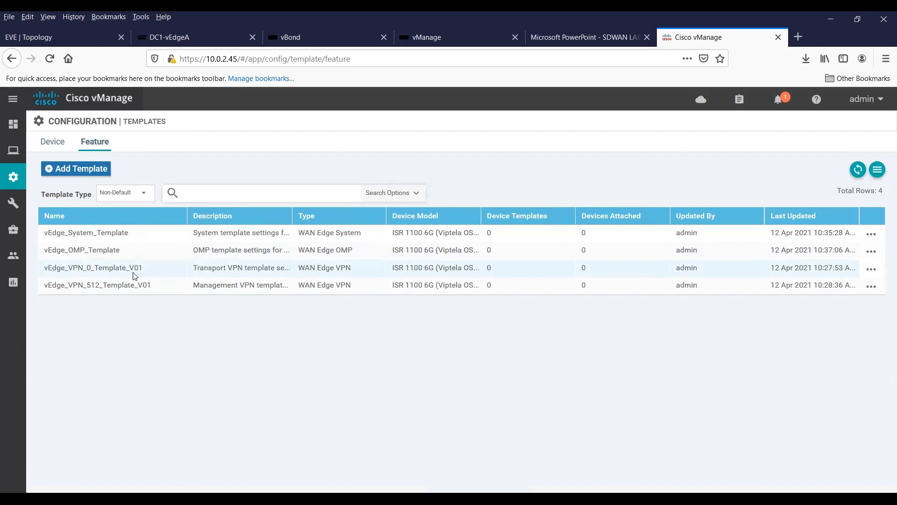
left_click(872, 269)
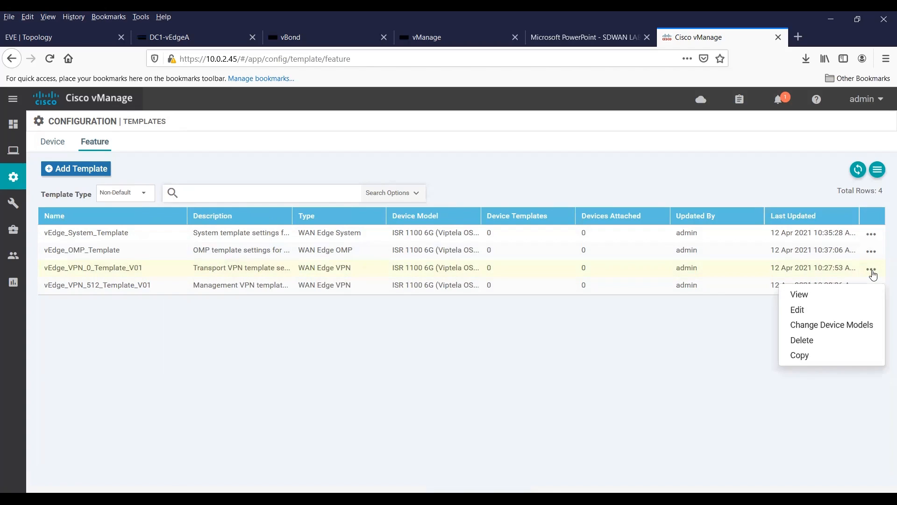
left_click(815, 310)
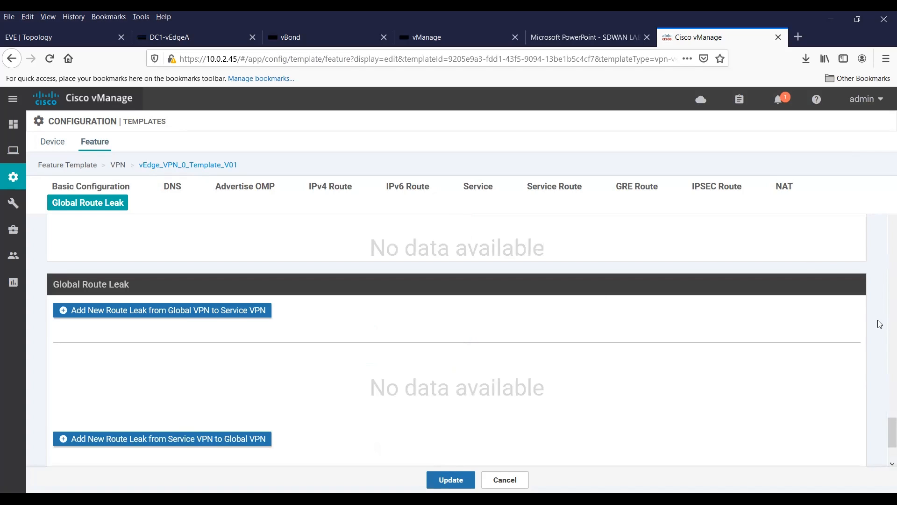
left_click_drag(881, 427, 883, 191)
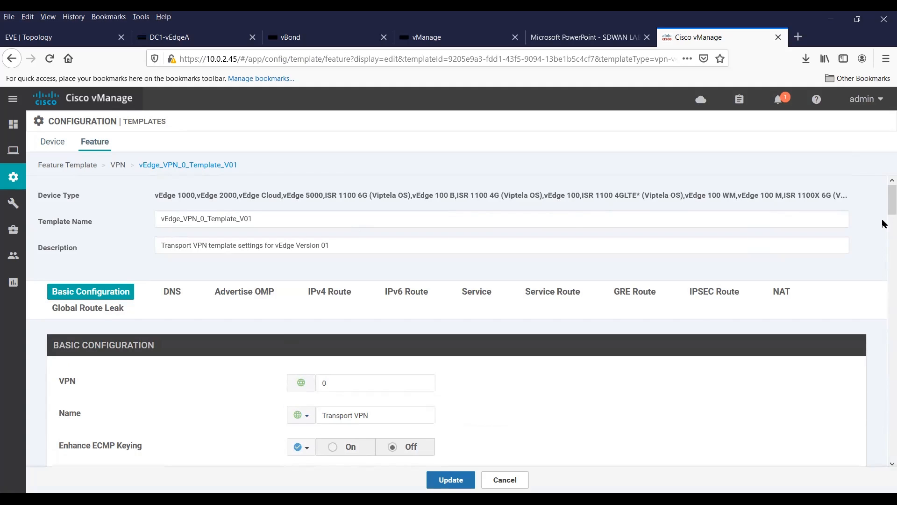
scroll(883, 219, "down", 2)
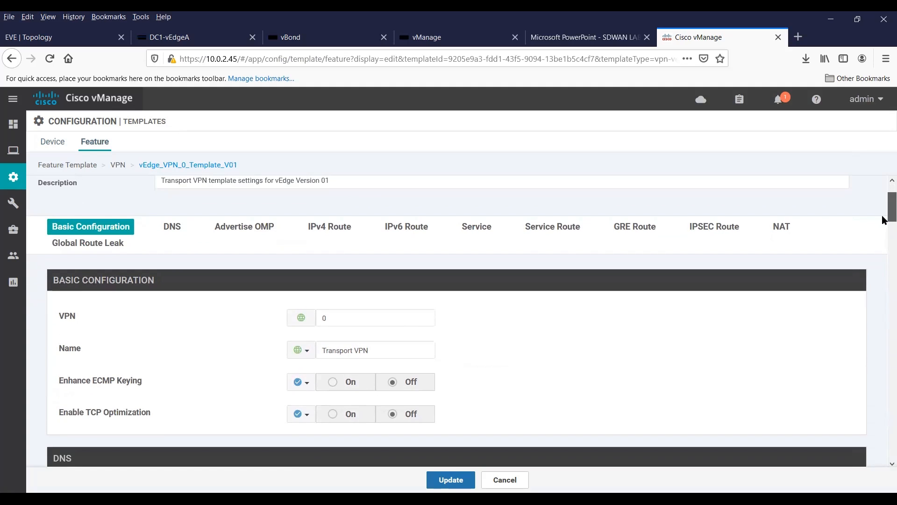
scroll(883, 219, "down", 3)
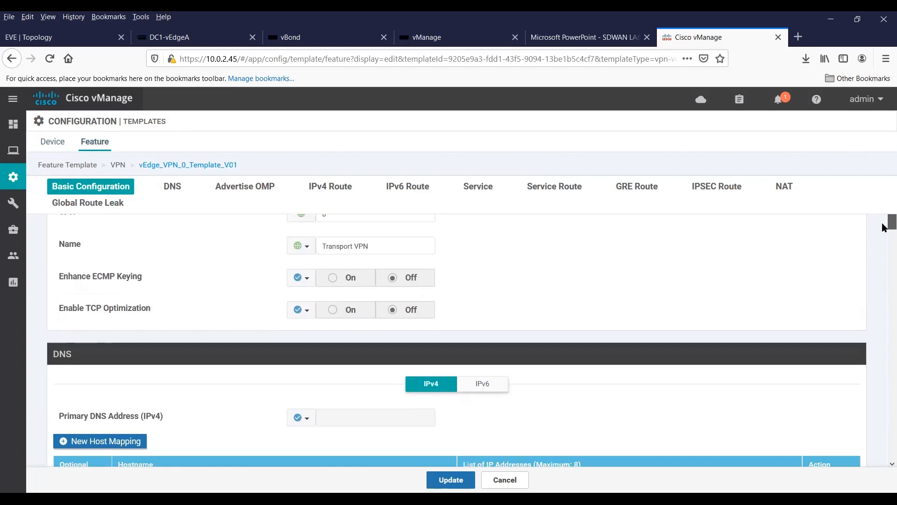
Step: Set global IPv4 DNS addresses in vEdge_VPN_0_Template_V01, with 1.1.1.253 as primary and 8.8.8.8 as secondary
scroll(883, 227, "down", 1)
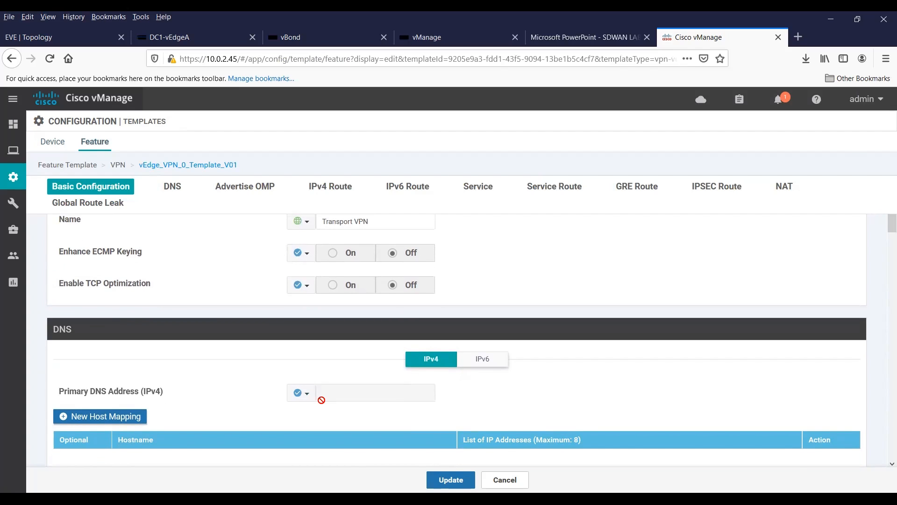
left_click(303, 394)
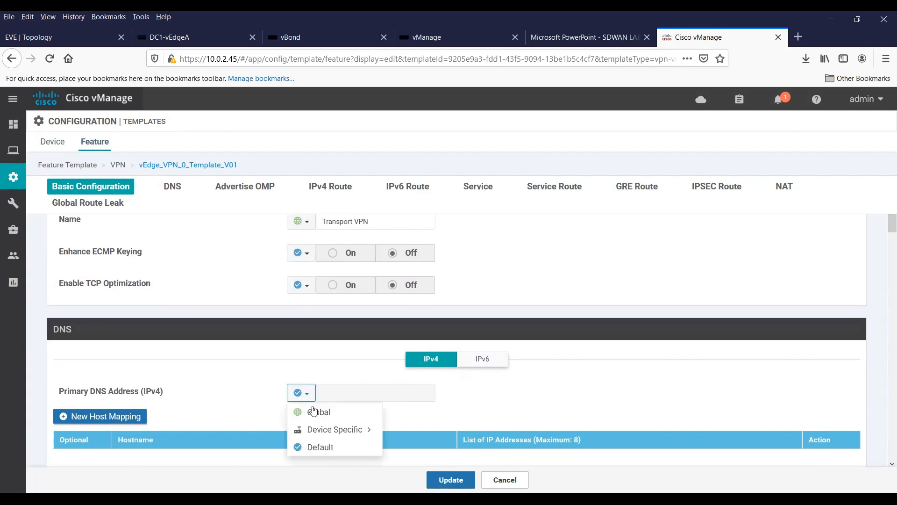
left_click(314, 412)
left_click(339, 397)
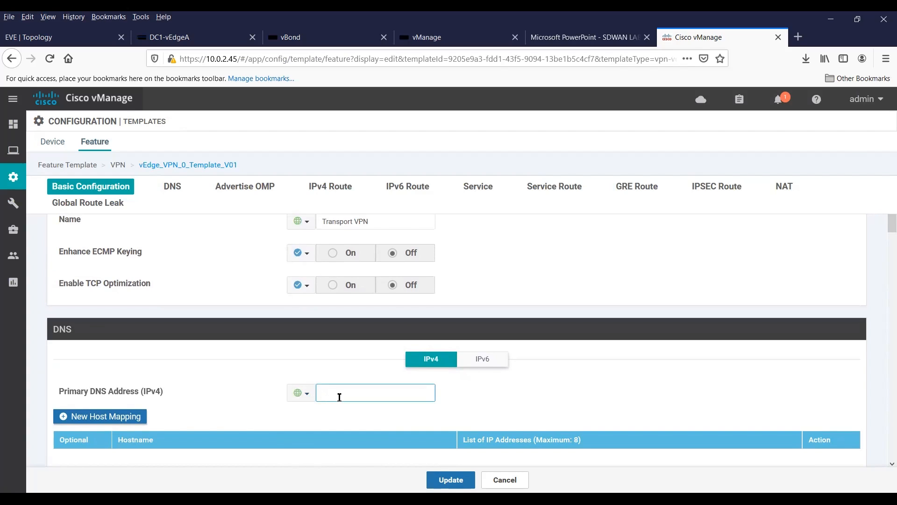
type("1.1.1.253")
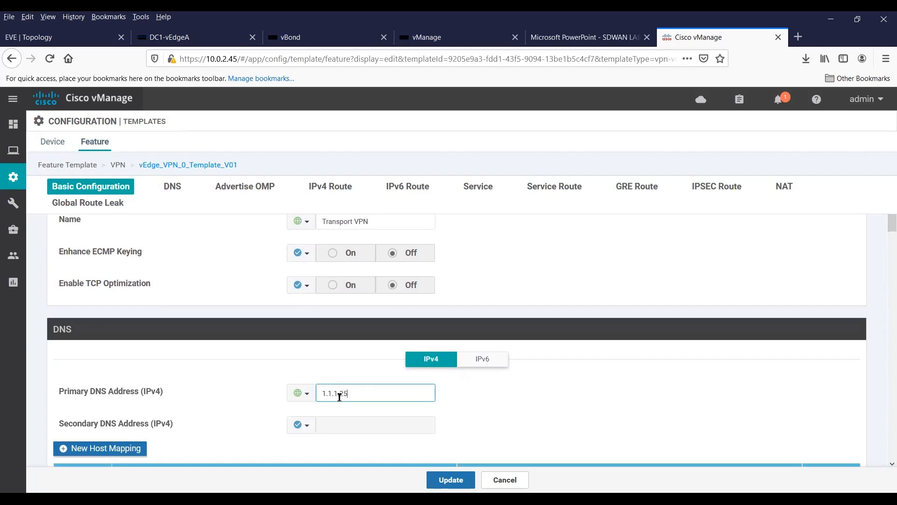
left_click(307, 428)
left_click(311, 446)
left_click(342, 424)
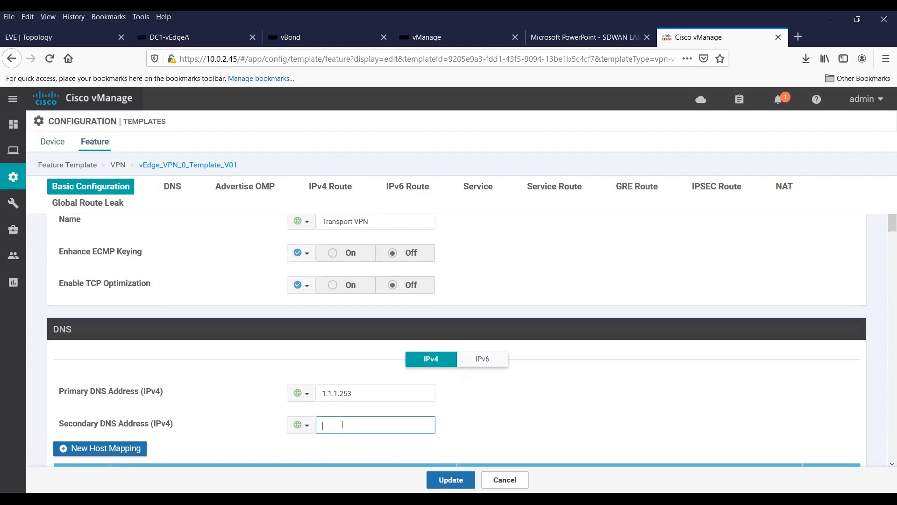
type("8.8.8.8")
Step: Start a new IPv4 route with prefix 0.0.0.0/0 in vEdge_VPN_0_Template_V01
left_click_drag(885, 228, 884, 301)
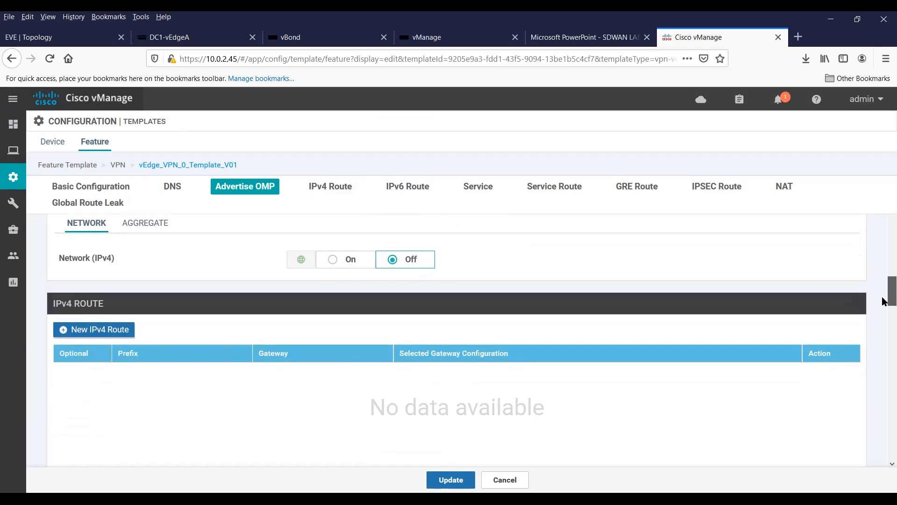
left_click(95, 332)
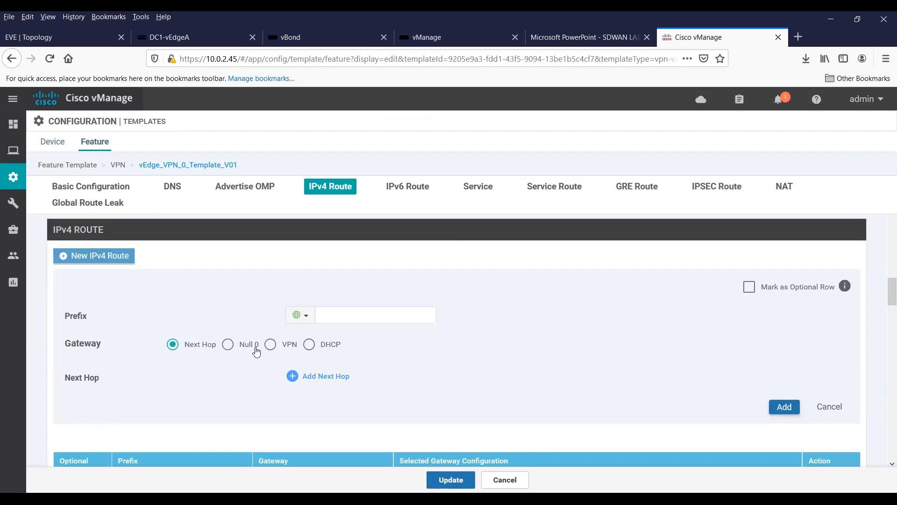
left_click(340, 316)
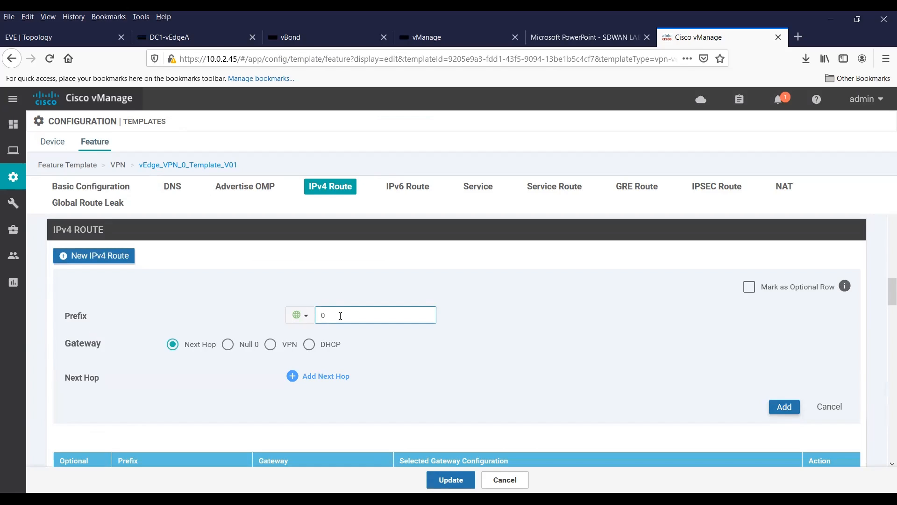
type("0.0.0.0/0")
Step: Create the route's first next hop with a device-specific address using the key vpn0_next_hop_ip_address_1
left_click(316, 380)
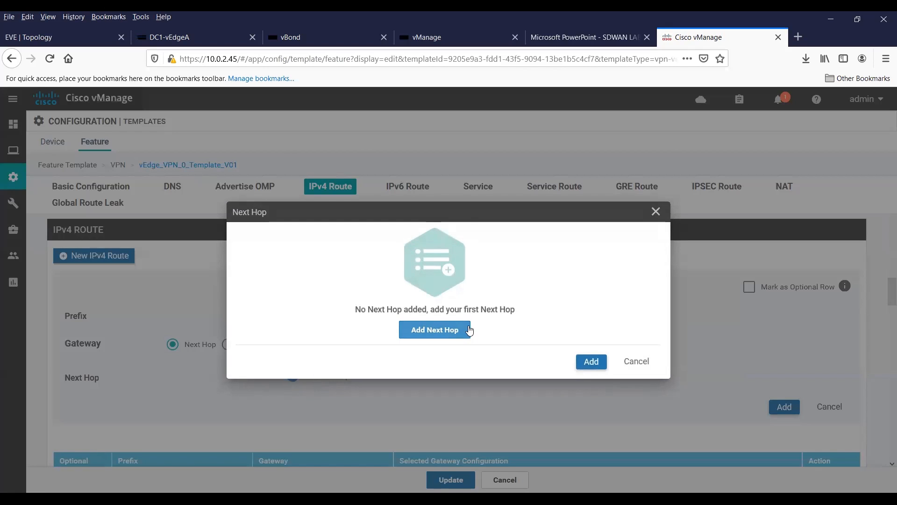
left_click(445, 333)
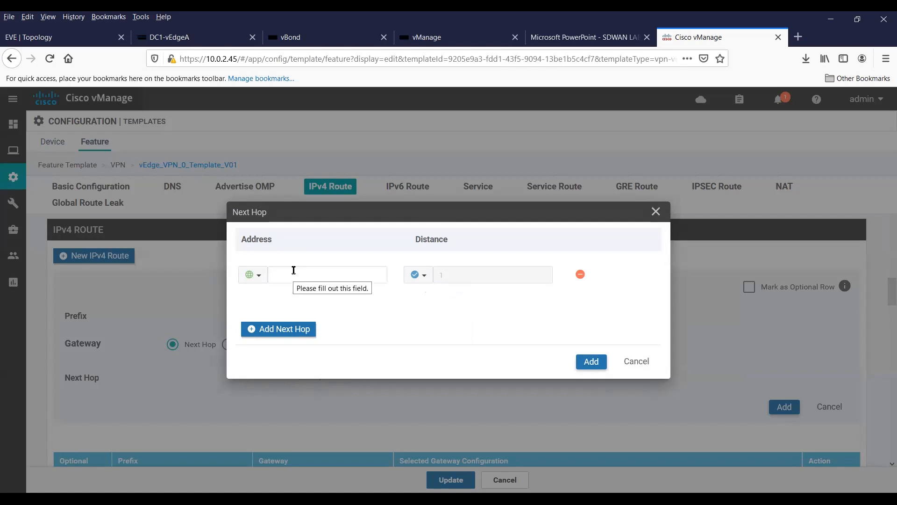
left_click(260, 276)
mouse_move(276, 313)
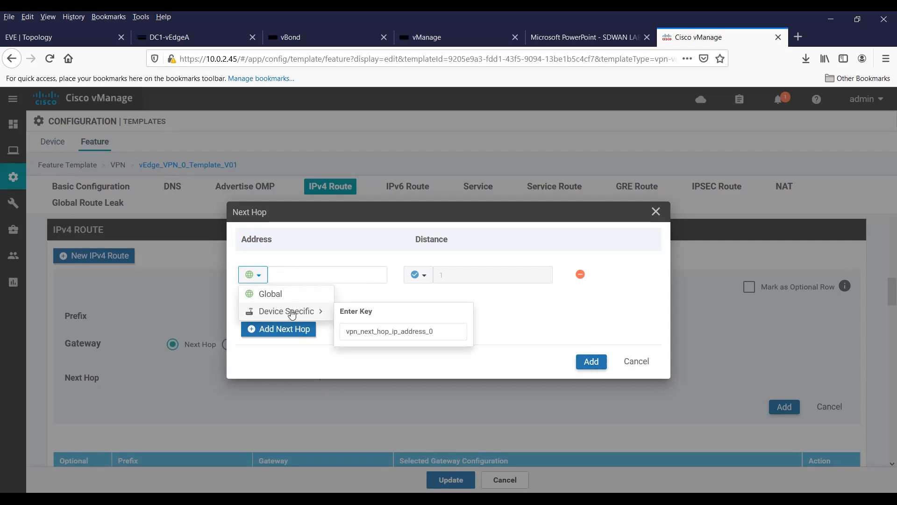
left_click(356, 331)
type("0")
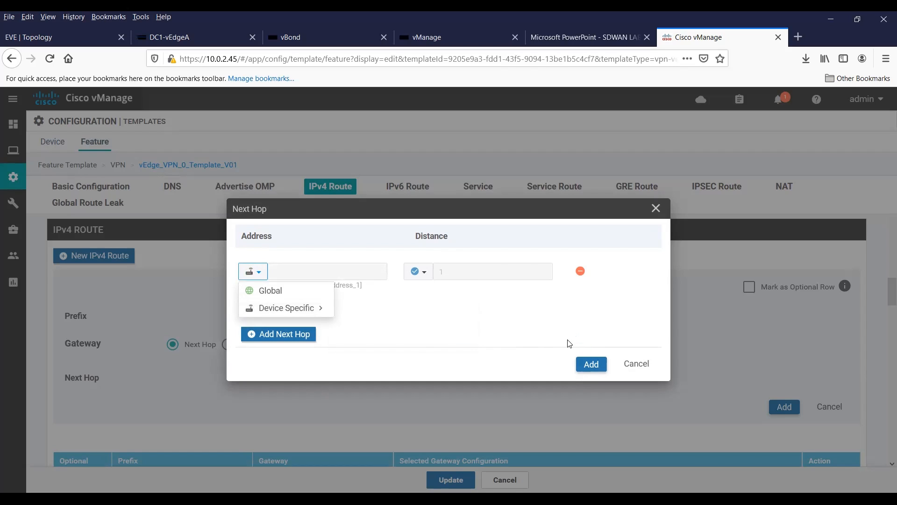
left_click(510, 336)
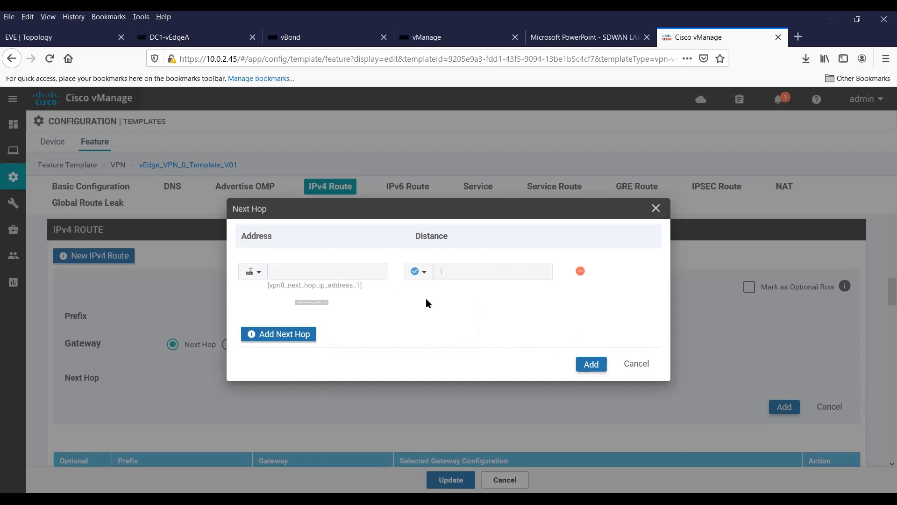
Step: Create a second next hop with a device-specific address using the key vpn0_next_hop_ip_address_2
left_click(292, 335)
left_click(292, 300)
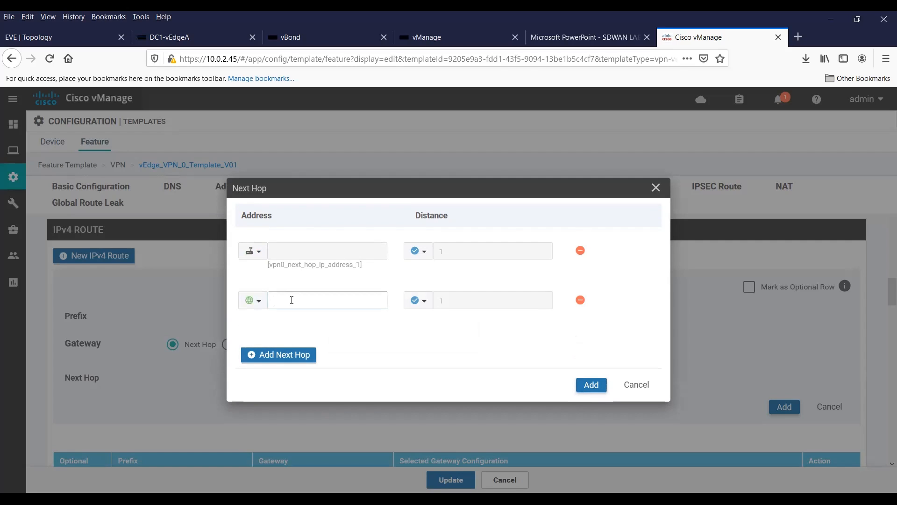
left_click(253, 300)
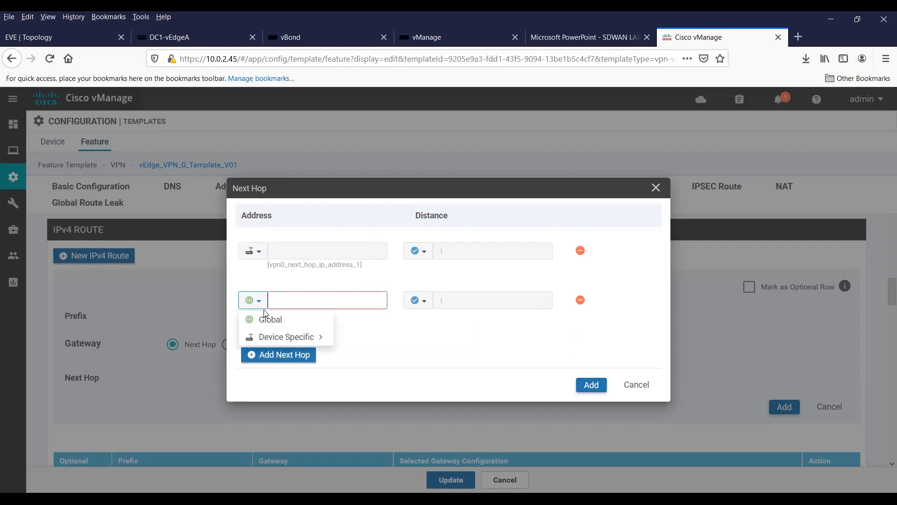
left_click(275, 340)
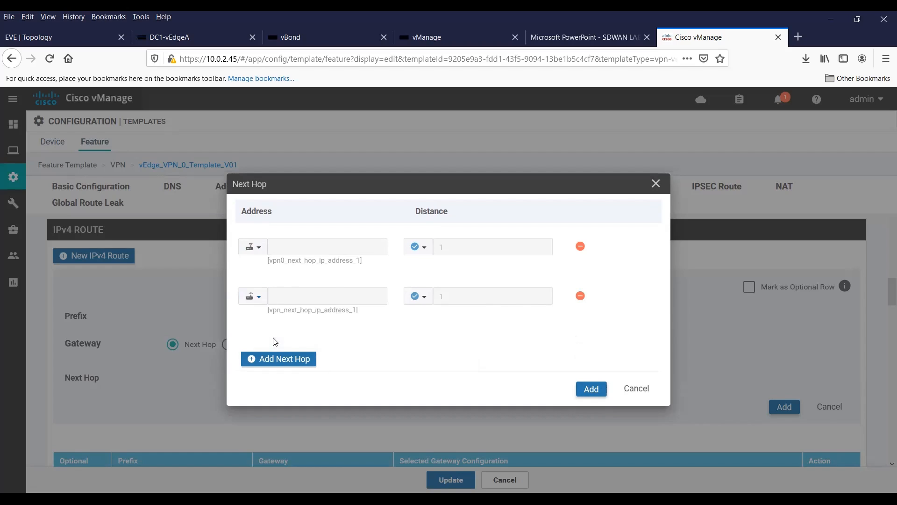
left_click(263, 302)
mouse_move(309, 340)
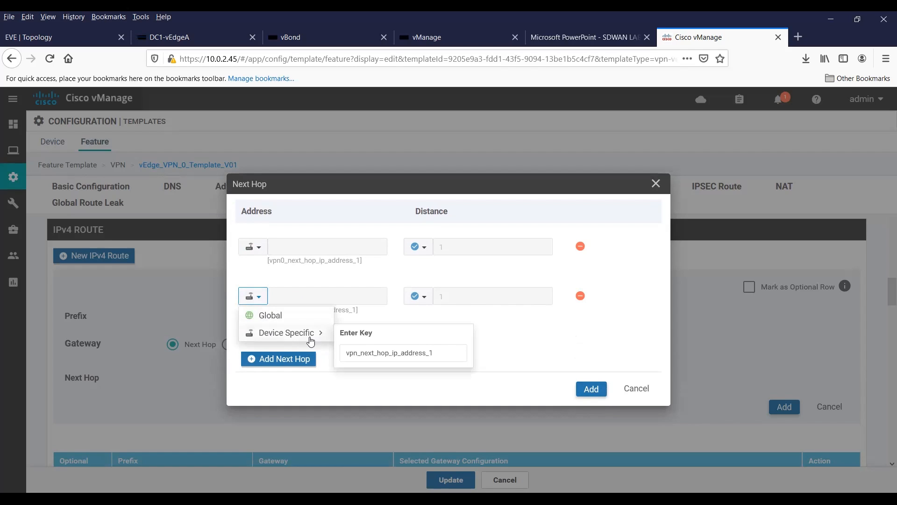
left_click(357, 353)
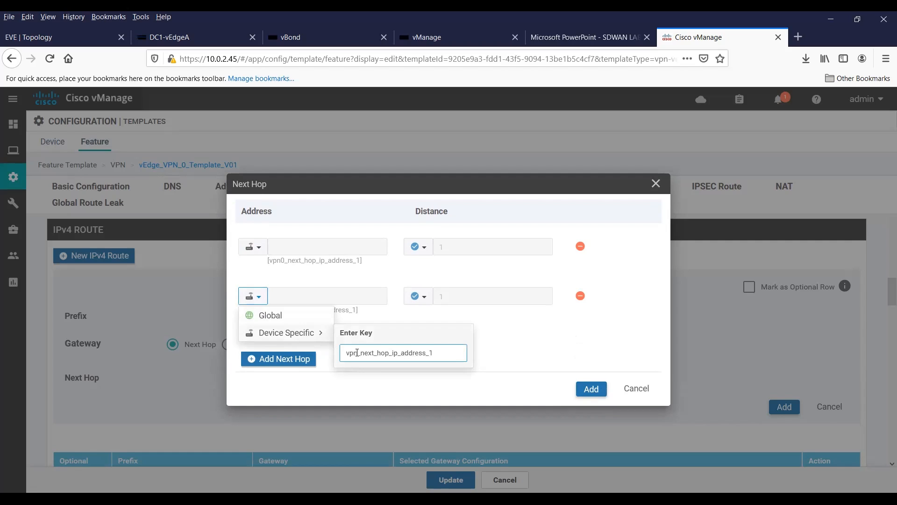
type("0")
key("BackSpace")
type("2")
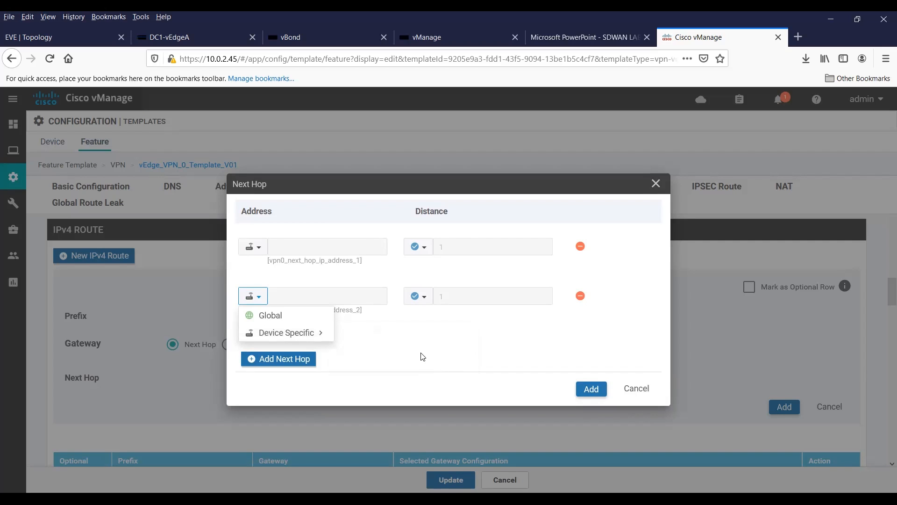
Step: Confirm both next hops, add the 0.0.0.0/0 route to the IPv4 route table and check its next hop entries
left_click(596, 389)
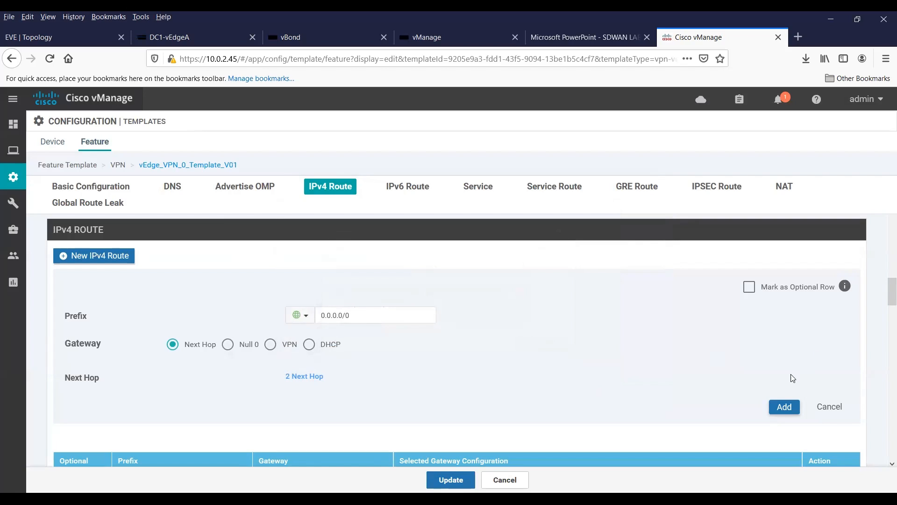
left_click(785, 407)
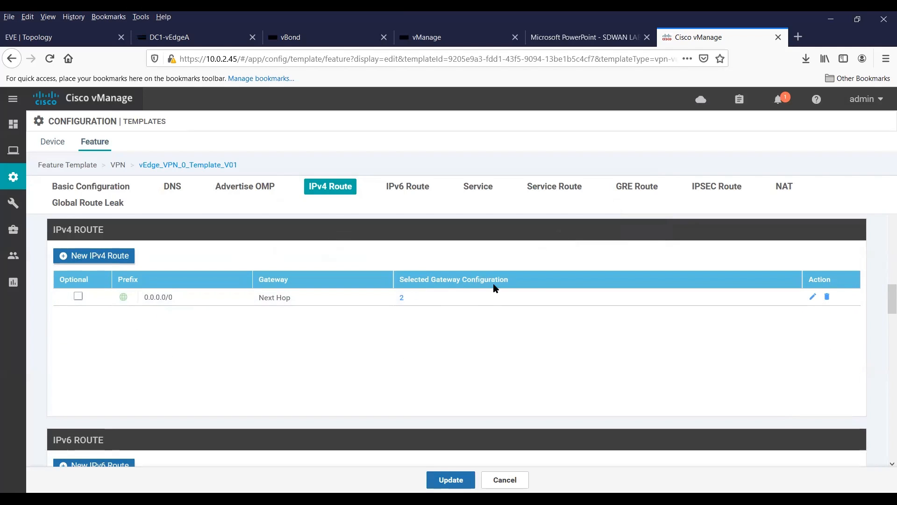
left_click(402, 299)
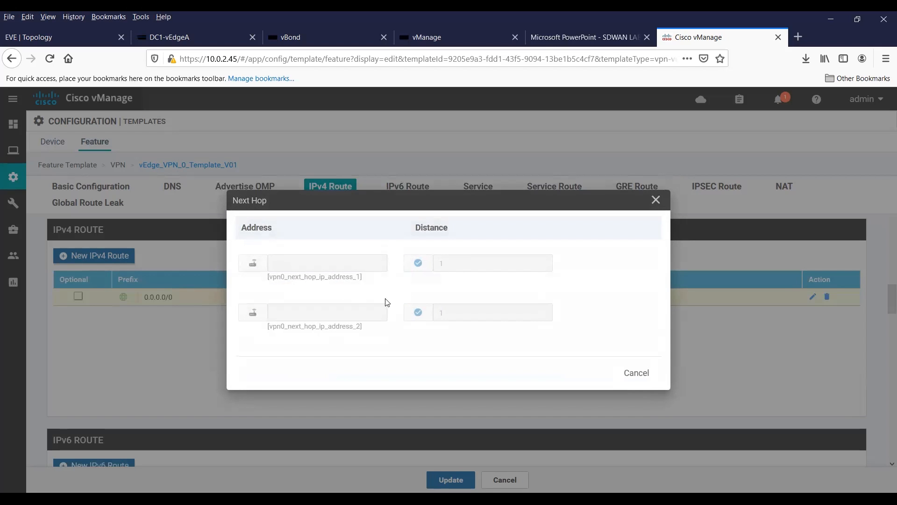
left_click(638, 374)
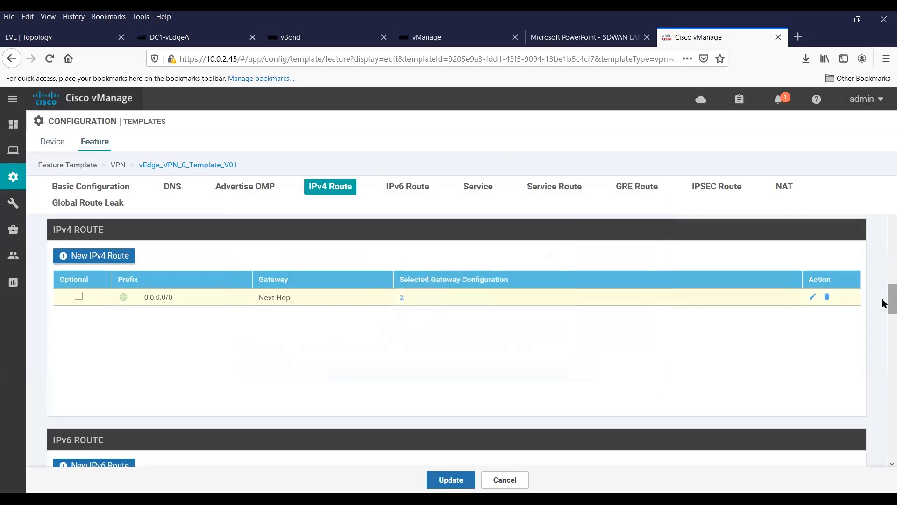
Step: Check the remaining sections of vEdge_VPN_0_Template_V01 down to Global Route Leak and save the updated template
left_click_drag(883, 299, 882, 426)
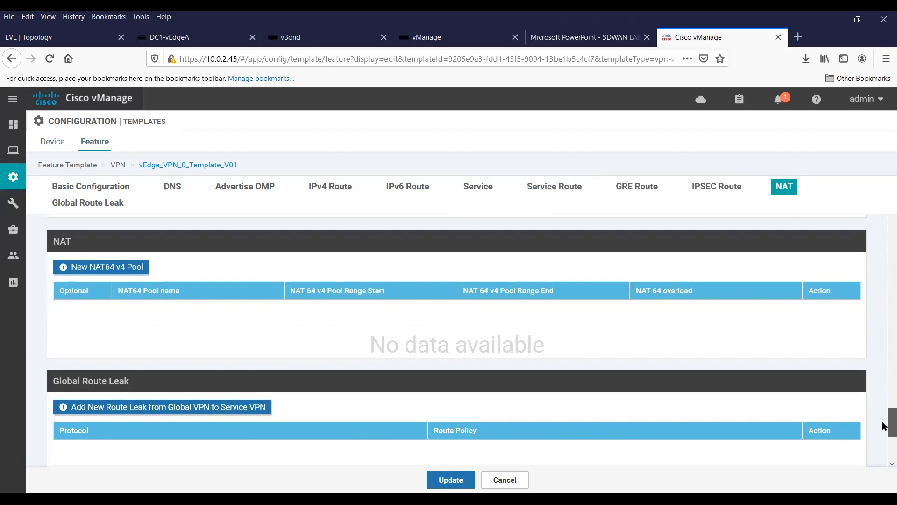
left_click_drag(882, 425, 882, 431)
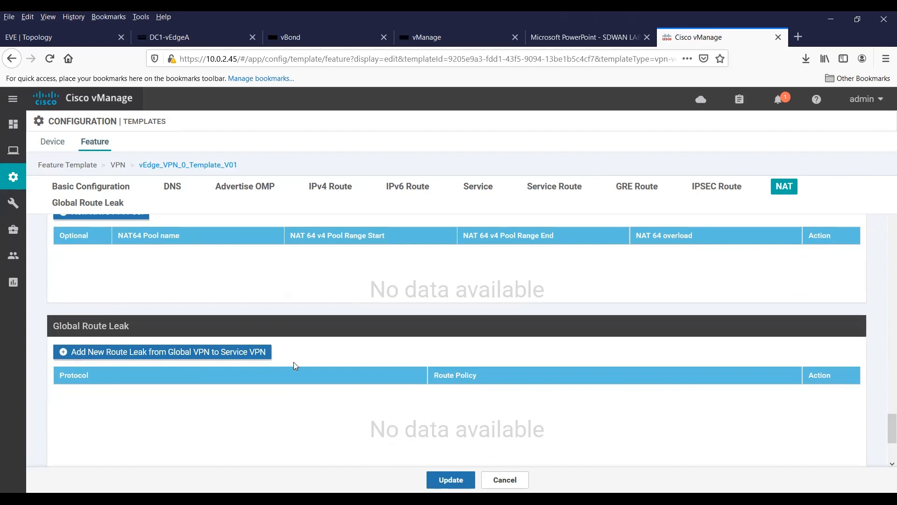
left_click(452, 482)
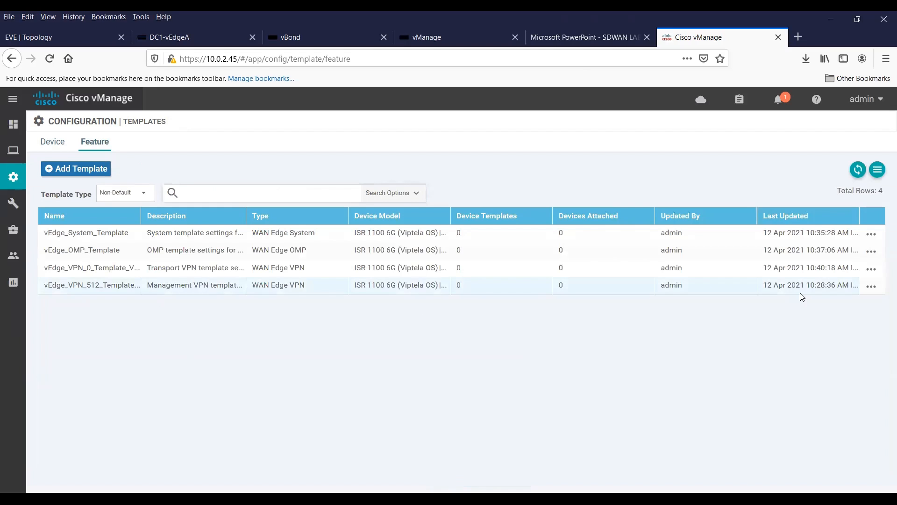
Step: Open vEdge_VPN_512_Template_V01 for editing at its Basic Configuration settings
left_click(872, 286)
left_click(816, 325)
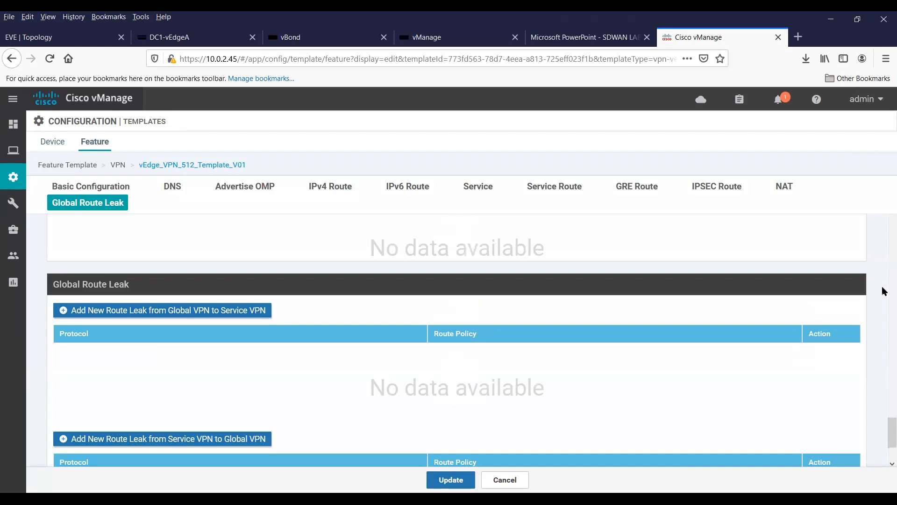
scroll(884, 434, "down", 20)
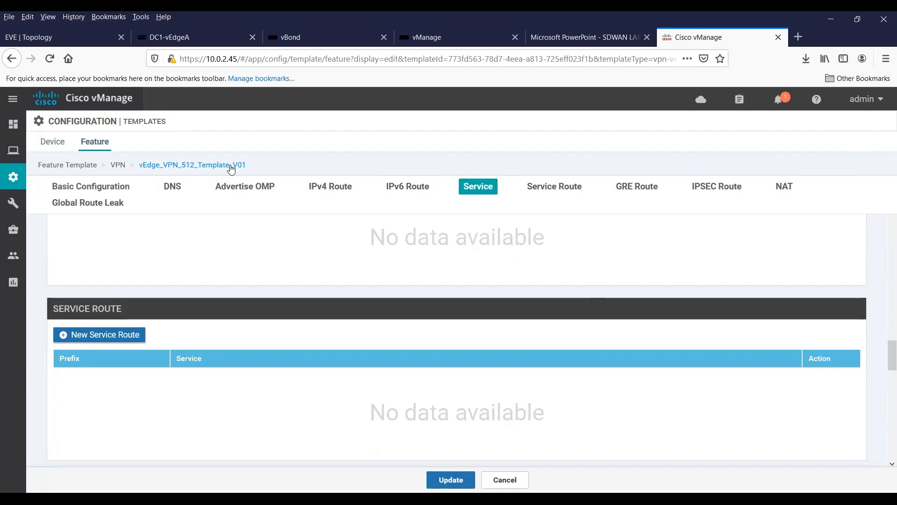
left_click(107, 187)
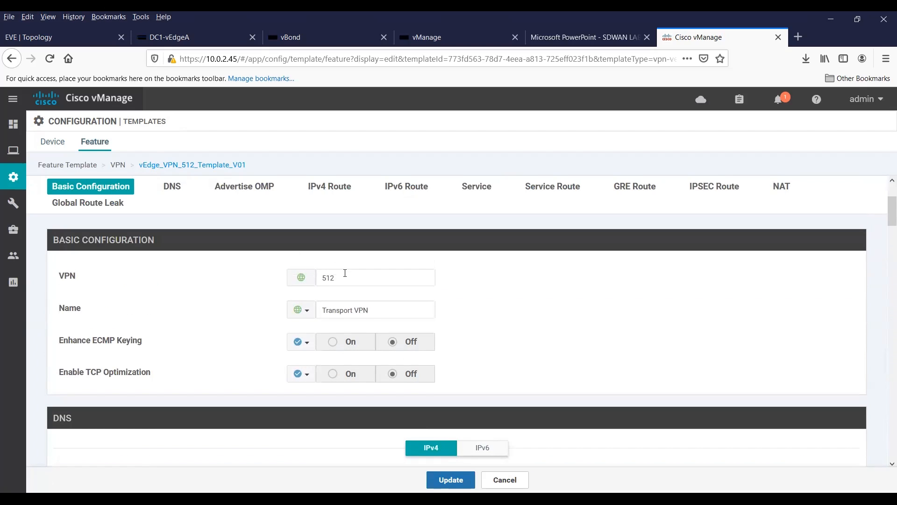
Step: Replace the word Transport in VPN 512's name with OOB MGMT
left_click(354, 310)
key("BackSpace")
key("BackSpace")
key("BackSpace")
key("BackSpace")
key("BackSpace")
key("BackSpace")
key("BackSpace")
key("BackSpace")
key("BackSpace")
key("BackSpace")
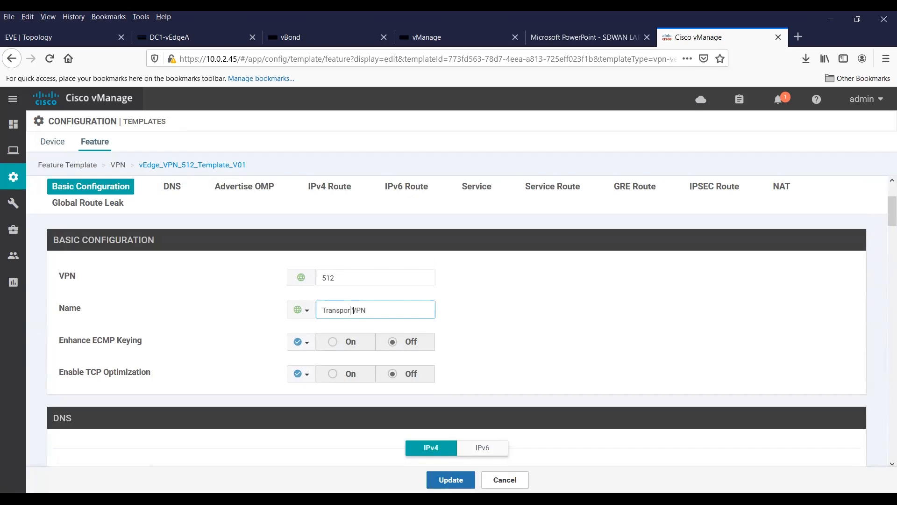
type("OO B MGMT")
Step: Check the remaining sections of vEdge_VPN_512_Template_V01 down to Global Route Leak and save the updated template
scroll(883, 232, "down", 2)
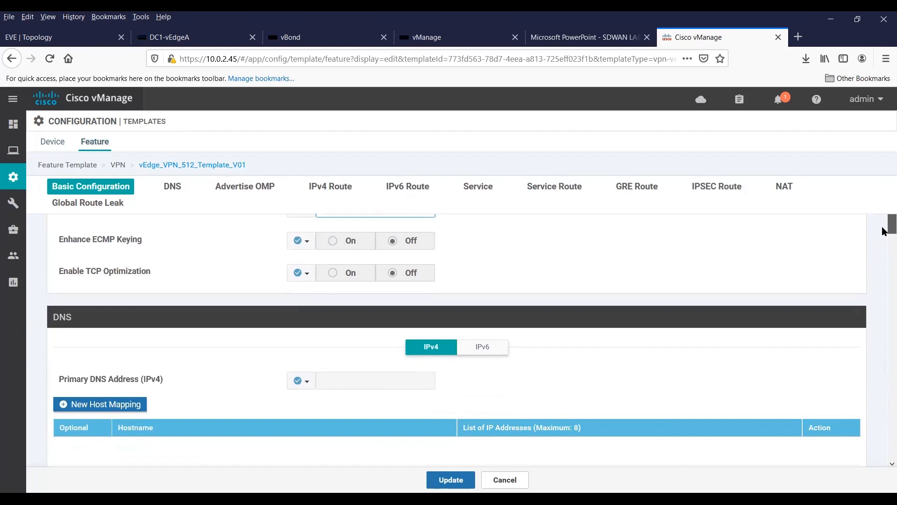
scroll(883, 238, "down", 3)
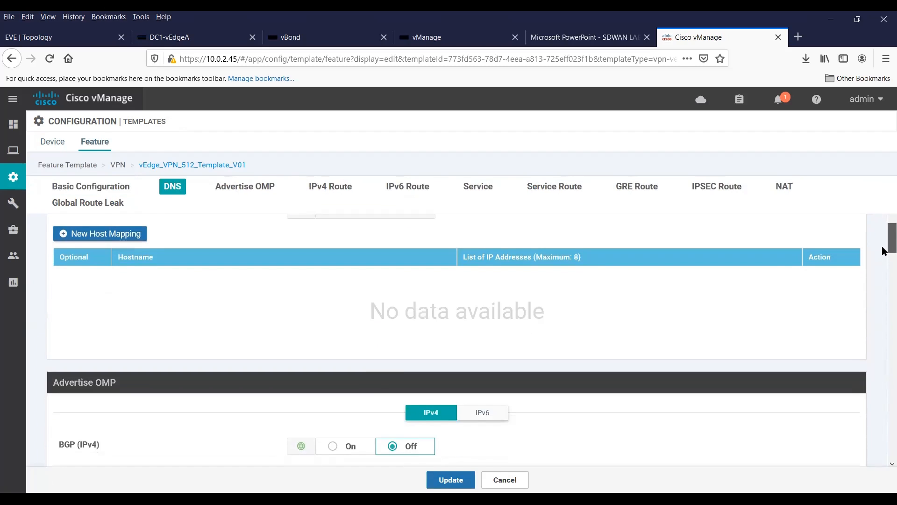
scroll(883, 252, "down", 1)
scroll(883, 261, "down", 6)
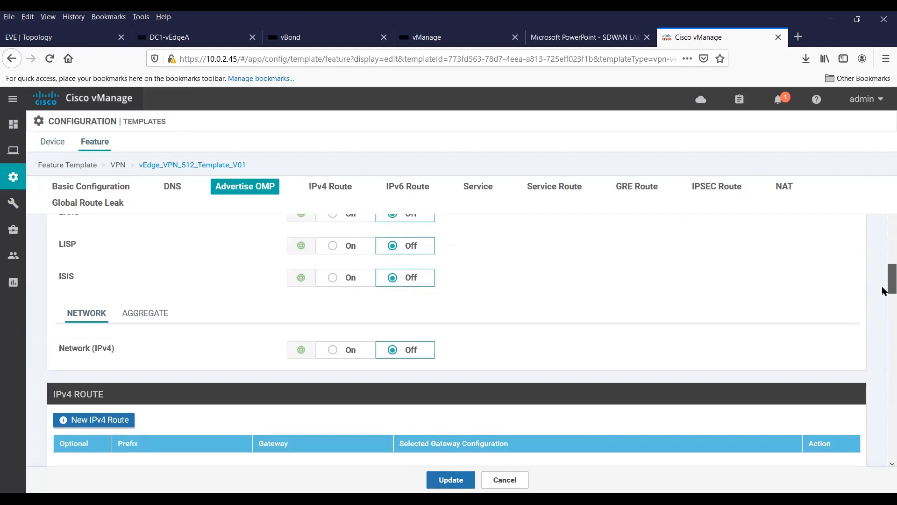
scroll(883, 305, "down", 6)
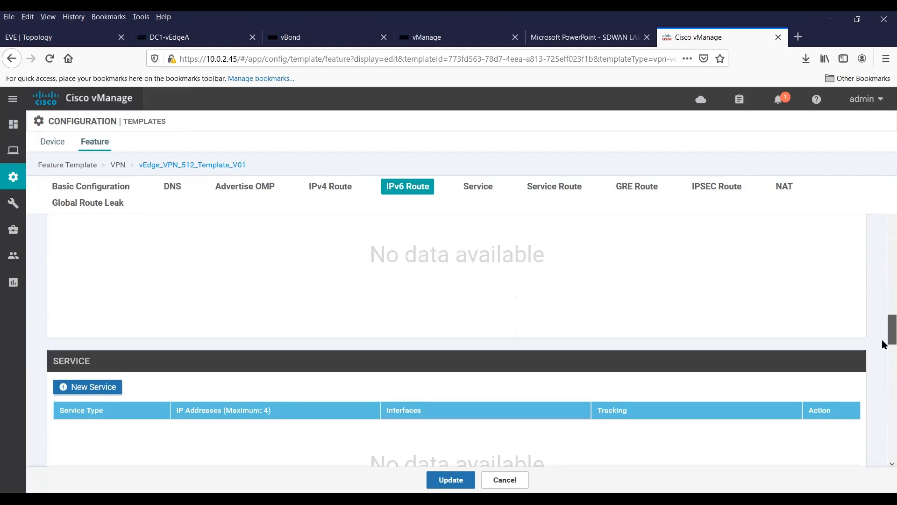
scroll(884, 354, "down", 12)
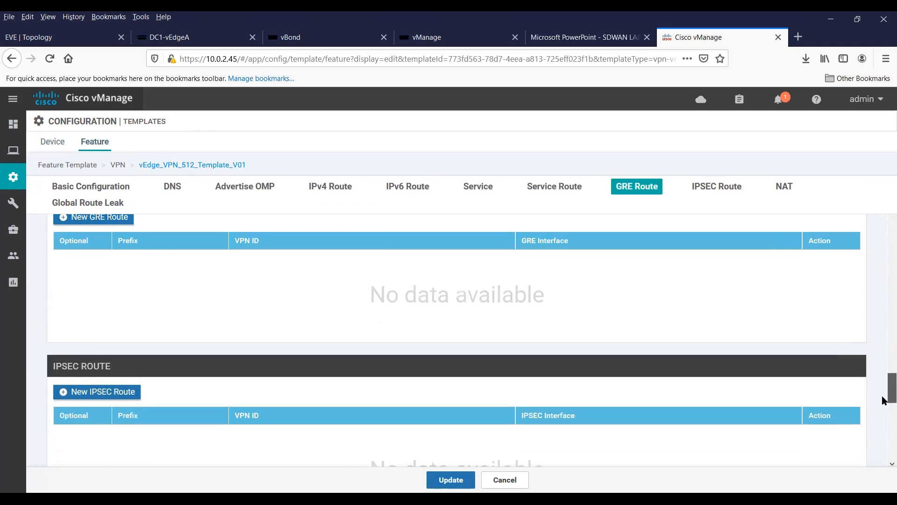
scroll(885, 418, "down", 6)
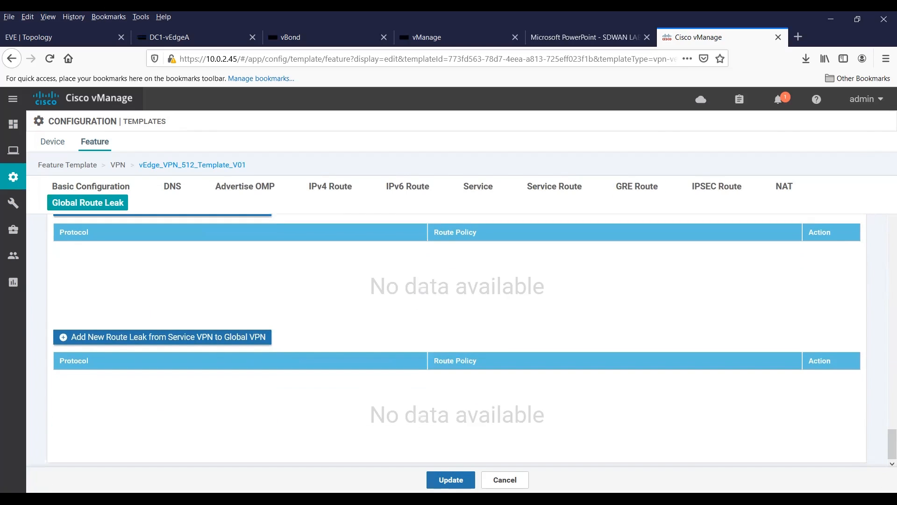
left_click(450, 480)
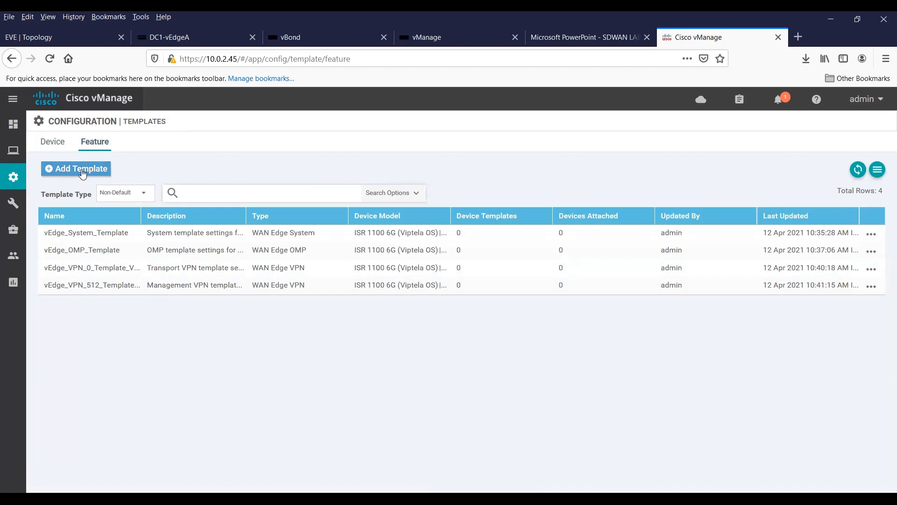
Step: Switch to the DC1-vEdgeA console and review its running configuration through the VPN 0 and VPN 512 interface sections
left_click(161, 38)
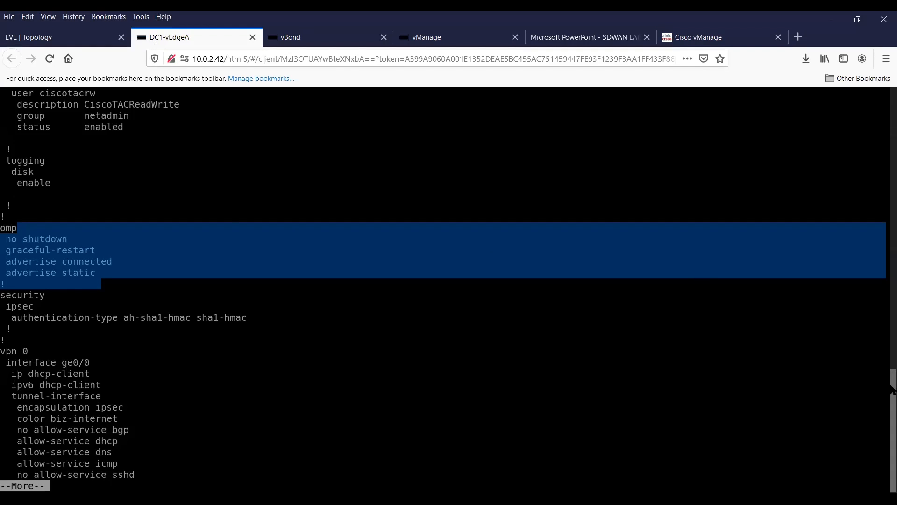
left_click_drag(892, 353, 892, 214)
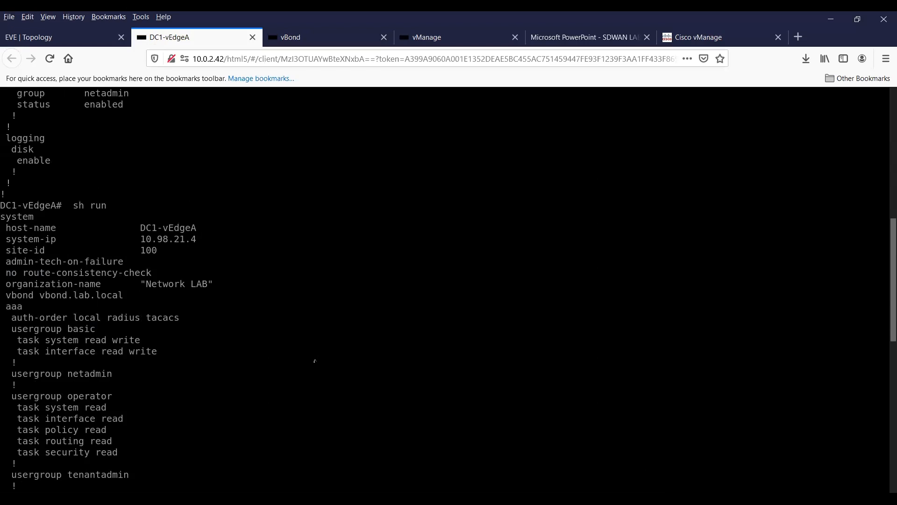
left_click_drag(892, 323, 891, 475)
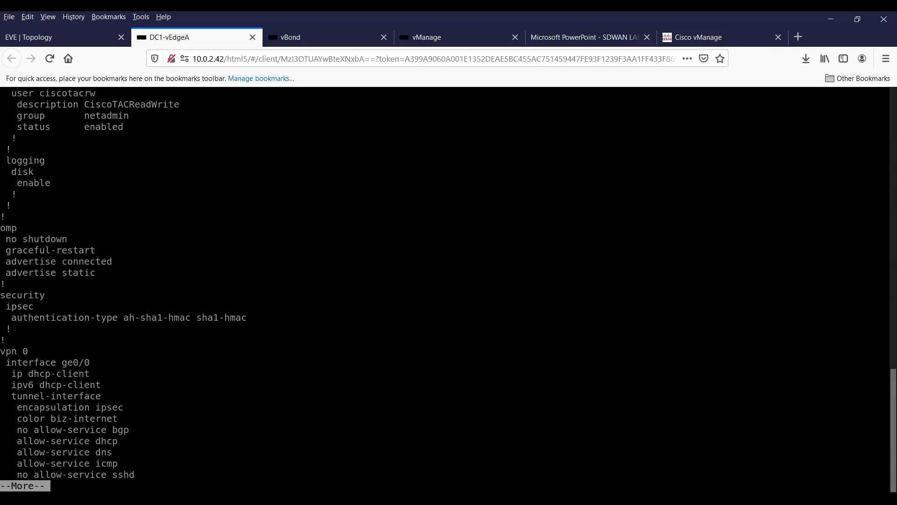
key("space")
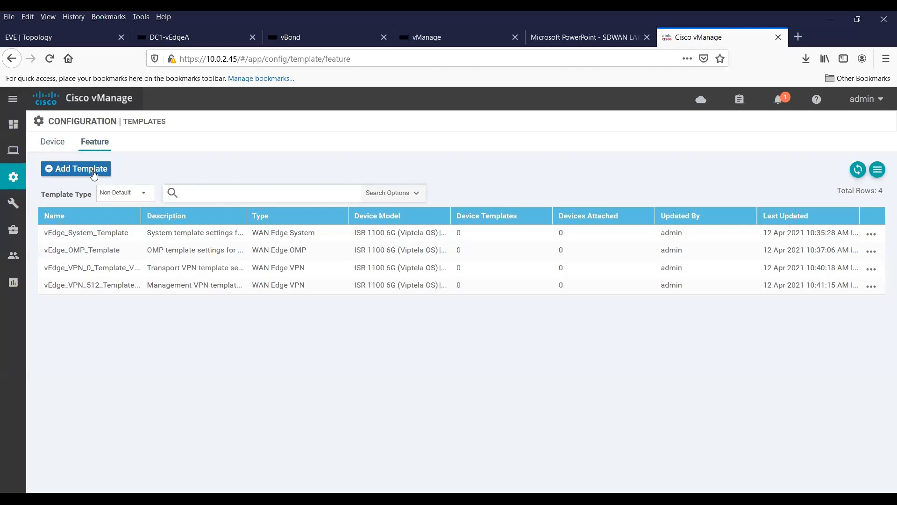
Step: In Cisco vManage, start a new VPN Interface Ethernet feature template for the vEdge Cloud device model
left_click(90, 172)
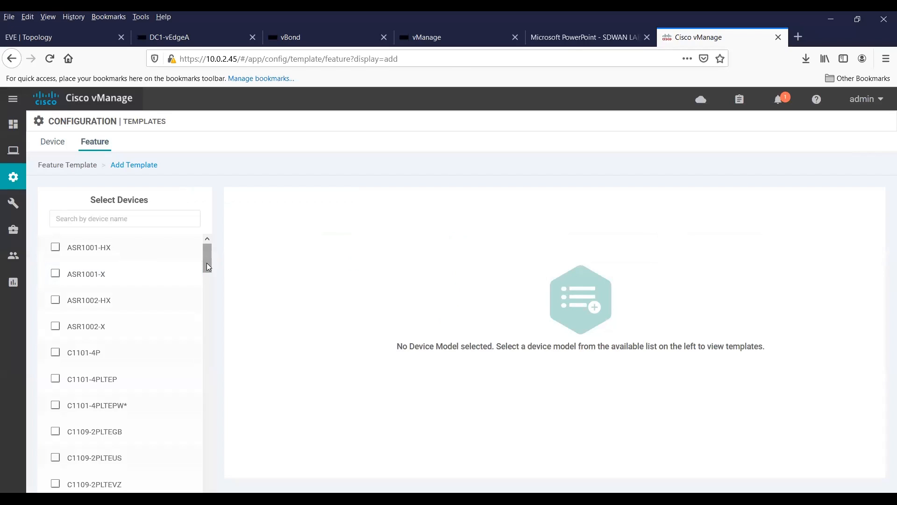
mouse_move(206, 263)
left_mouse_down()
mouse_move(206, 284)
mouse_move(205, 276)
left_mouse_up()
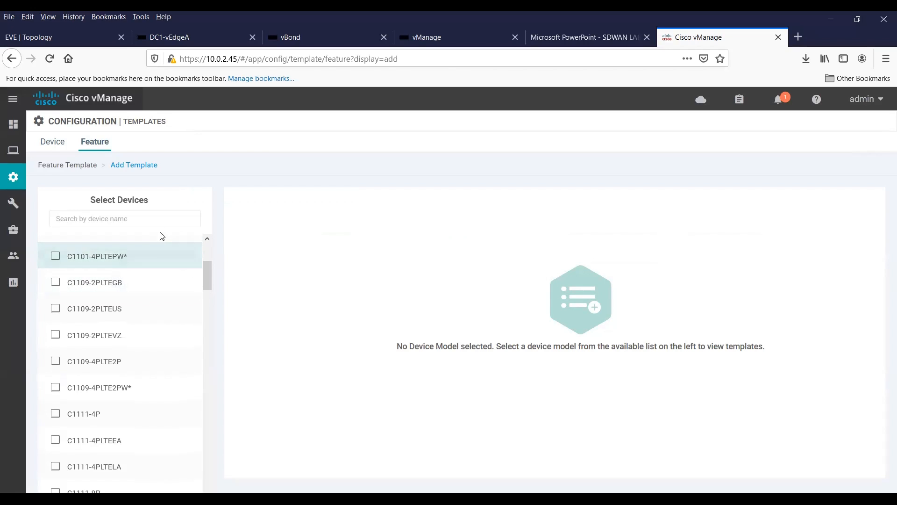
left_click(154, 217)
type("ved")
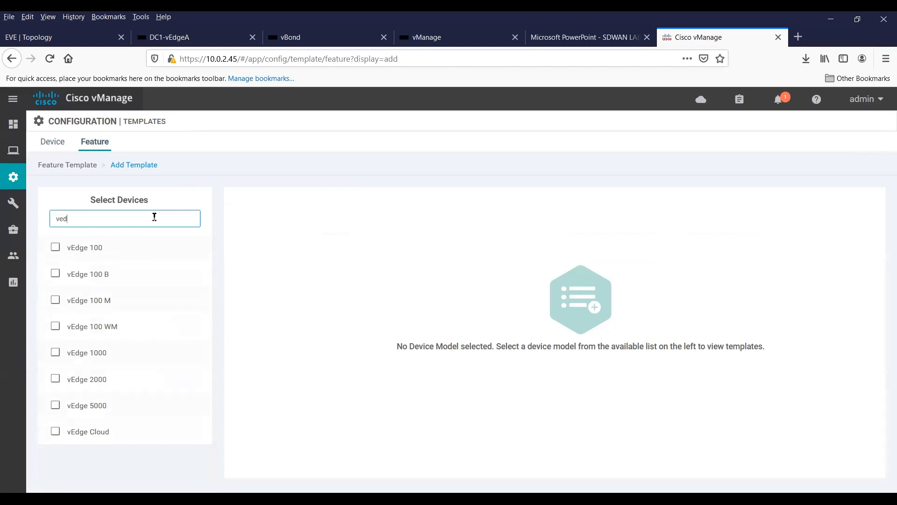
left_click(54, 431)
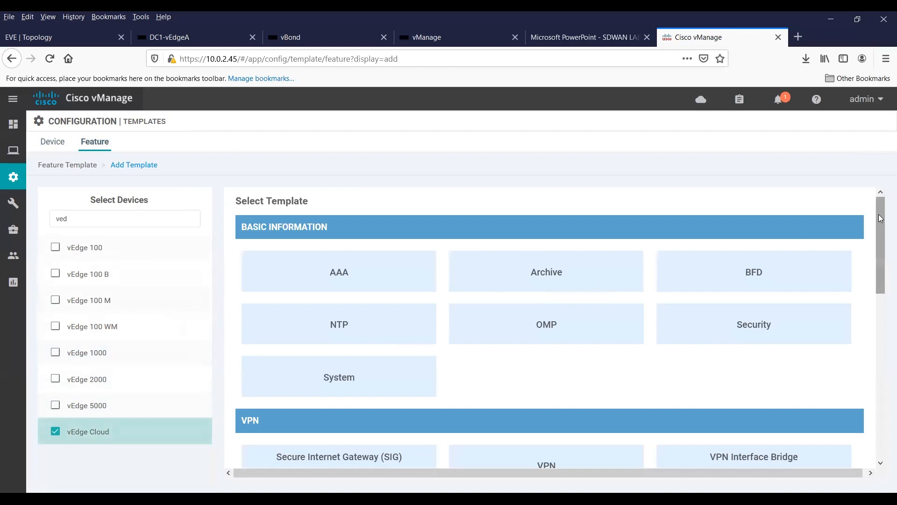
left_click_drag(881, 219, 884, 277)
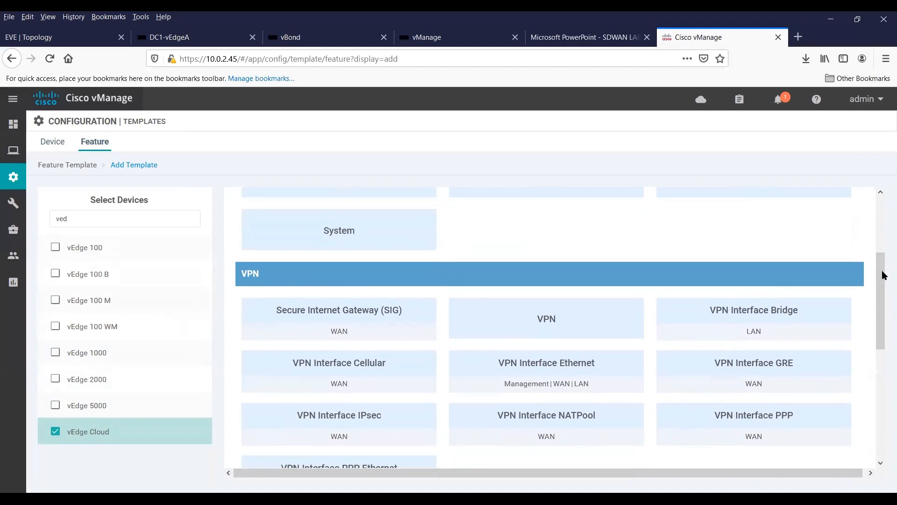
left_click(570, 373)
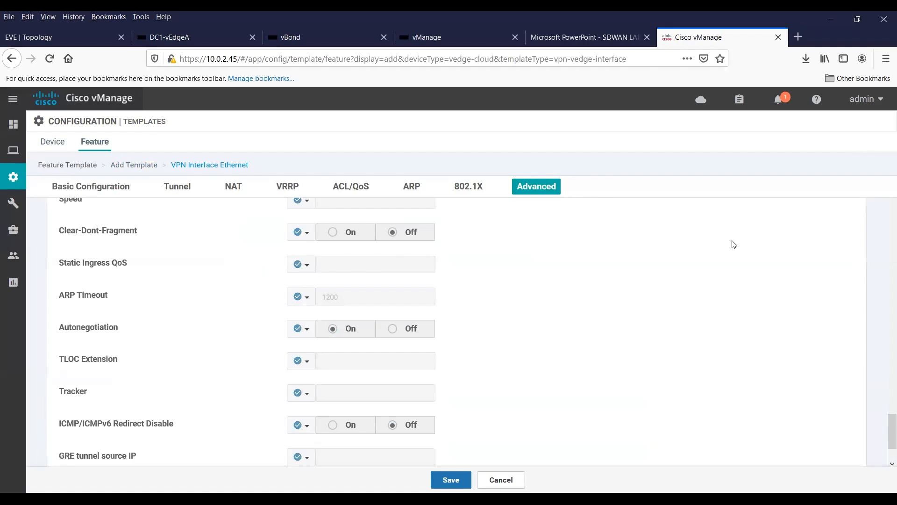
Step: Enter interface_ge0/0 as the name of the new VPN Interface Ethernet template
scroll(882, 411, "up", 20)
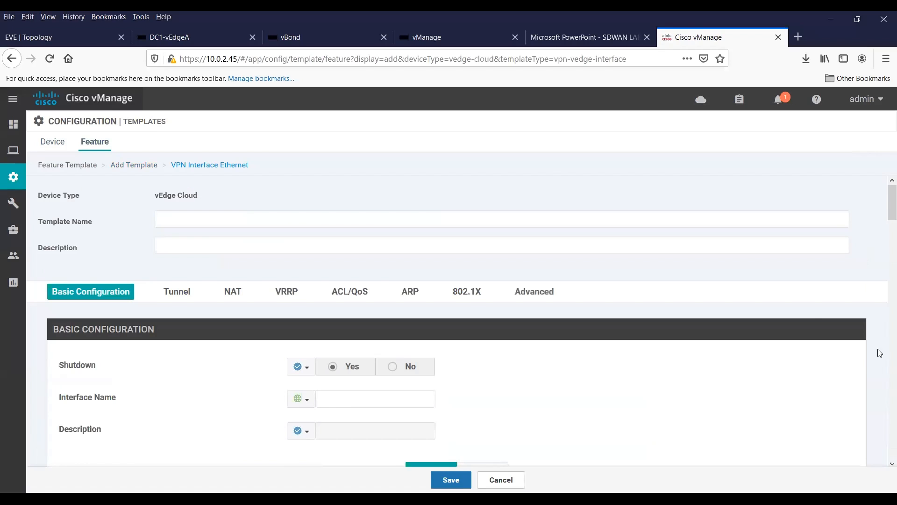
left_click(286, 217)
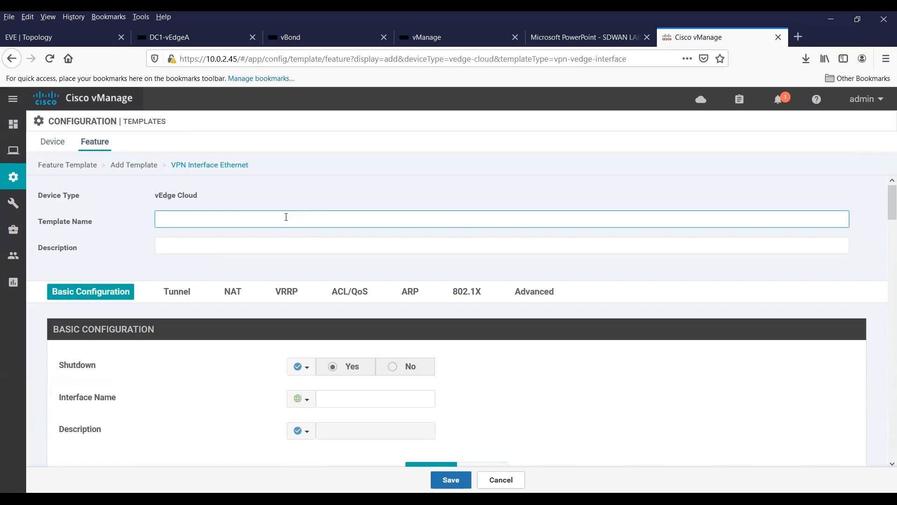
type("interface")
type("_ge0")
type("_0")
key("BackSpace")
key("BackSpace")
Step: Copy the template name into the template's description so it also reads interface_ge0/0
left_click(278, 247)
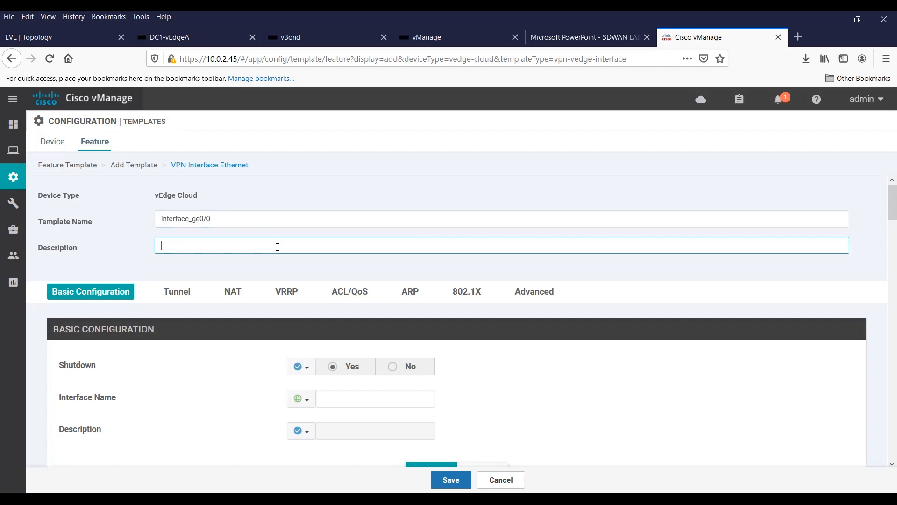
left_click_drag(214, 220, 157, 219)
left_click(220, 222)
key("ctrl+c")
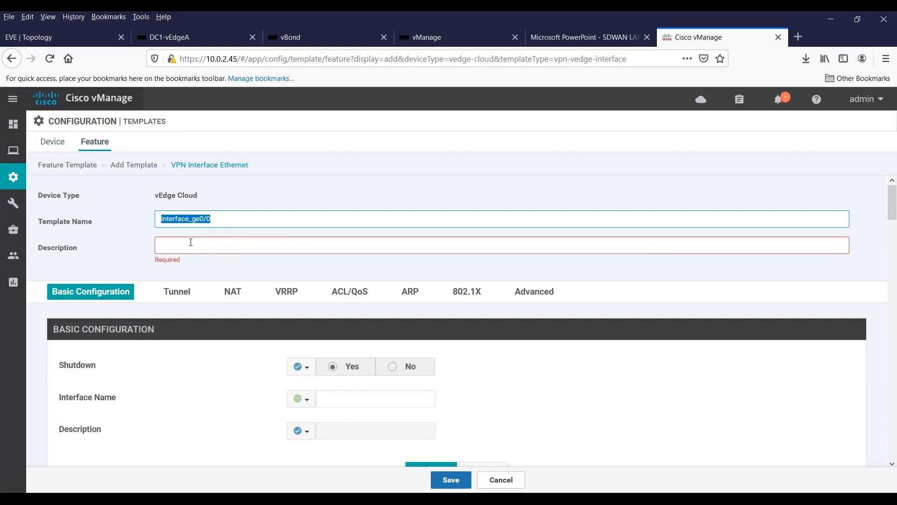
left_click(190, 244)
key("ctrl+v")
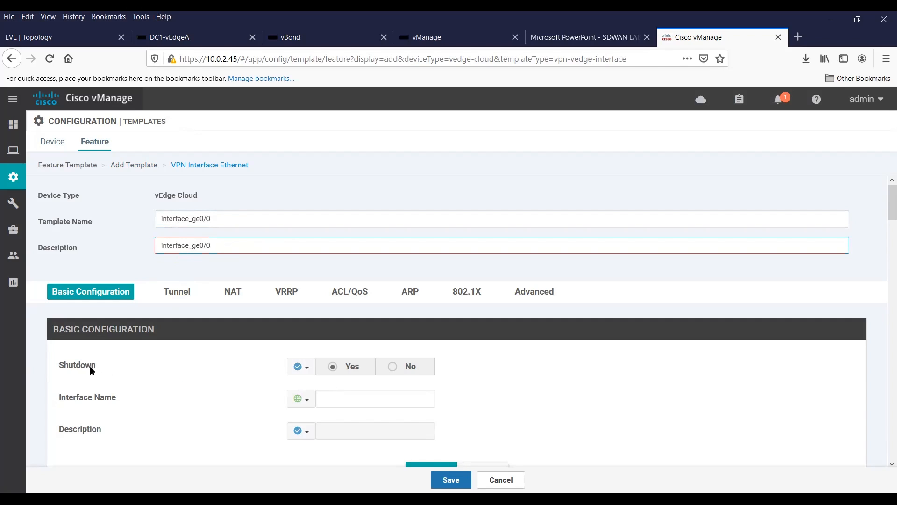
Step: Open the Shutdown setting's scope choices and check the interfaces in the DC1-vEdgeA console and the EVE topology
mouse_move(91, 371)
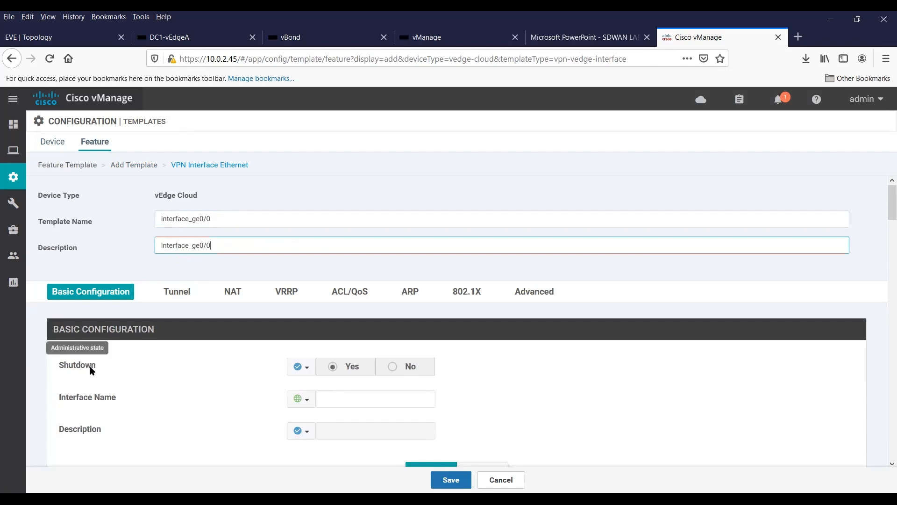
left_click(307, 373)
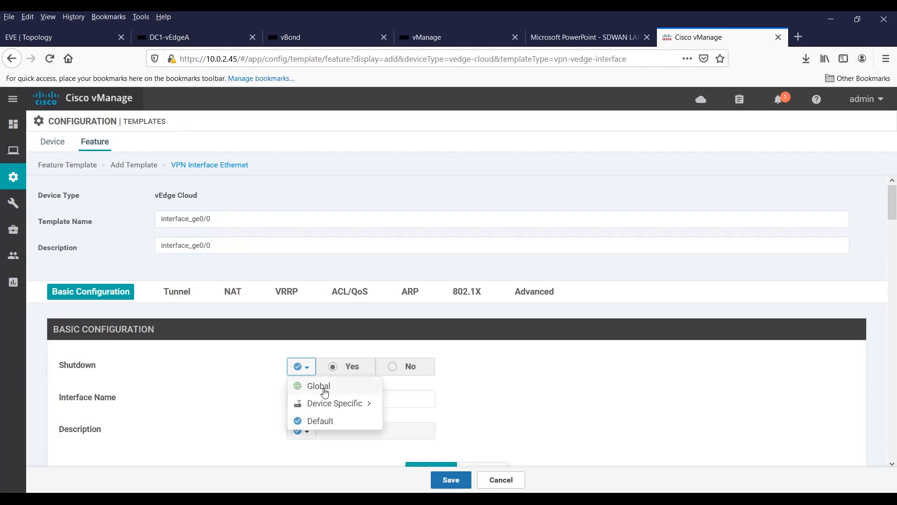
mouse_move(325, 404)
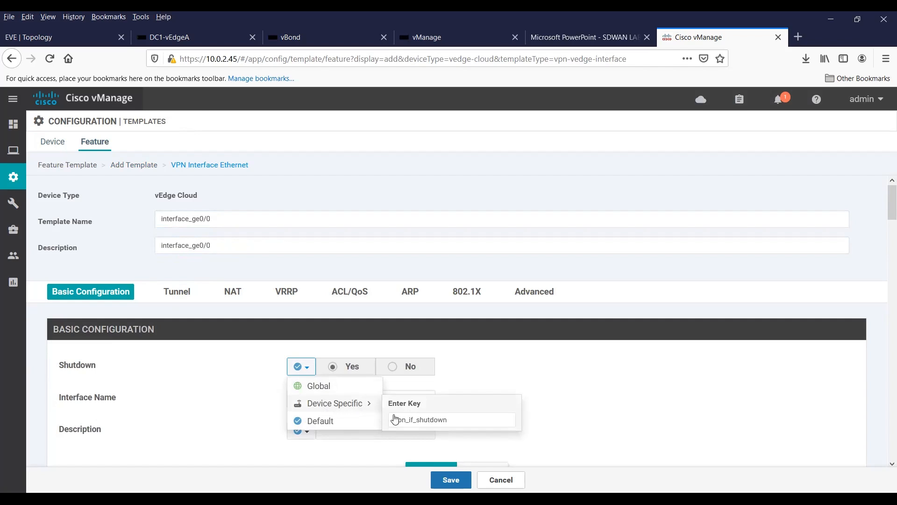
left_click(190, 37)
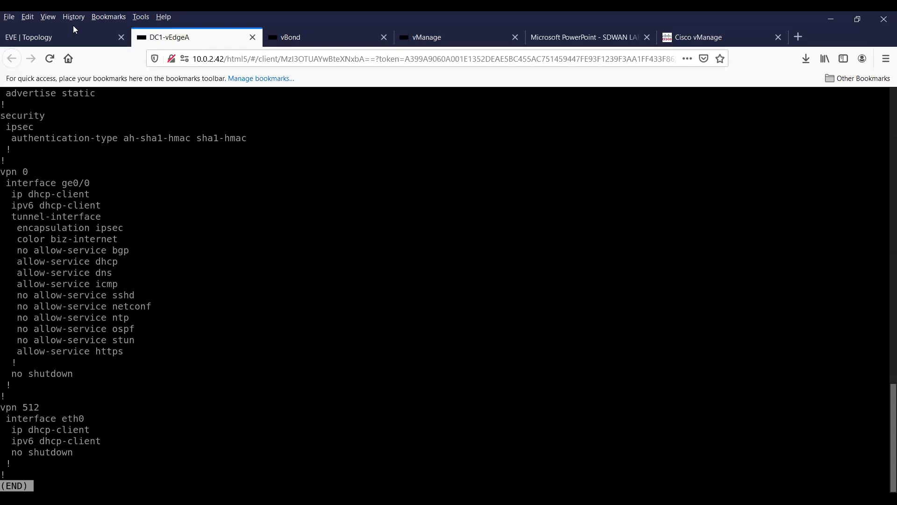
left_click(70, 40)
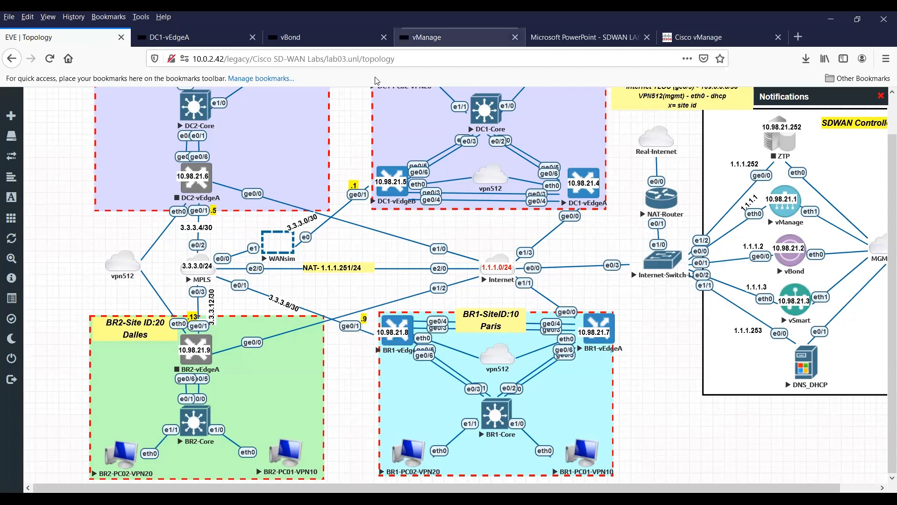
left_click(698, 38)
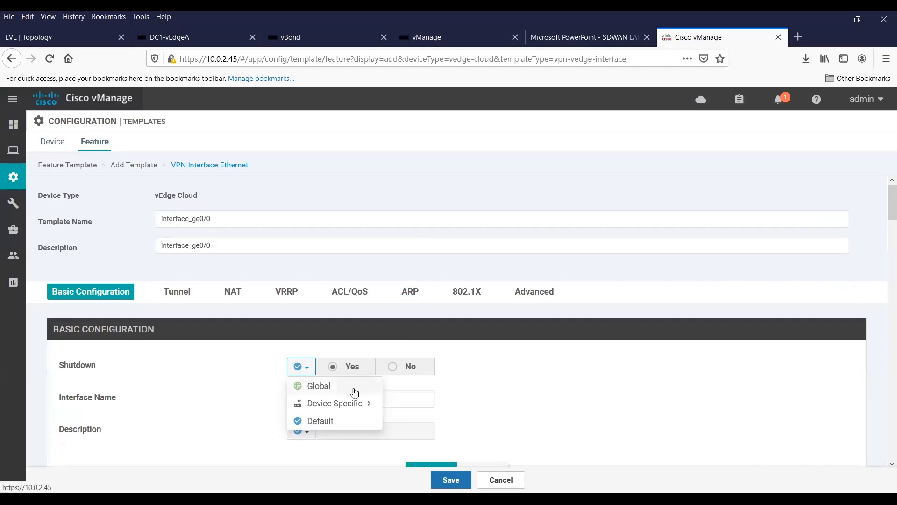
Step: Make the Shutdown setting device specific with the key vpn0_if_ge0_0_shutdown
mouse_move(330, 403)
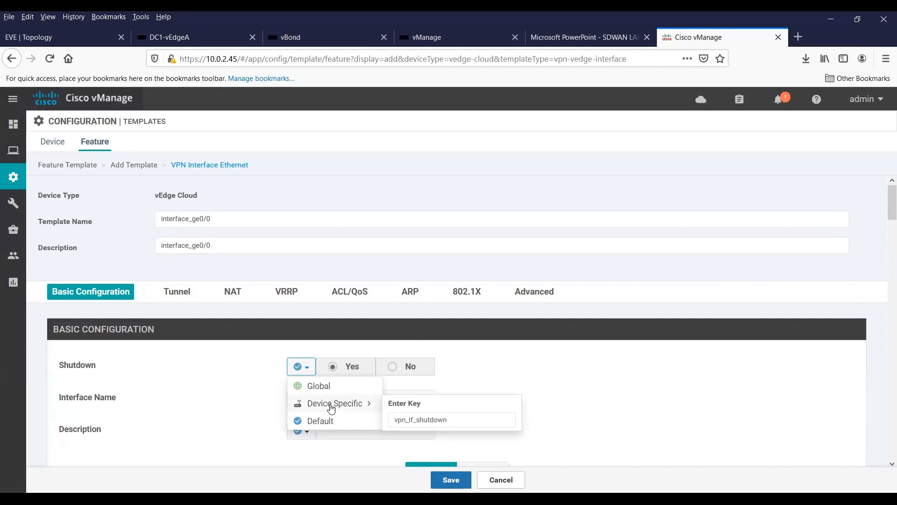
left_click(406, 420)
type("0")
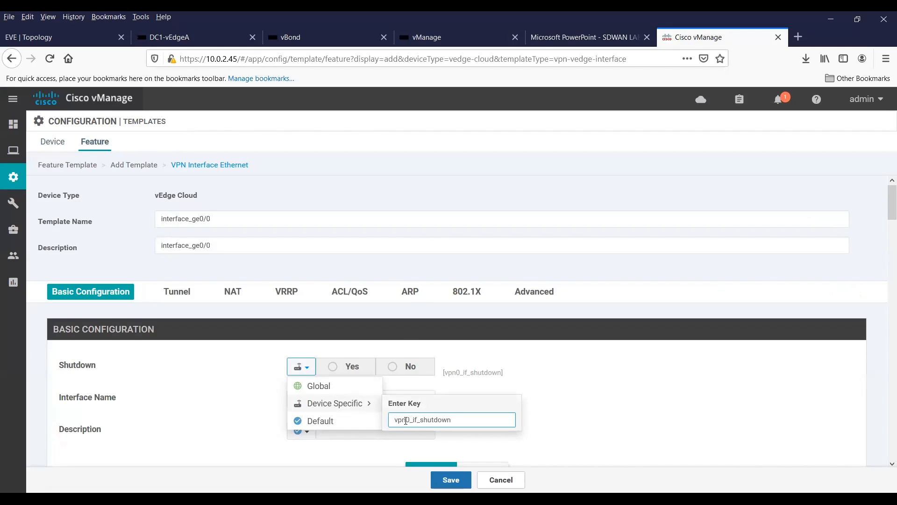
type("_if_ge0_0")
left_click(565, 403)
left_click(566, 400)
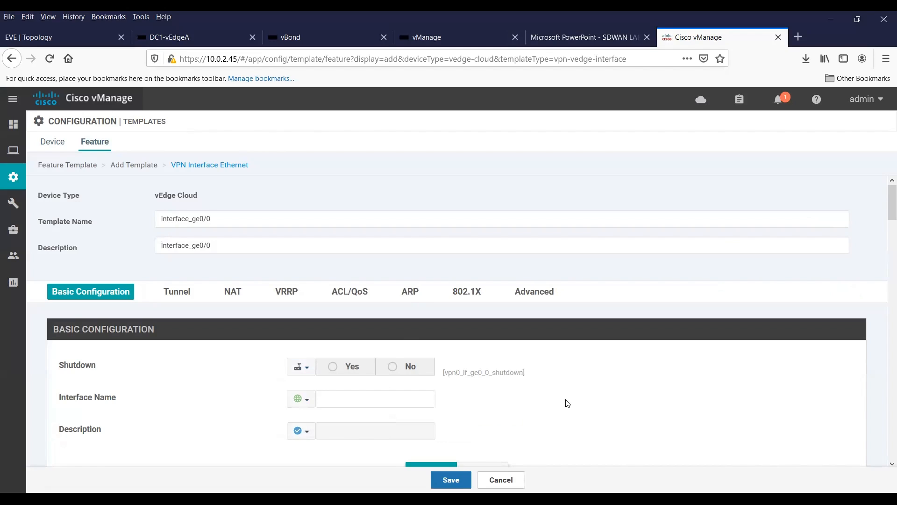
Step: Set the Interface Name in Basic Configuration to ge0/0
left_click_drag(885, 210, 884, 223)
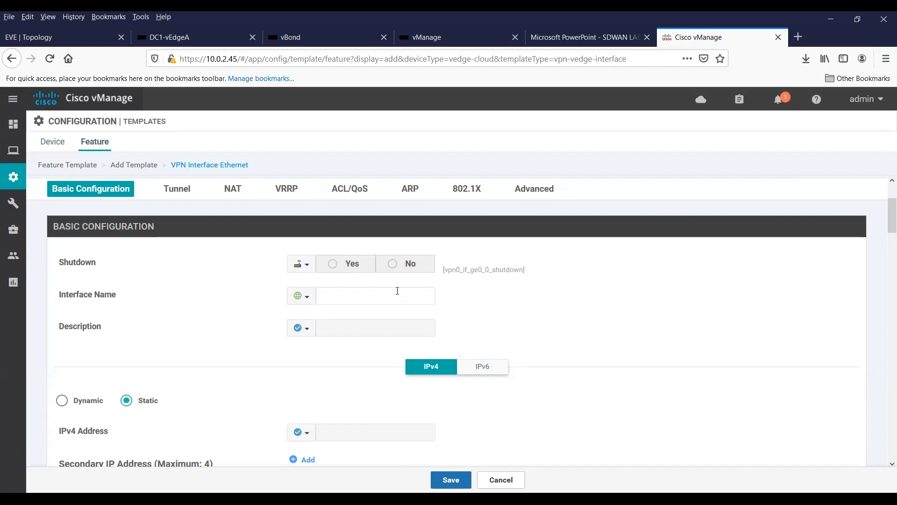
left_click(352, 295)
type("inter")
key("BackSpace")
key("BackSpace")
type("ge0/0")
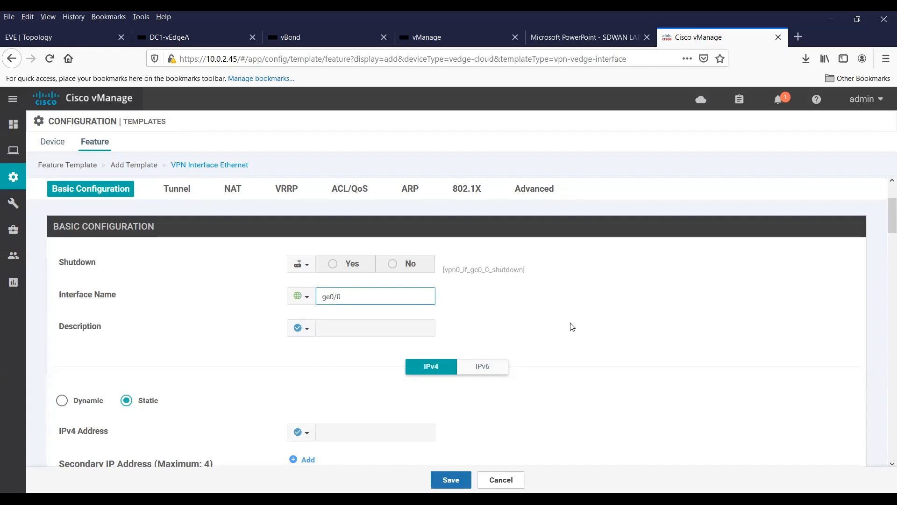
left_click(612, 321)
Step: Set the interface Description globally to ISP1 and switch the IPv4 addressing to Dynamic
left_click(305, 329)
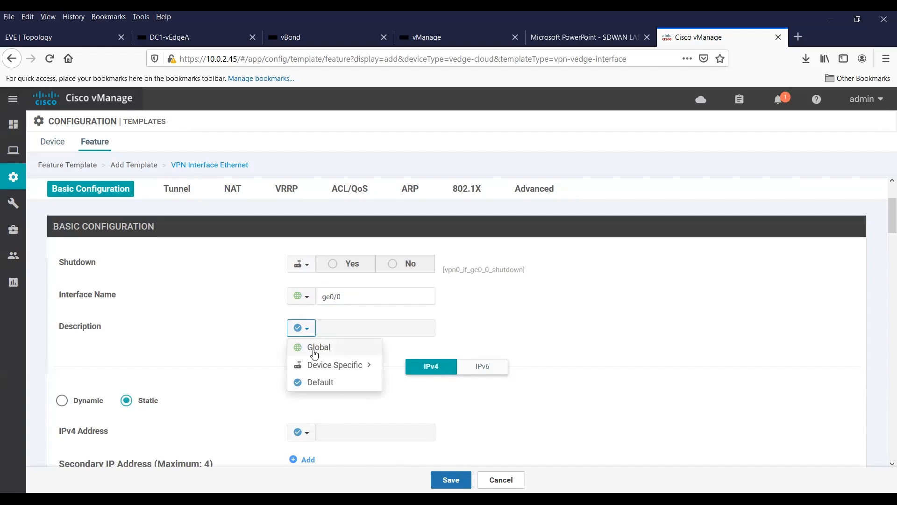
left_click(314, 352)
left_click(343, 329)
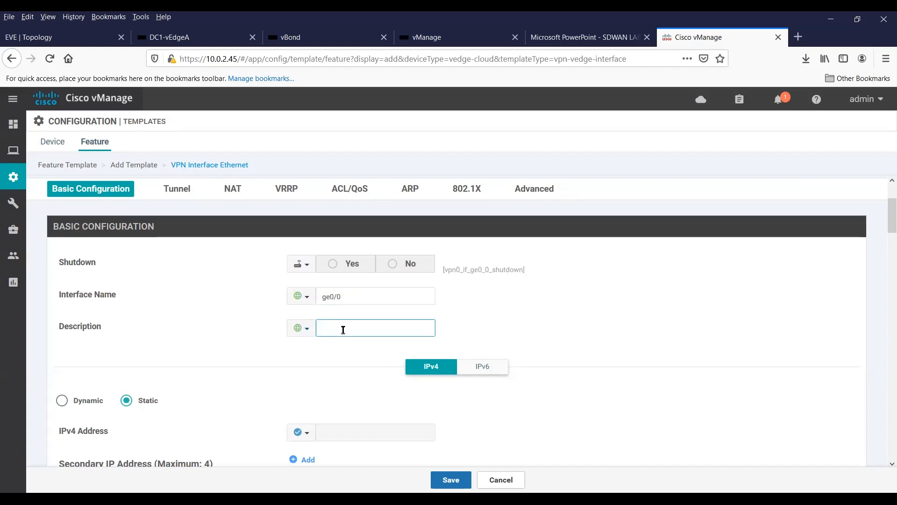
type("ISP1")
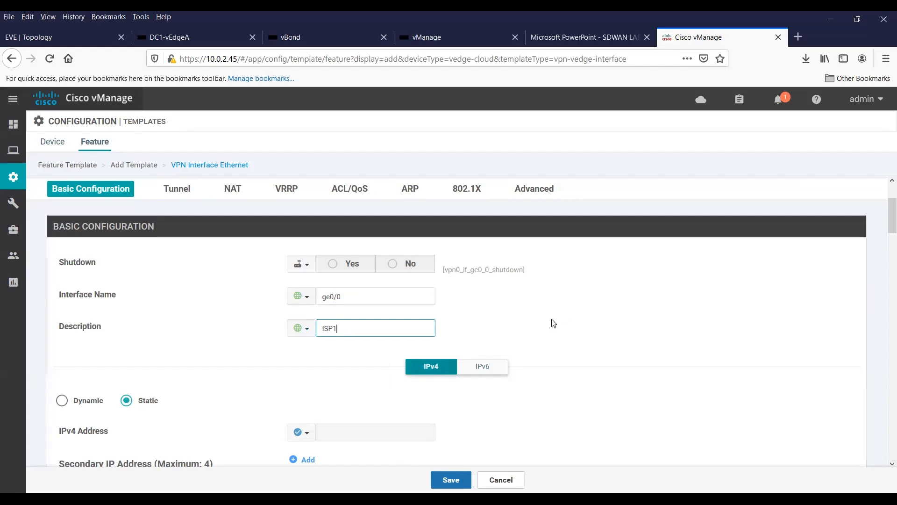
scroll(883, 228, "down", 3)
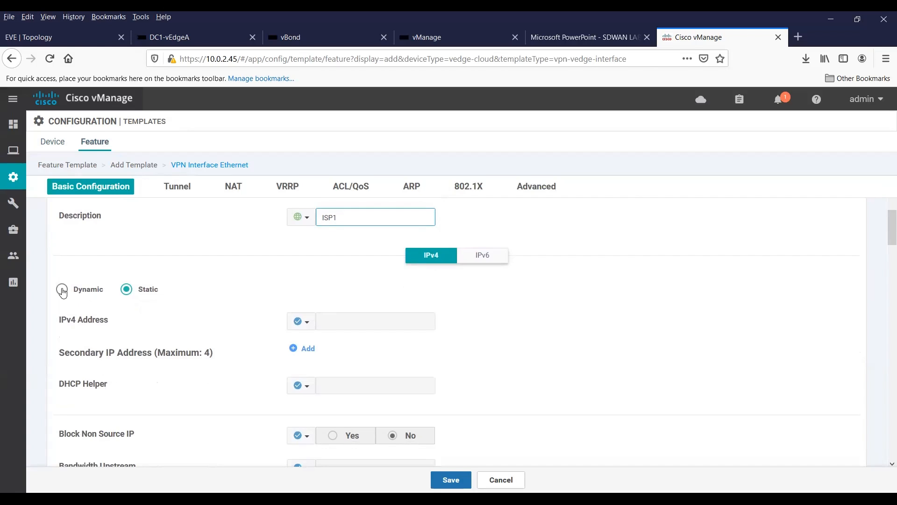
left_click(62, 290)
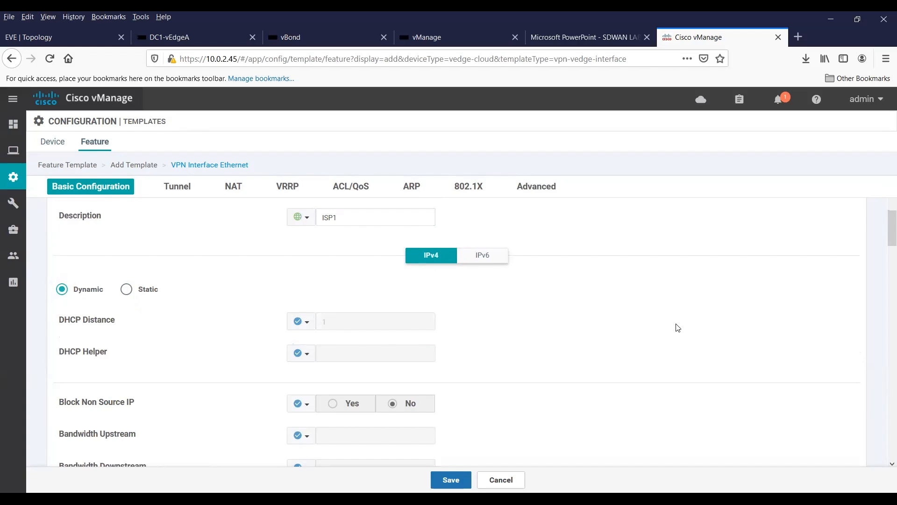
Step: Turn the Tunnel Interface on as a global setting and check the tunnel configuration in the DC1-vEdgeA console
scroll(884, 244, "down", 1)
left_click_drag(885, 244, 885, 265)
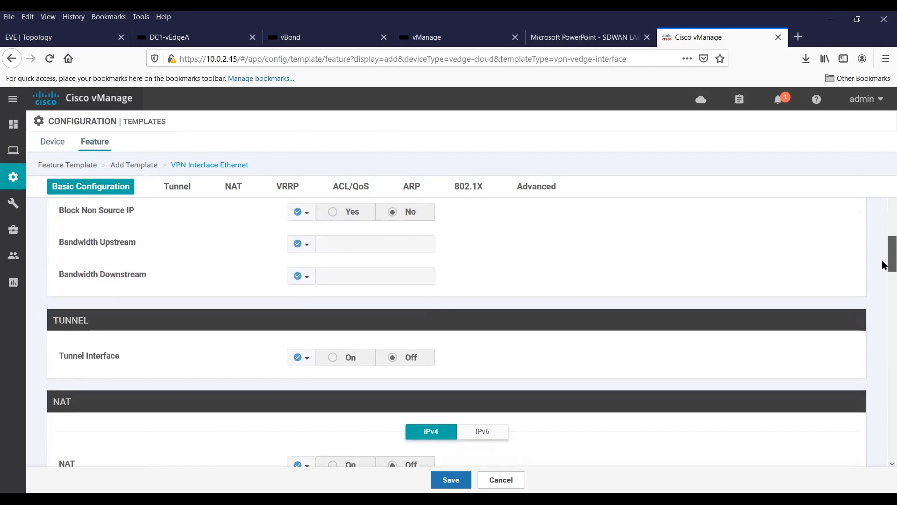
left_click(306, 358)
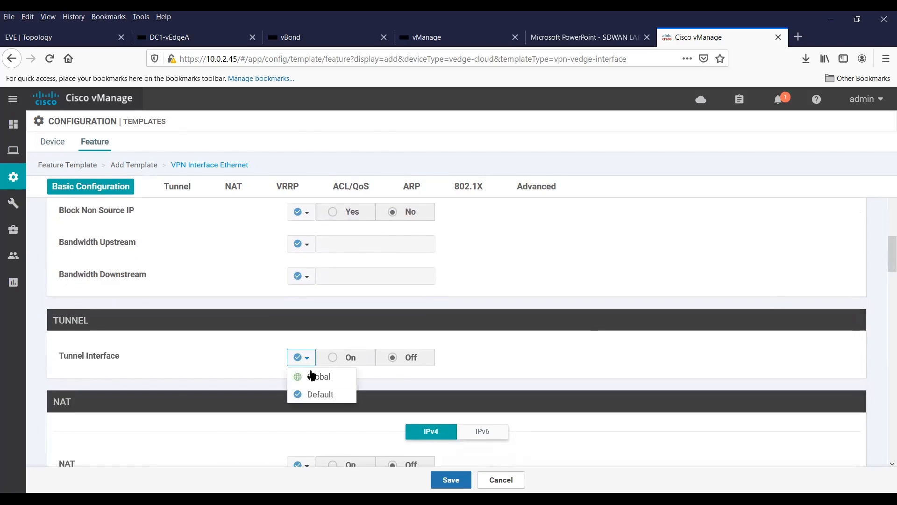
left_click(314, 376)
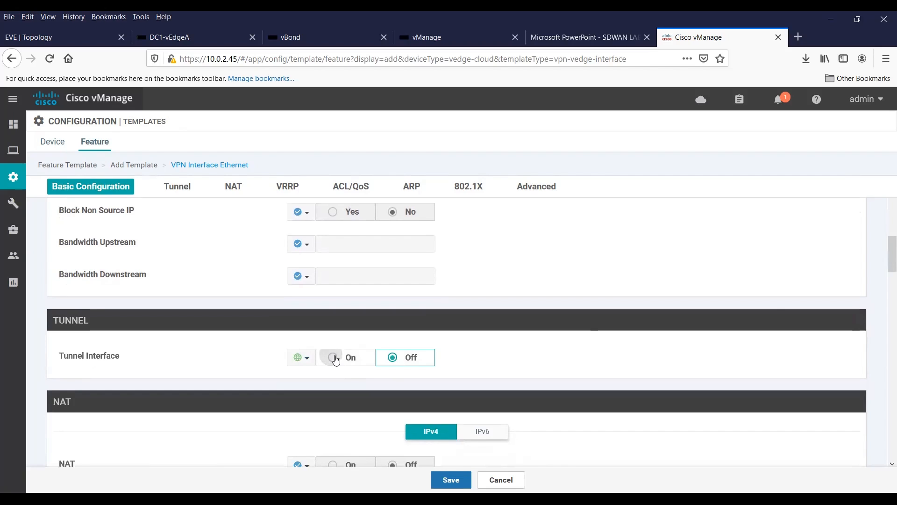
left_click(335, 358)
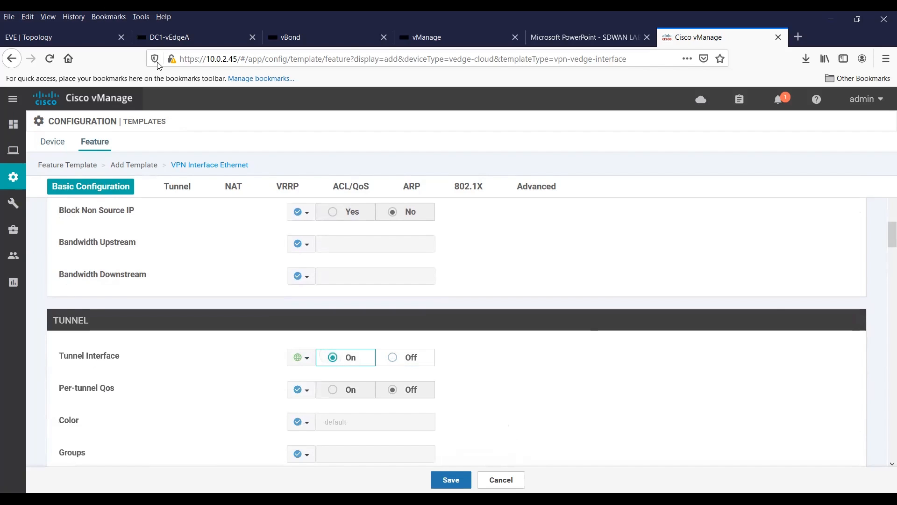
left_click(186, 42)
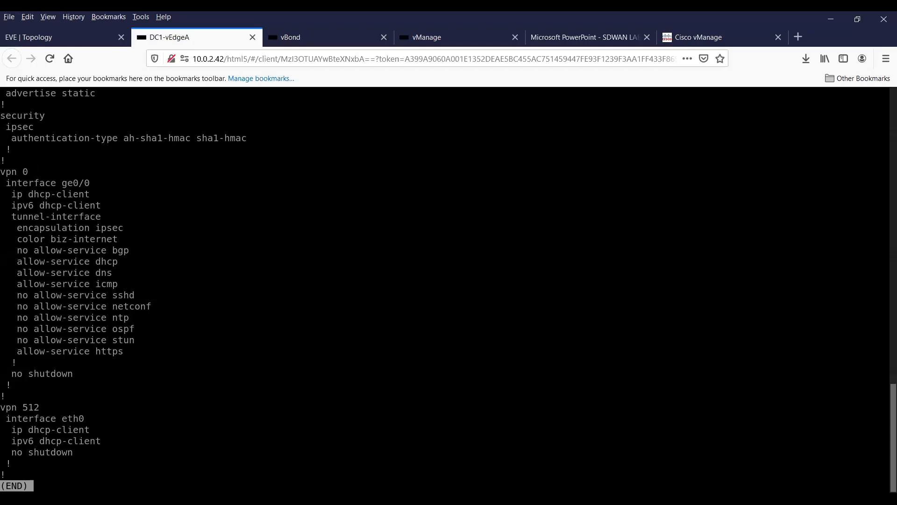
left_click(685, 36)
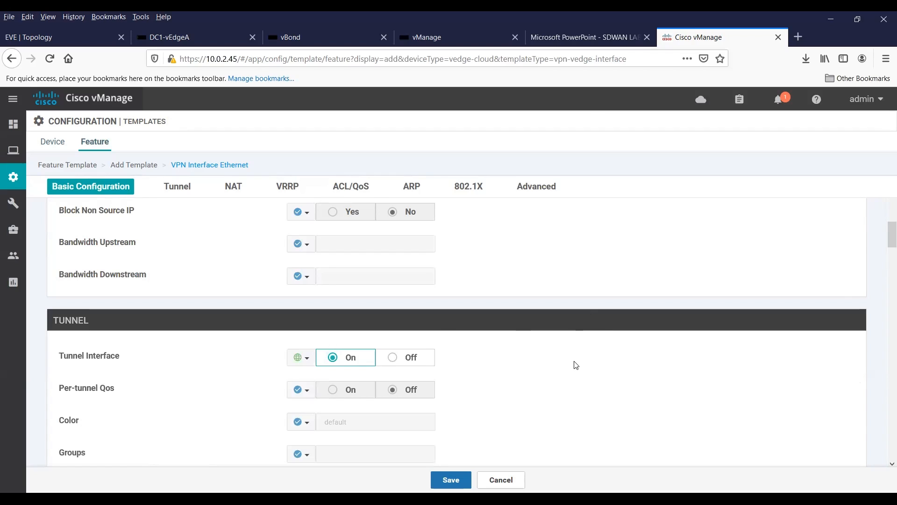
Step: Make the tunnel Color device specific with the key vpn0_if_ge0_0_tunnel_color
scroll(883, 234, "down", 3)
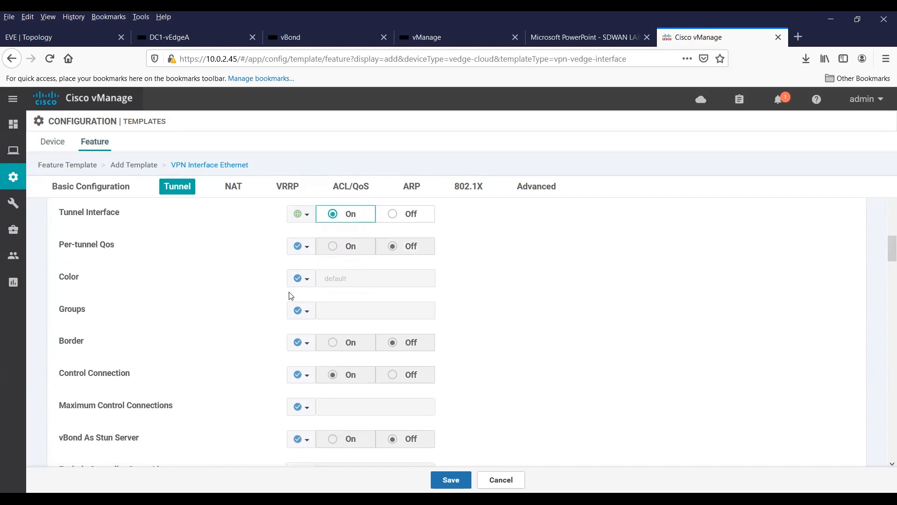
left_click(307, 279)
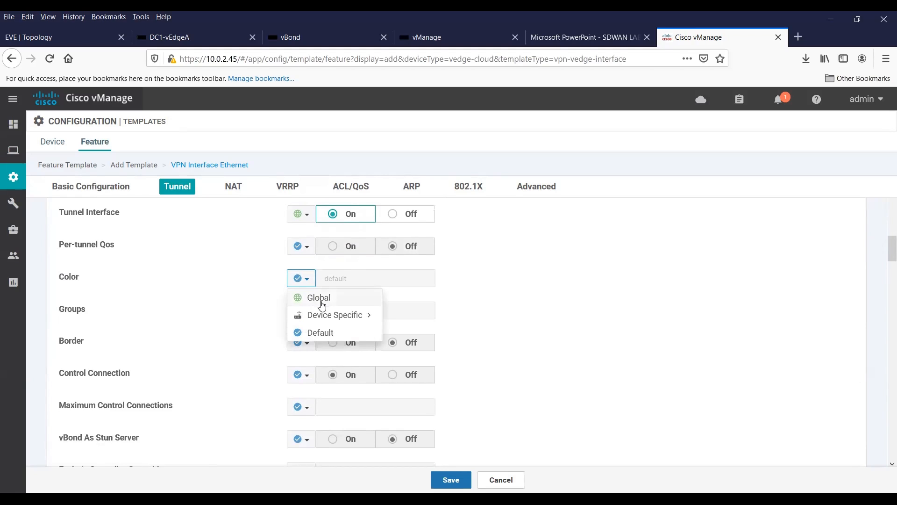
left_click(327, 318)
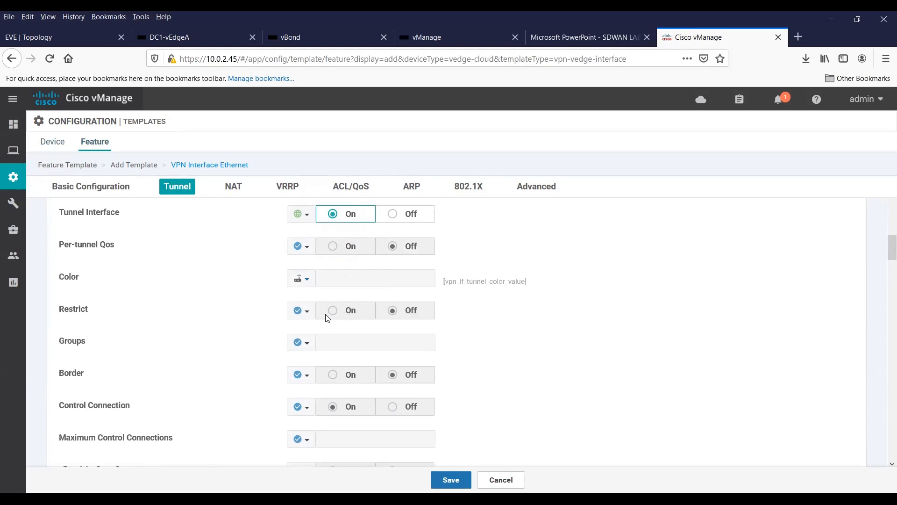
left_click(309, 283)
mouse_move(315, 316)
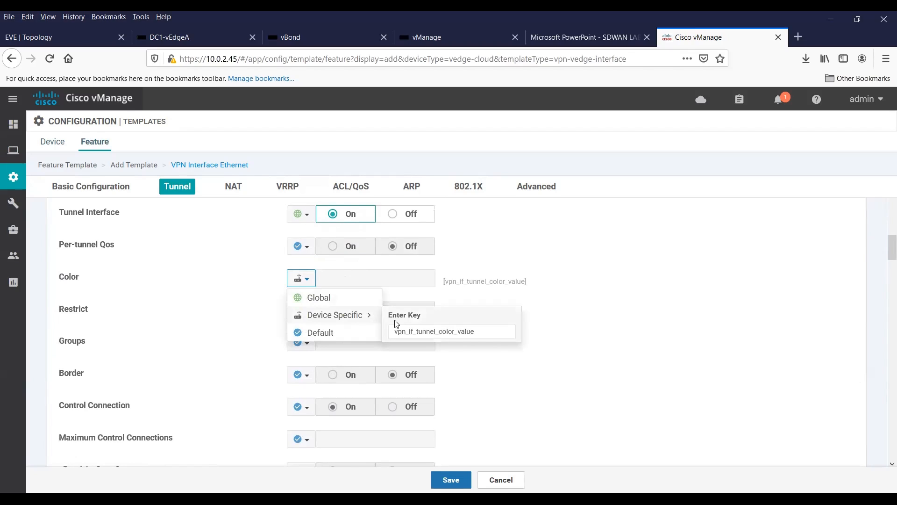
left_click(407, 331)
type("0")
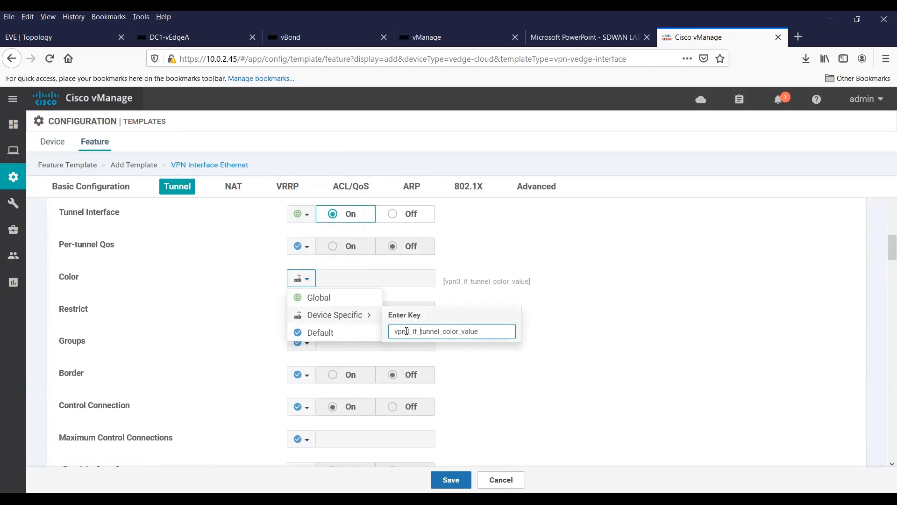
key("Right")
key("Right")
key("Right")
key("Right")
type("ge0_")
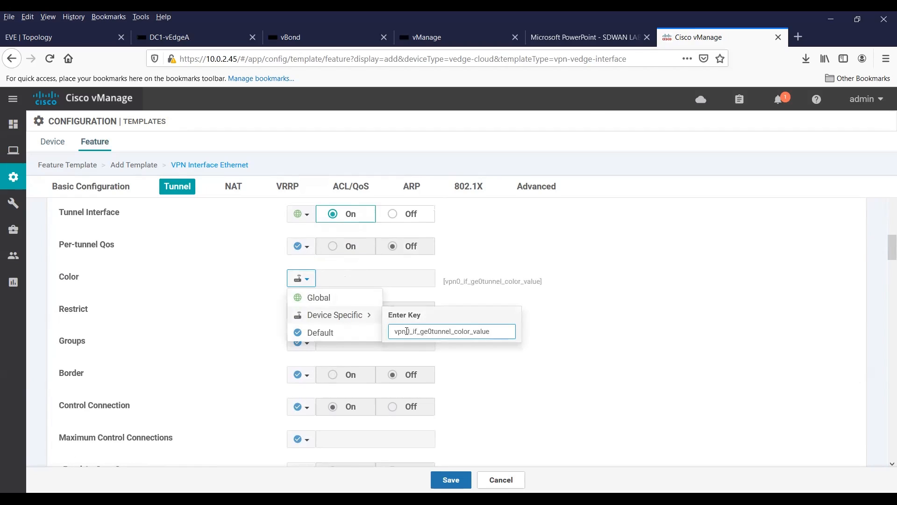
type("0")
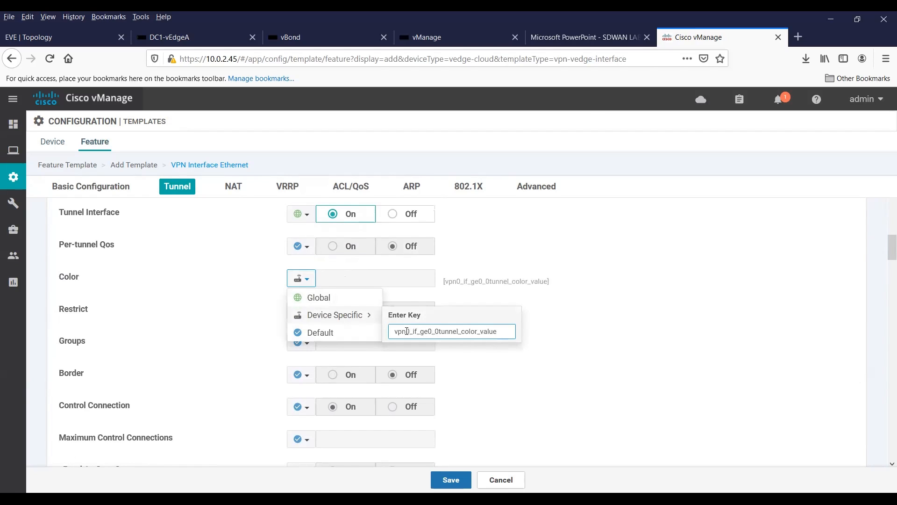
type("_")
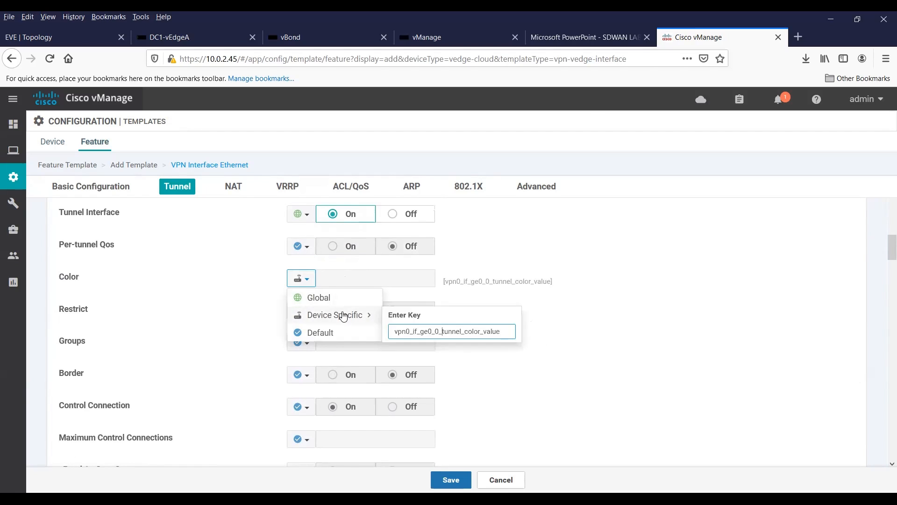
key("BackSpace")
key("BackSpace")
key("BackSpace")
key("BackSpace")
key("BackSpace")
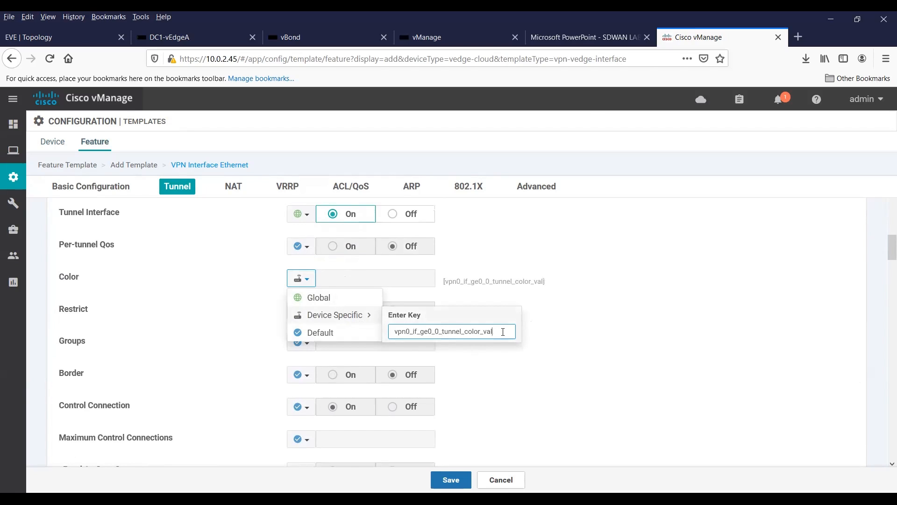
left_click(611, 332)
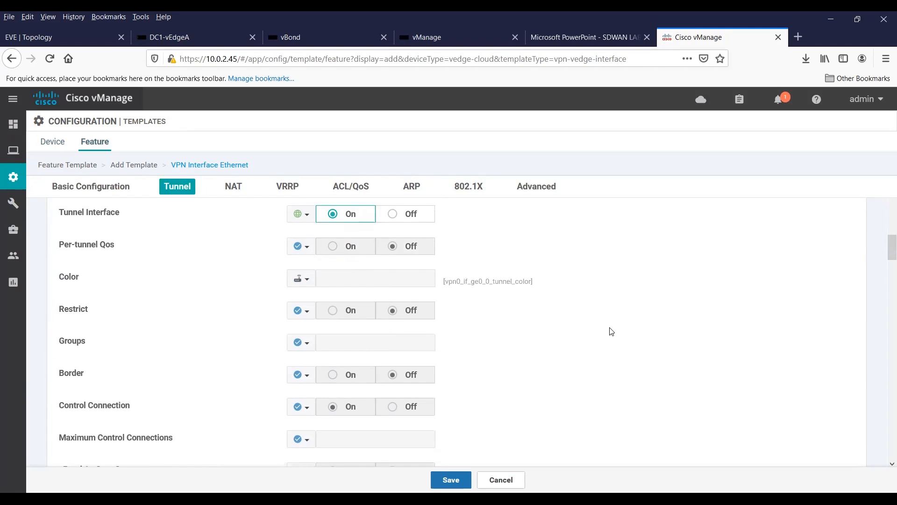
Step: Check the EVE topology, then return to the vManage template and turn on All under Allow Service as a global setting
left_click(81, 44)
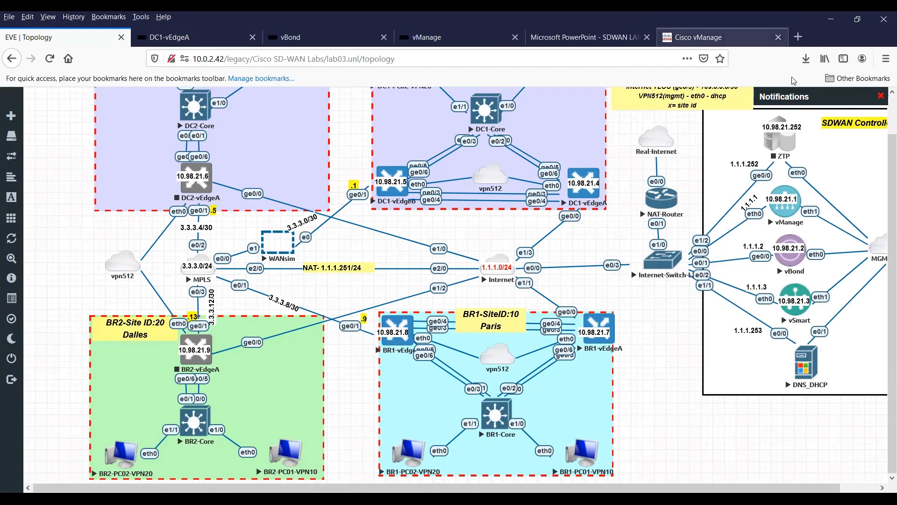
left_click(743, 38)
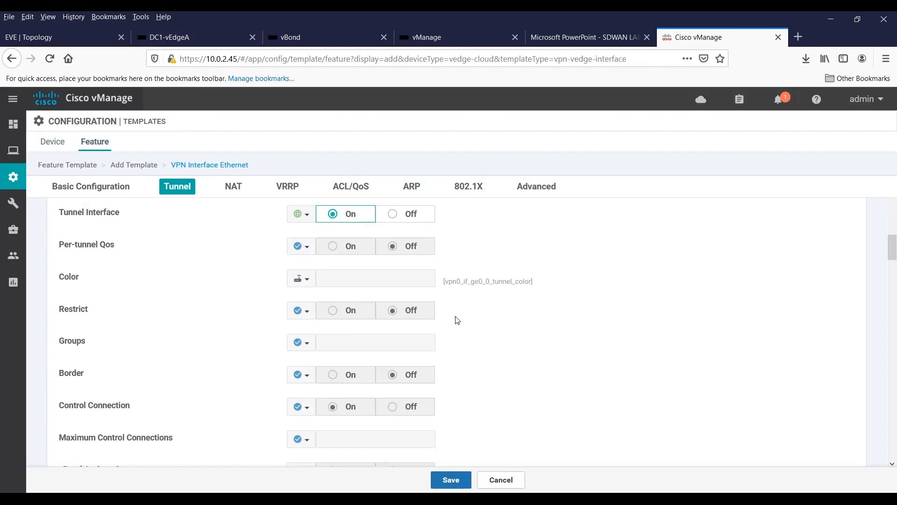
left_click_drag(887, 251, 884, 286)
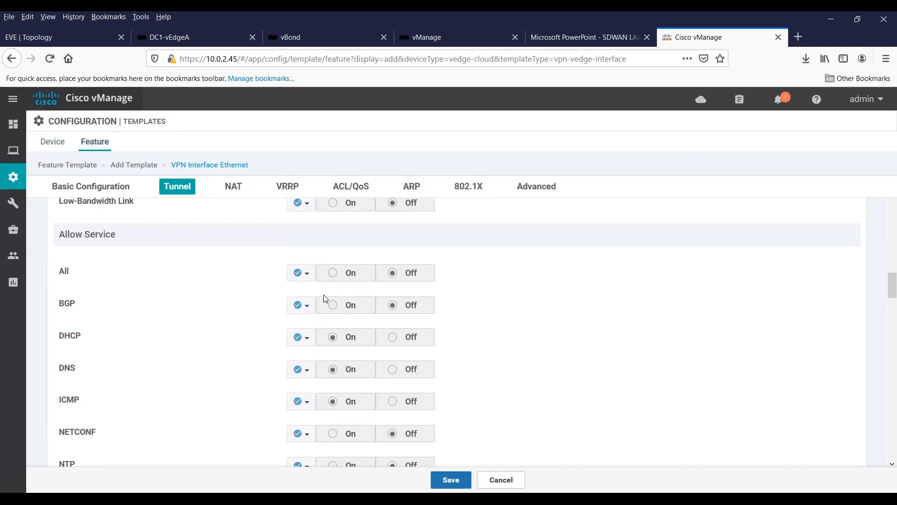
left_click(307, 277)
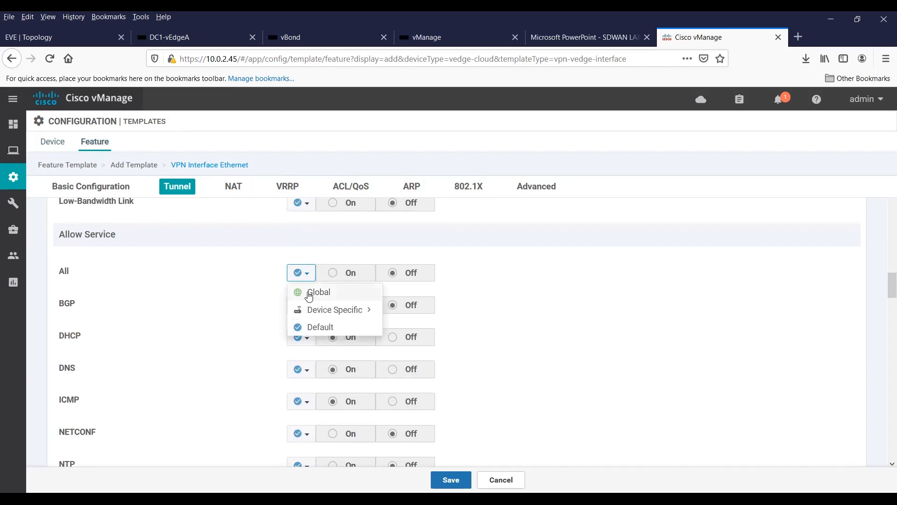
left_click(302, 291)
left_click(334, 275)
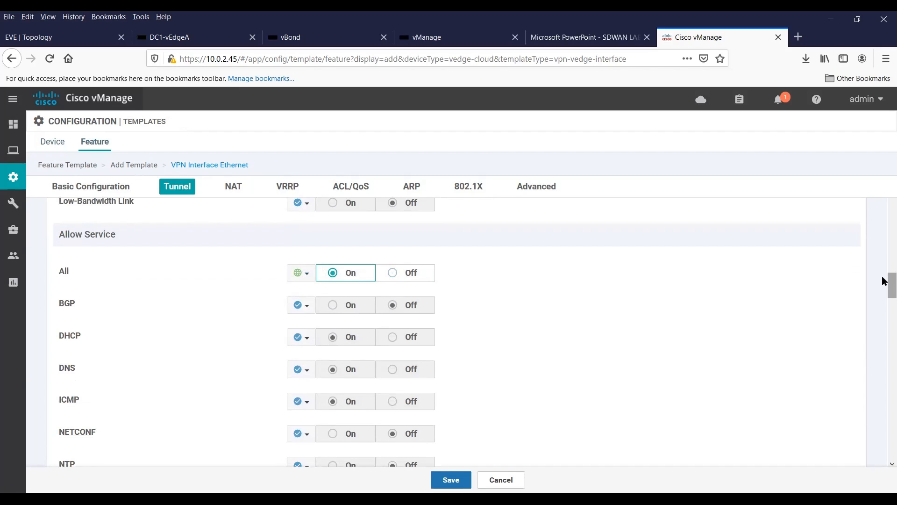
Step: Compare the tunnel's Allow Service list with the allow-service lines in the DC1-vEdgeA console
scroll(882, 277, "down", 3)
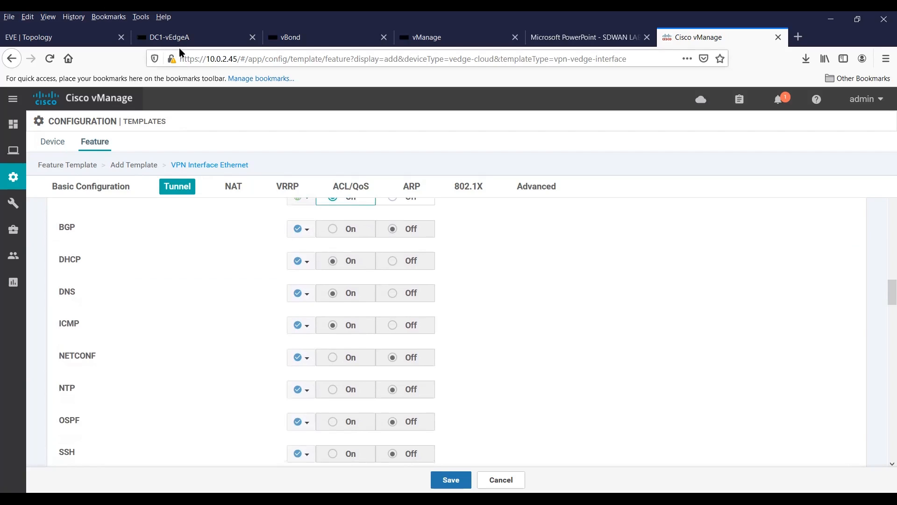
left_click(168, 38)
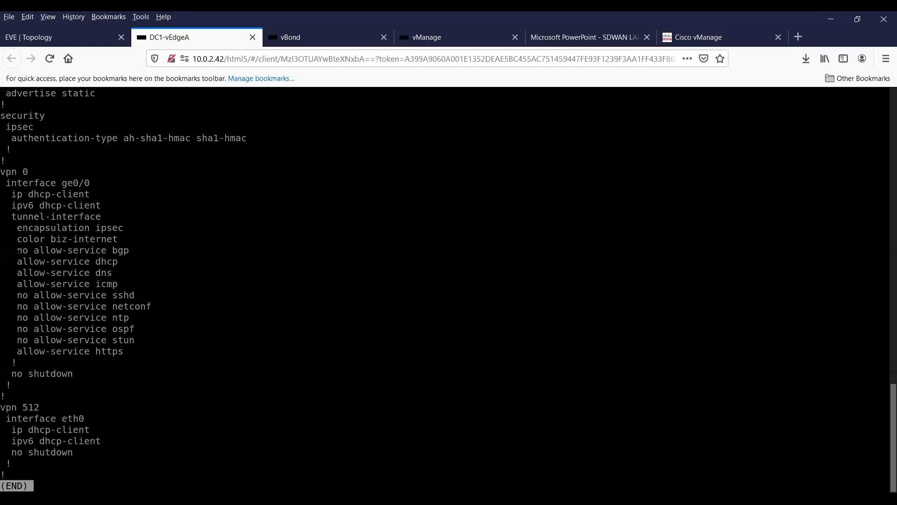
left_click_drag(28, 261, 129, 351)
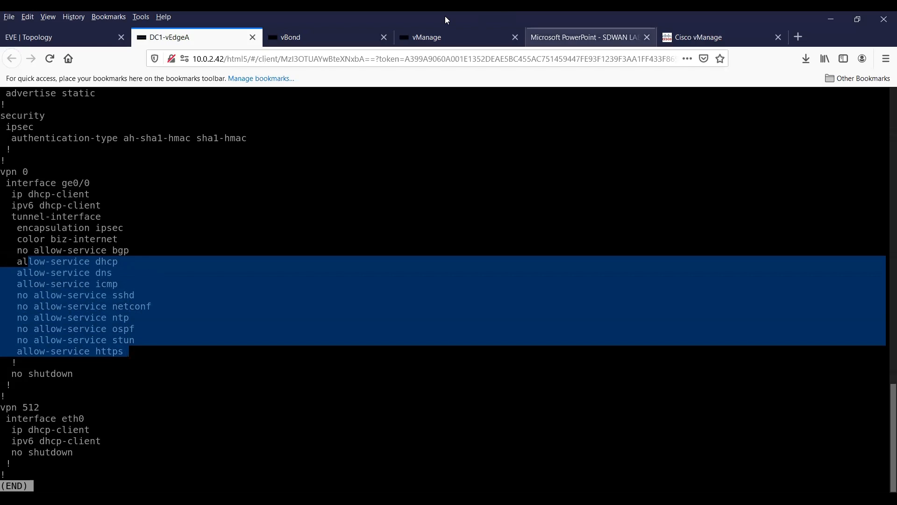
left_click(699, 37)
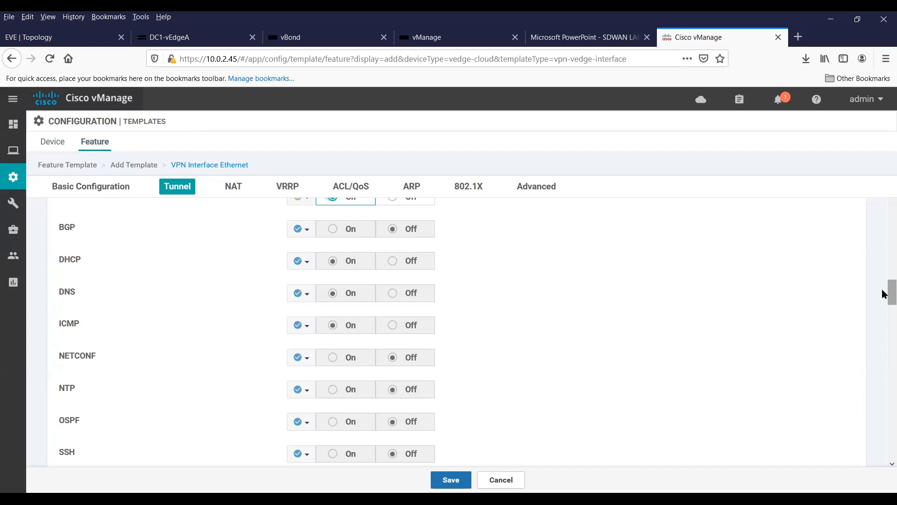
Step: Expand the tunnel's Advanced Options and make IPsec Preference device specific with the key vpn0_if_ge0_0_tunnel_ipsec_preference
left_click_drag(881, 289, 881, 307)
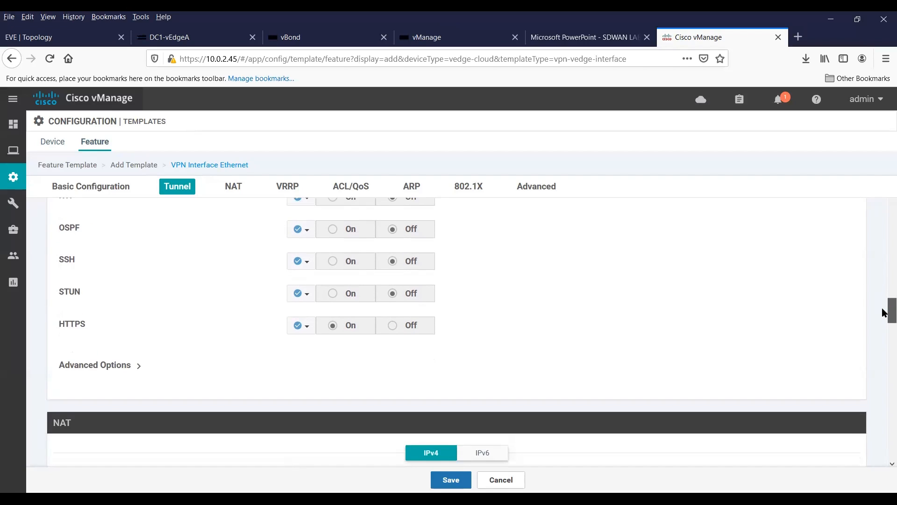
left_click(116, 367)
scroll(257, 363, "down", 8)
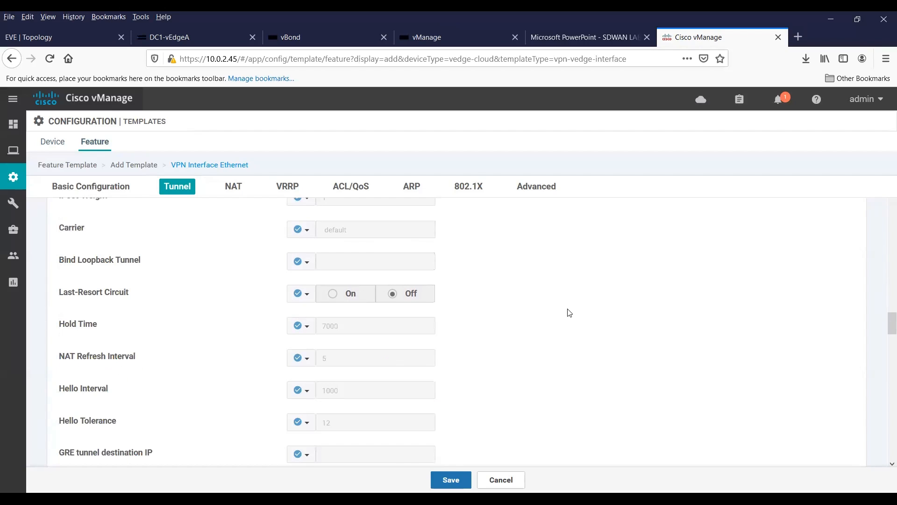
left_click_drag(883, 328, 883, 314)
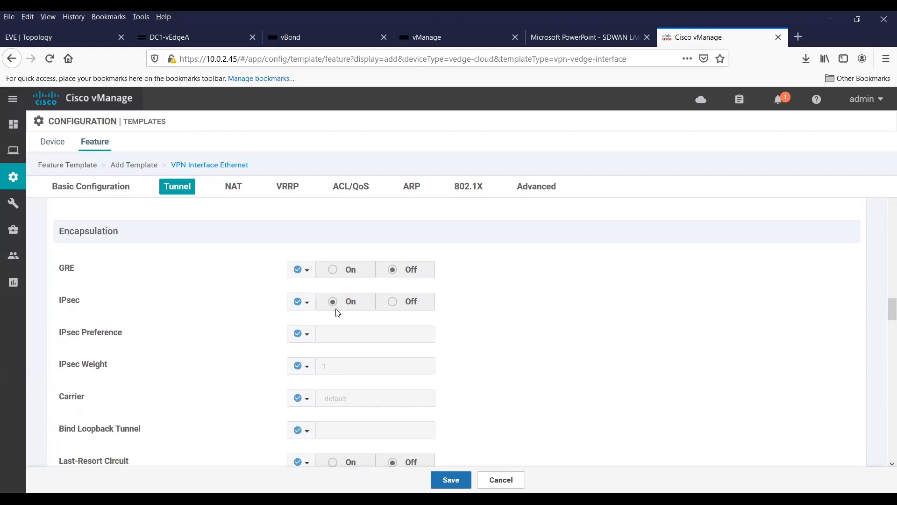
left_click(308, 335)
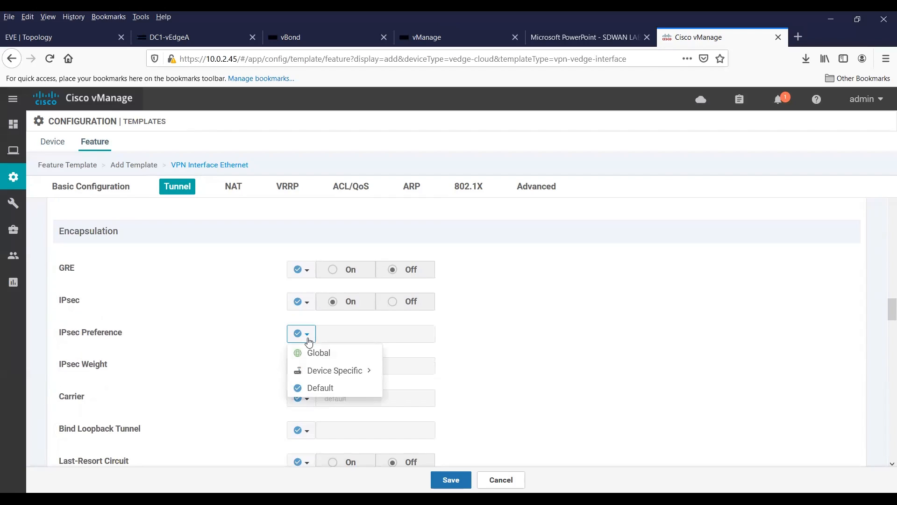
mouse_move(322, 374)
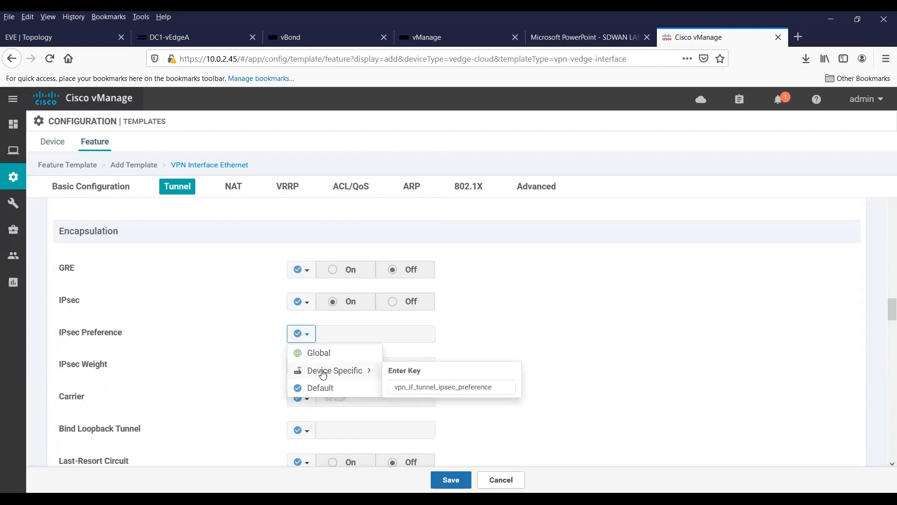
left_click(404, 387)
type("0")
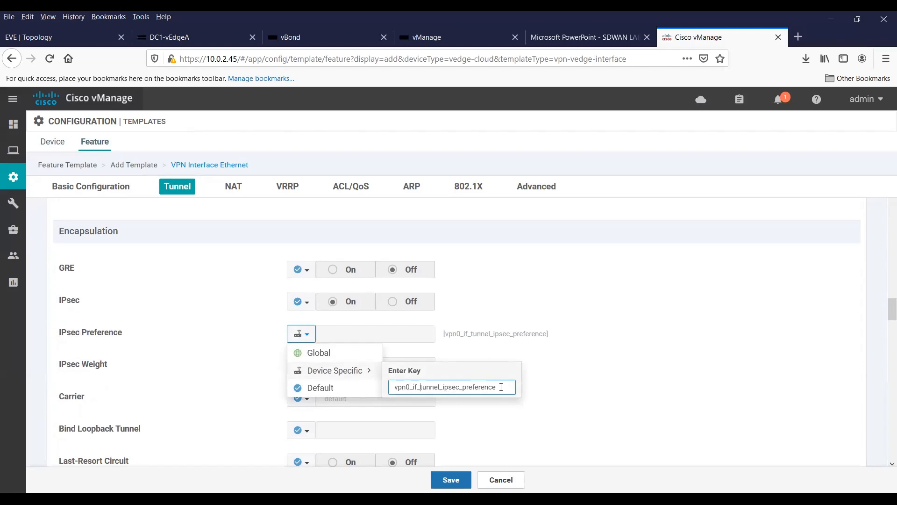
type("G")
key("BackSpace")
type("ge")
type("0_0")
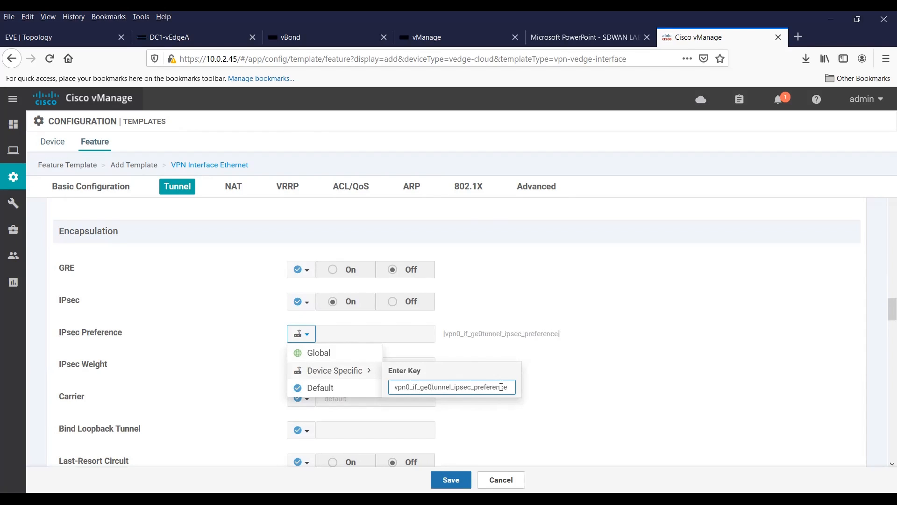
type("_")
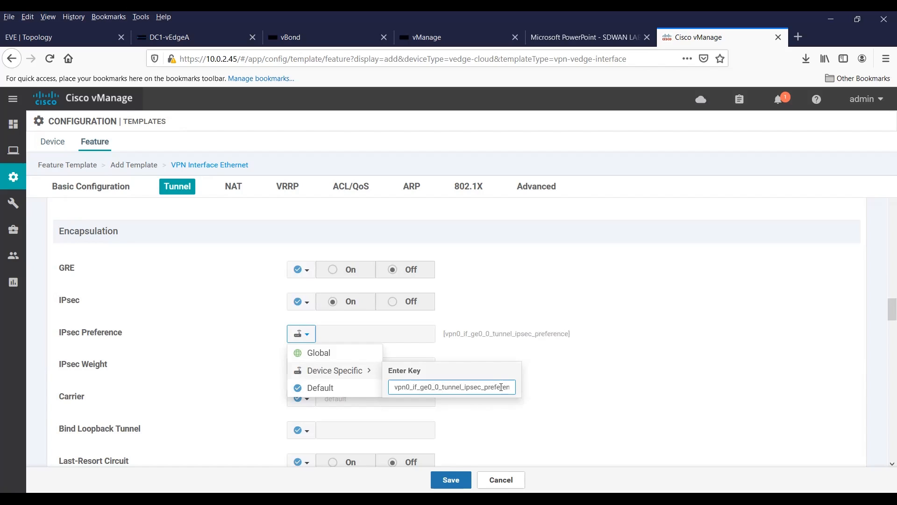
left_click(586, 391)
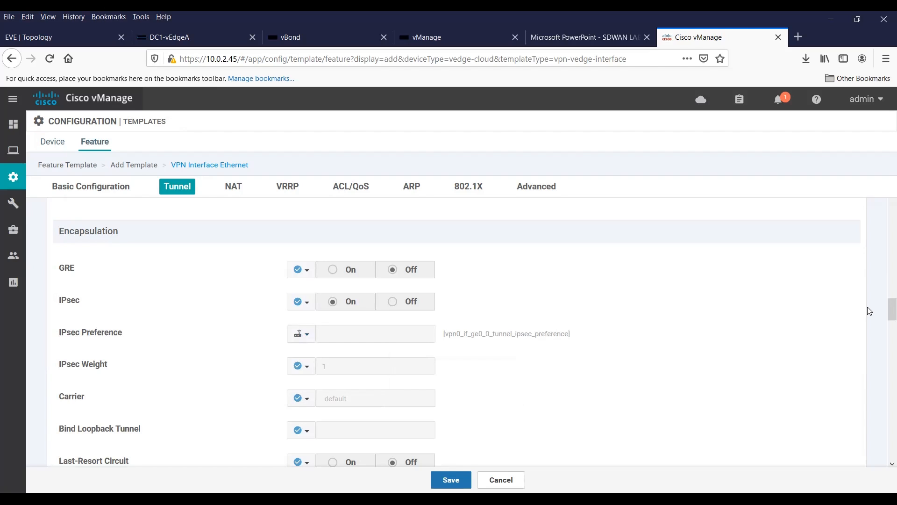
Step: Turn NAT on for IPv4 as a global setting and check the SDWAN LAB topology PDF before returning to the template
left_click_drag(885, 310, 884, 346)
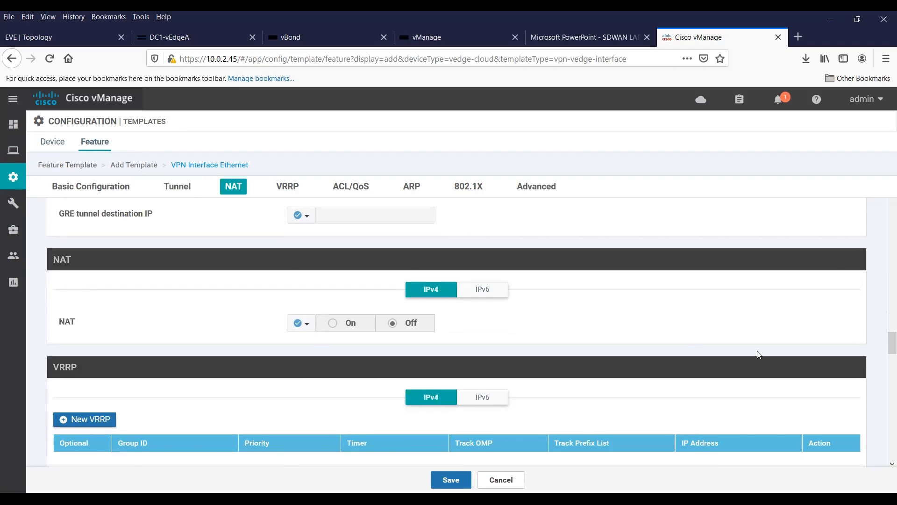
left_click(305, 325)
left_click(316, 347)
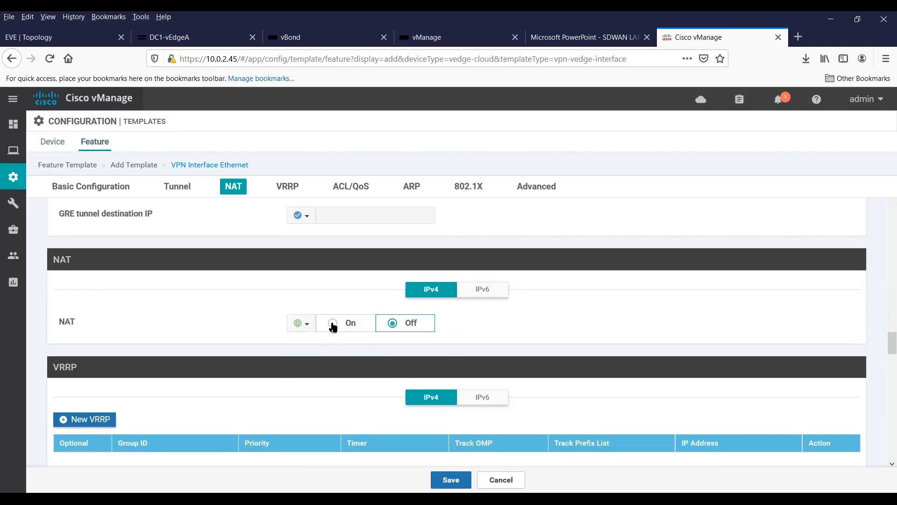
left_click(333, 324)
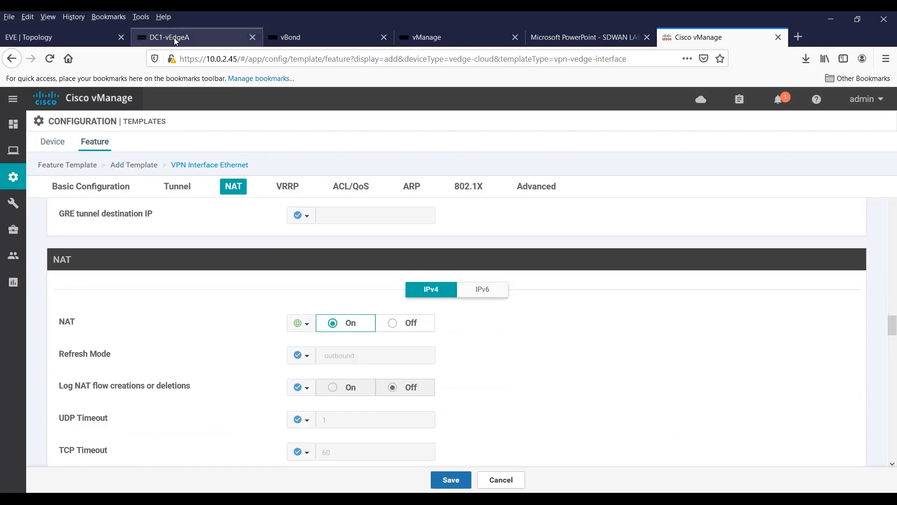
left_click(584, 37)
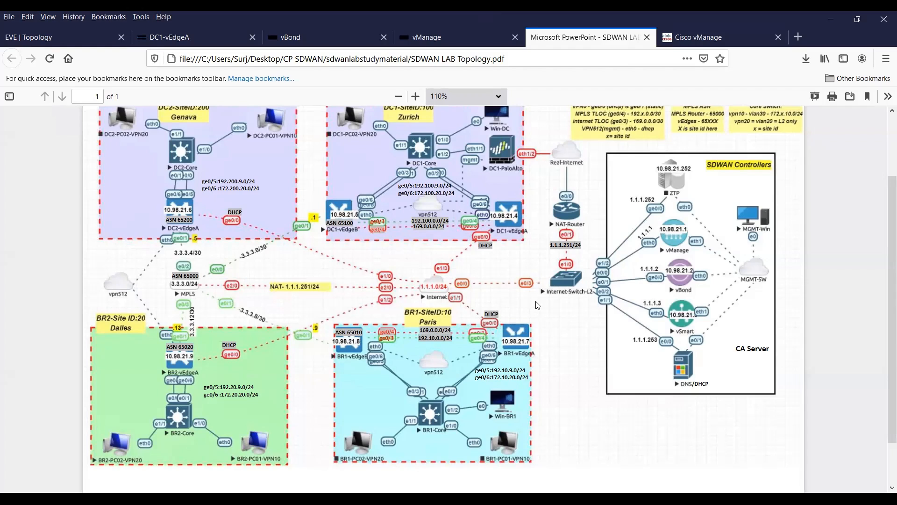
key("ctrl+Tab")
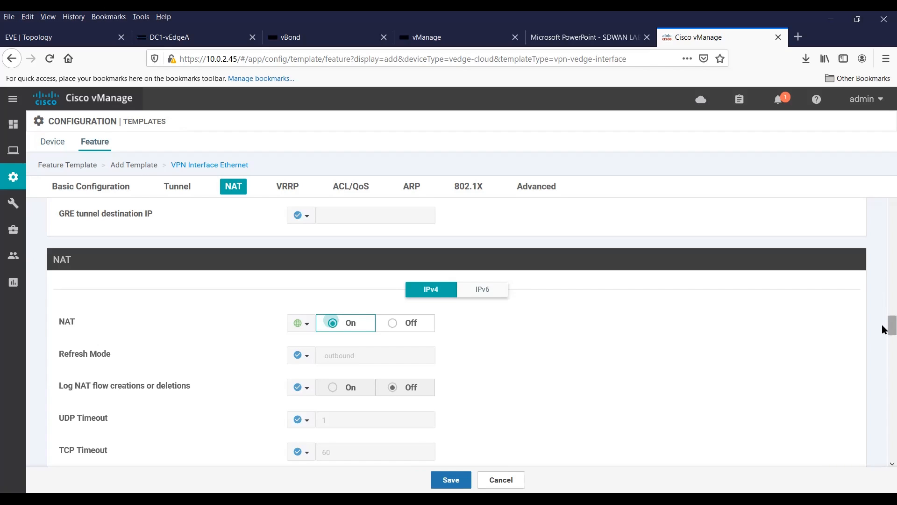
Step: Turn on Respond To Ping in the NAT section as a global setting
scroll(884, 327, "down", 3)
scroll(884, 337, "down", 2)
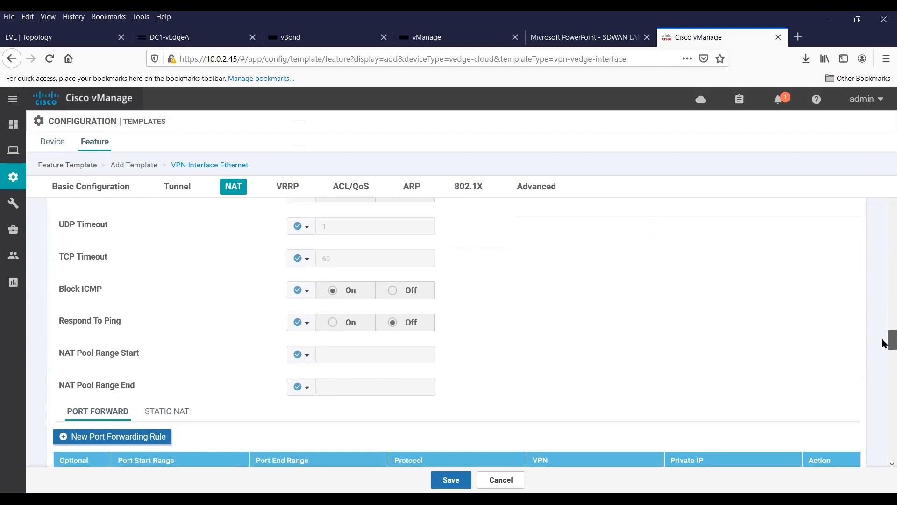
left_click(310, 328)
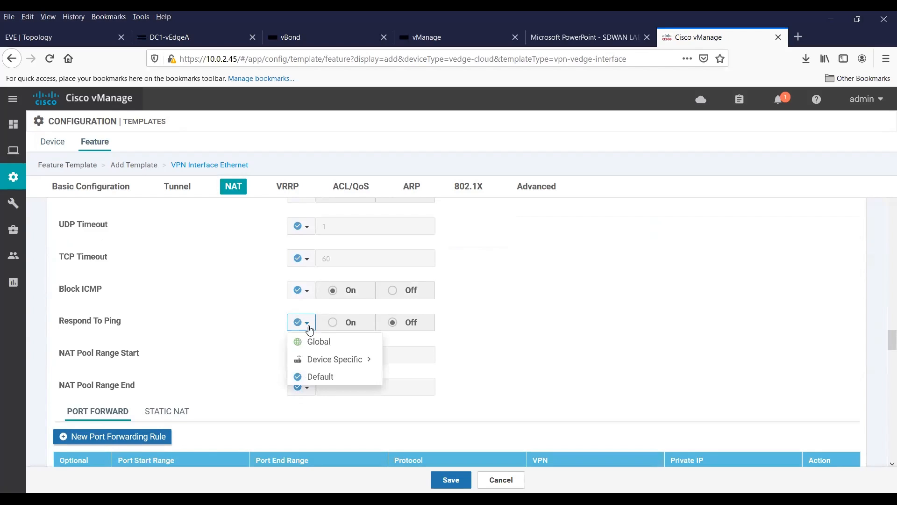
left_click(311, 342)
left_click(420, 326)
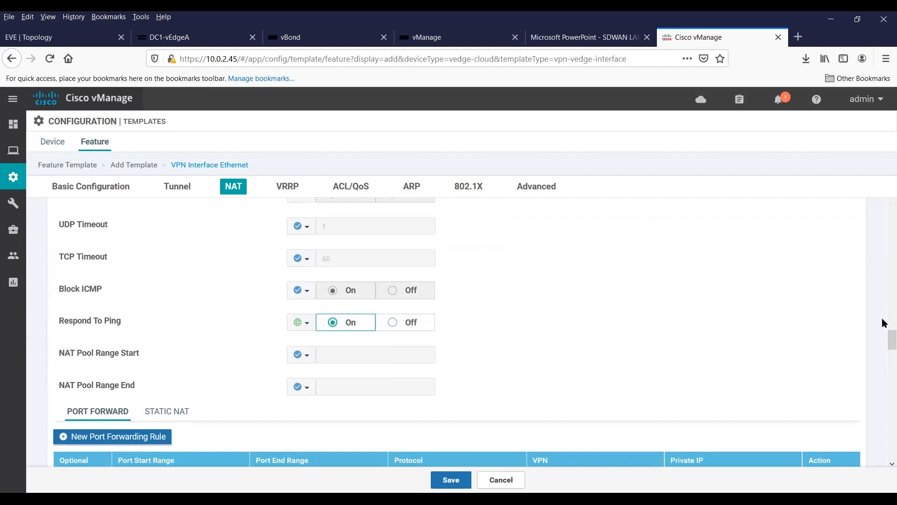
Step: Review the remaining sections through Advanced and save the ge0/0 interface template
scroll(885, 341, "down", 3)
scroll(883, 353, "down", 2)
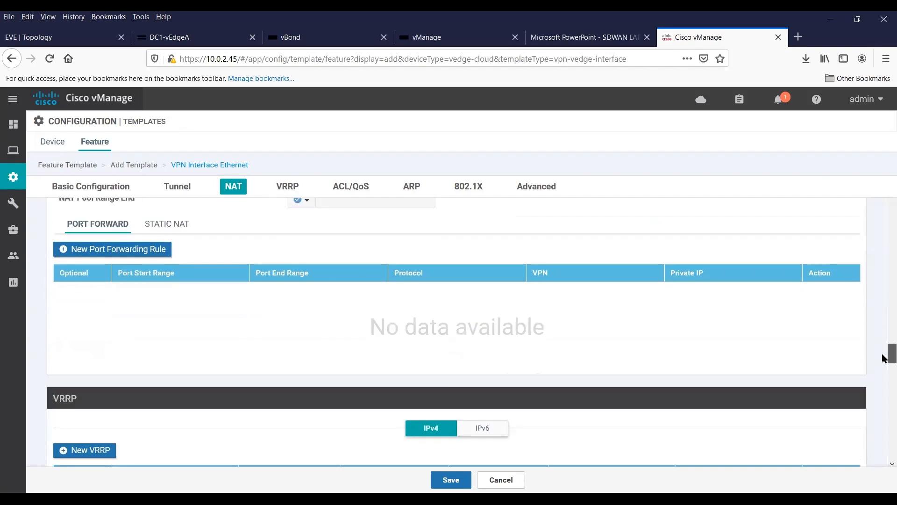
left_click_drag(883, 358, 884, 470)
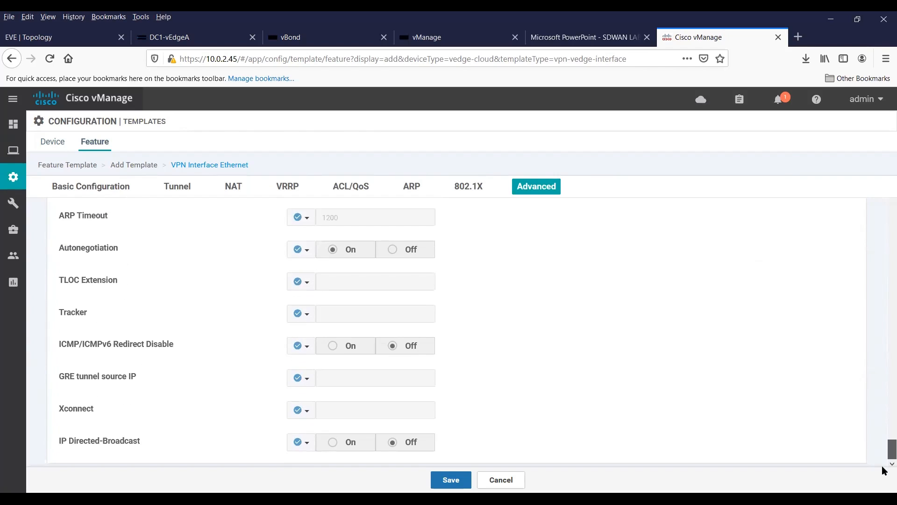
left_click(460, 486)
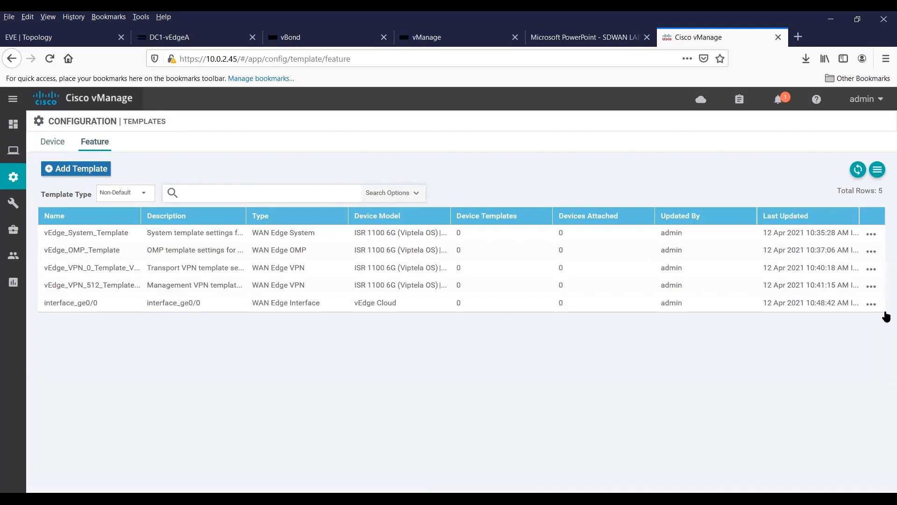
Step: Edit the interface_ge0/0 template, change its name and description to vEdge_interface_ge0/0, and update it
left_click(872, 304)
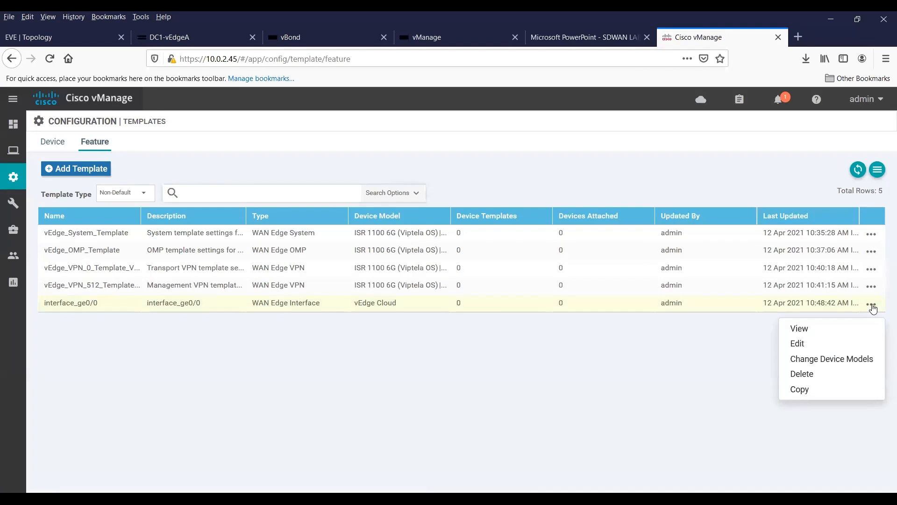
left_click(805, 349)
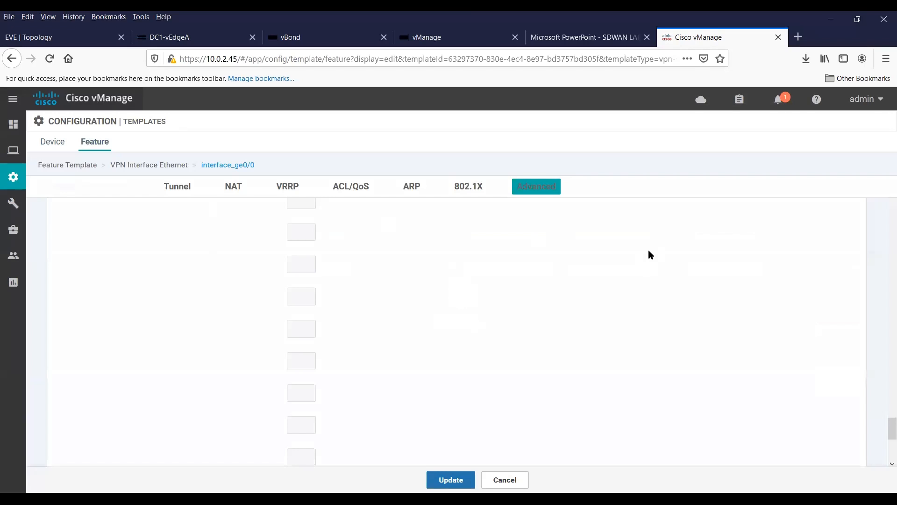
left_click_drag(885, 430, 884, 203)
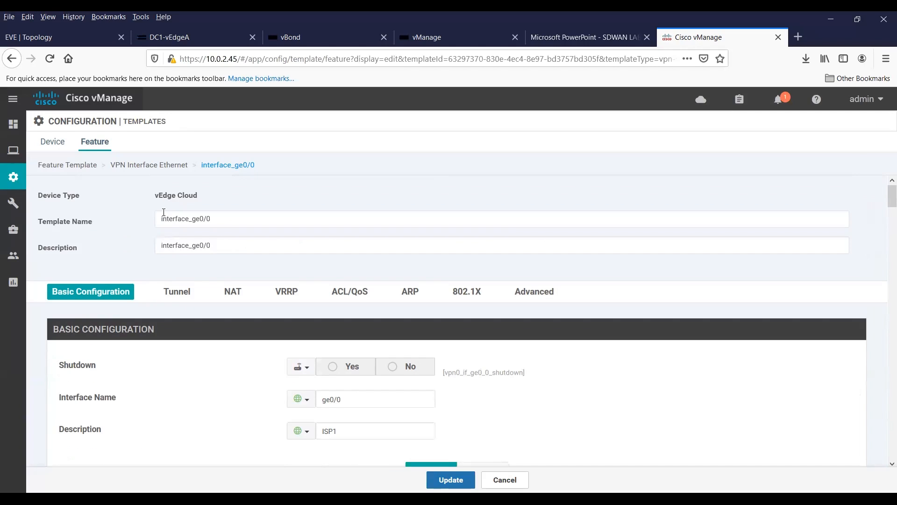
left_click(160, 217)
type("v")
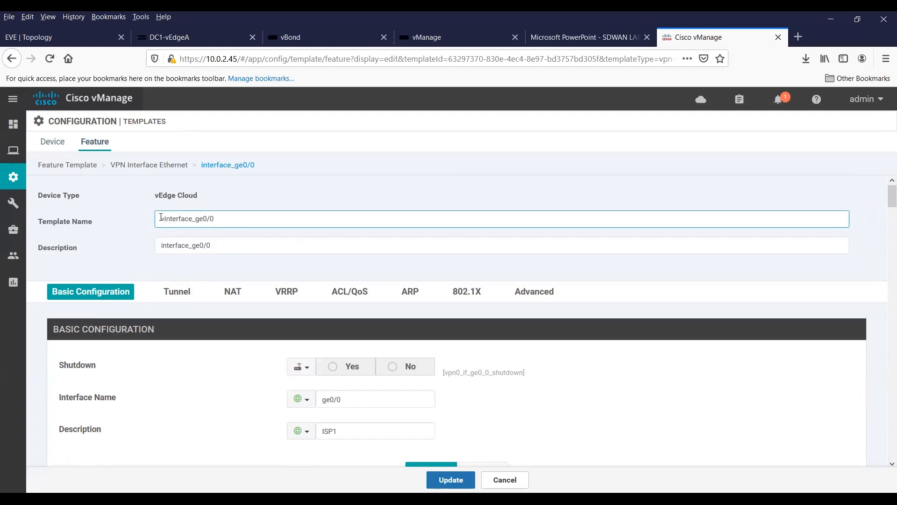
type("Edge")
type("_Vp")
key("BackSpace")
key("BackSpace")
left_click(162, 244)
type("vEdge")
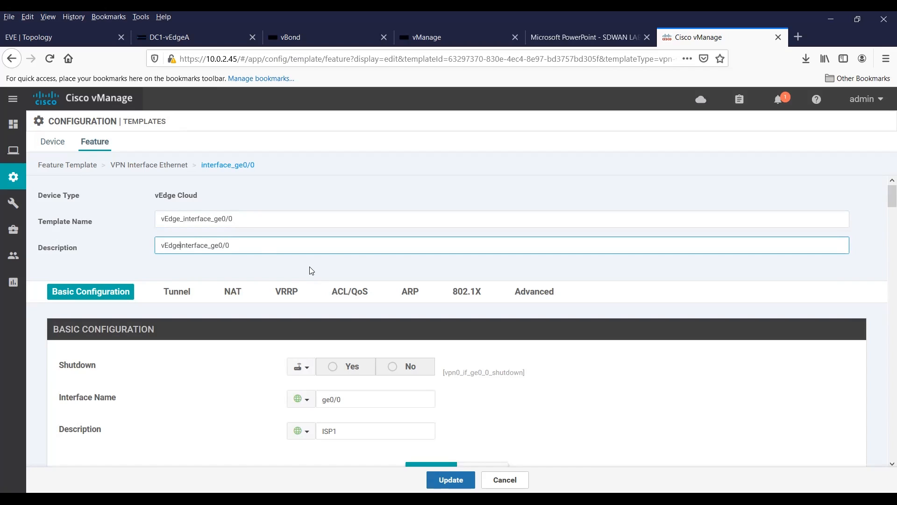
type("_")
left_click(450, 484)
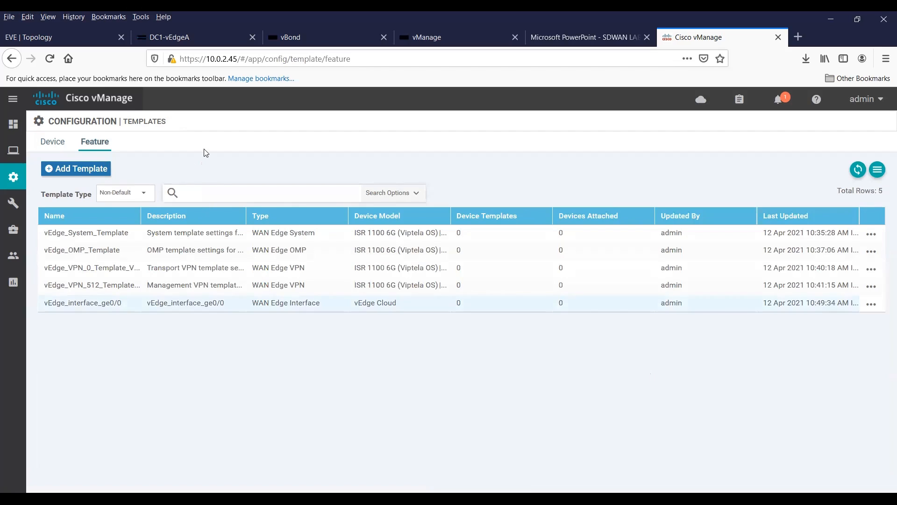
Step: Check the interface configuration in the DC1-vEdgeA console, then start a new VPN Interface Ethernet feature template for vEdge Cloud in vManage
left_click(168, 36)
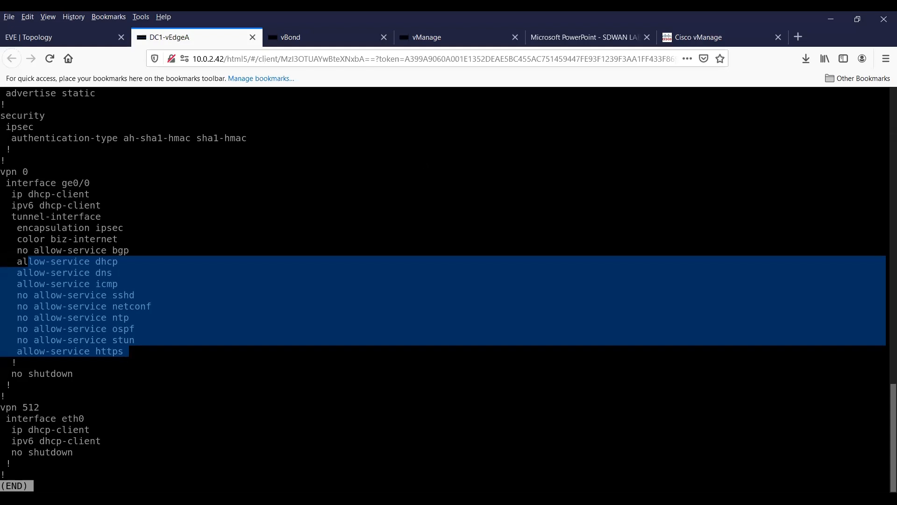
key("ctrl+Tab")
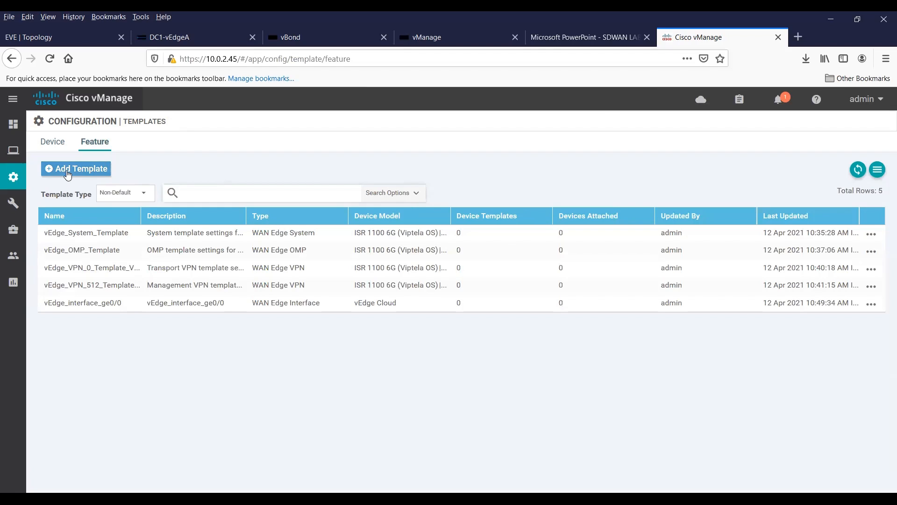
left_click(67, 173)
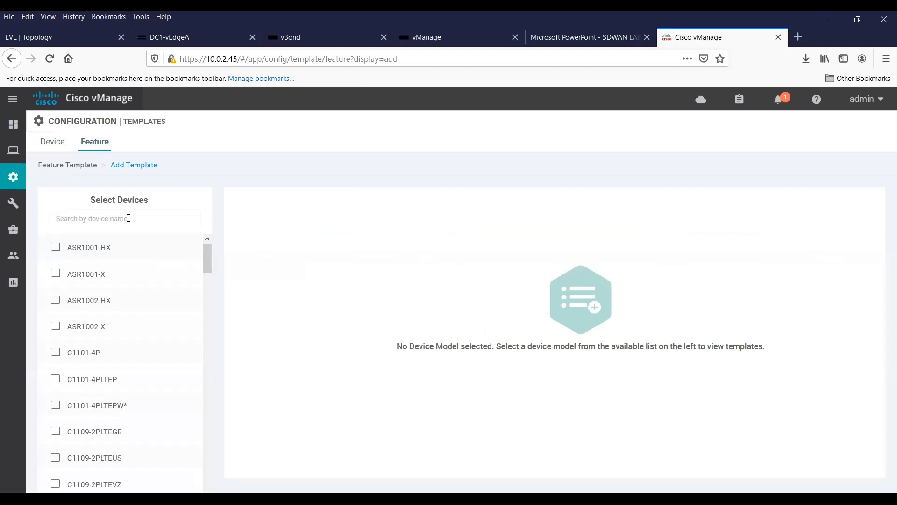
left_click(128, 219)
type("ec")
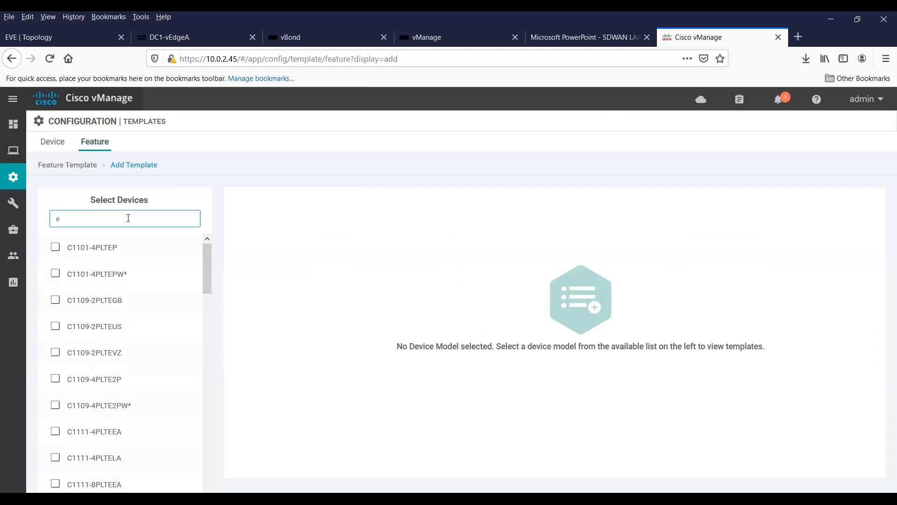
key("BackSpace")
key("BackSpace")
type("ved")
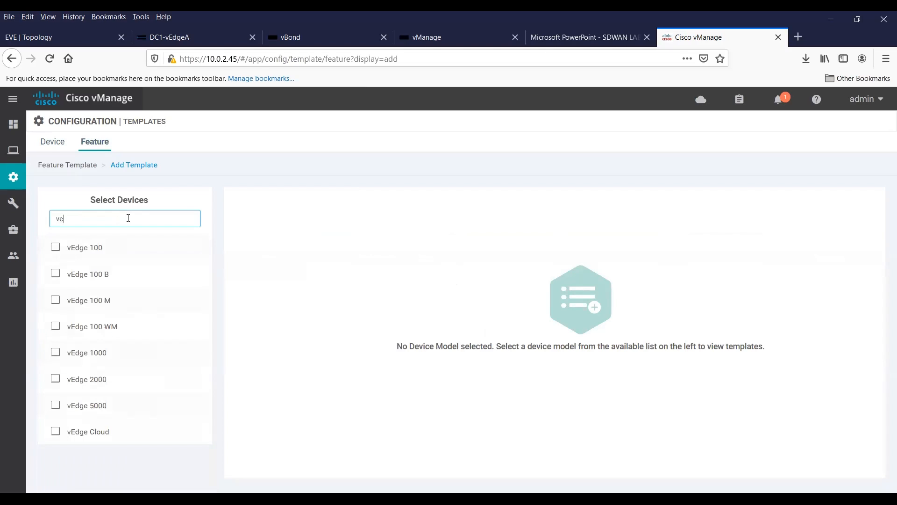
left_click(55, 431)
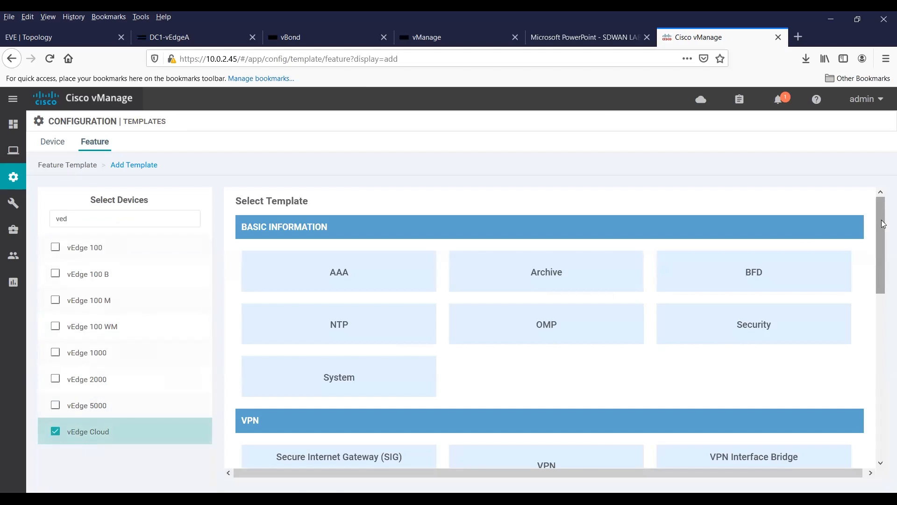
left_click_drag(879, 230, 878, 299)
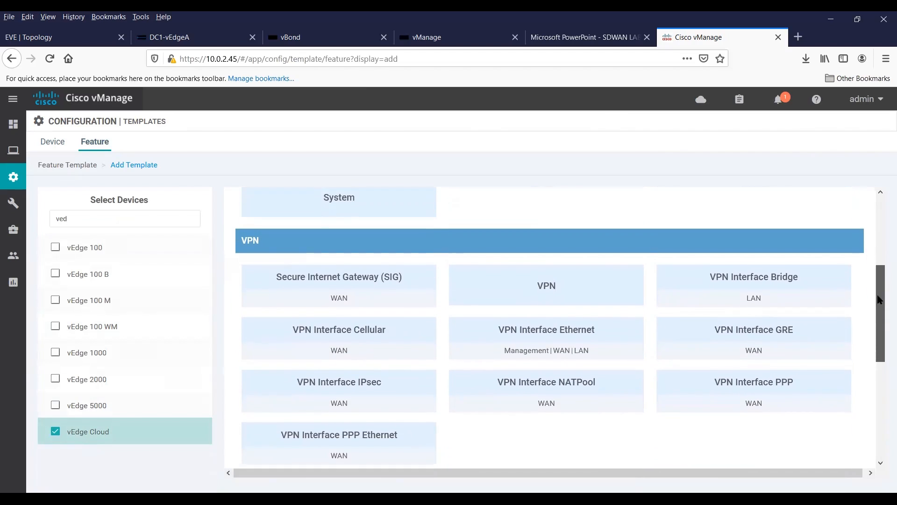
left_click(567, 339)
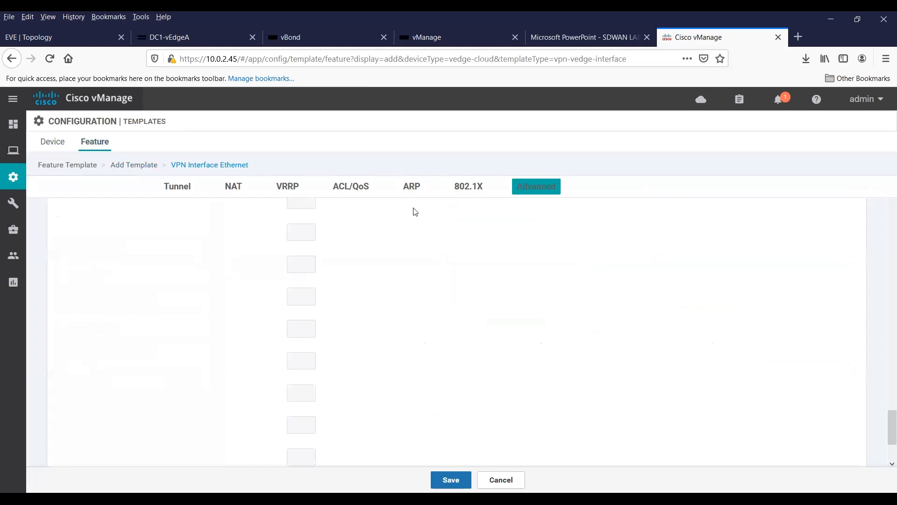
left_click_drag(888, 431, 886, 195)
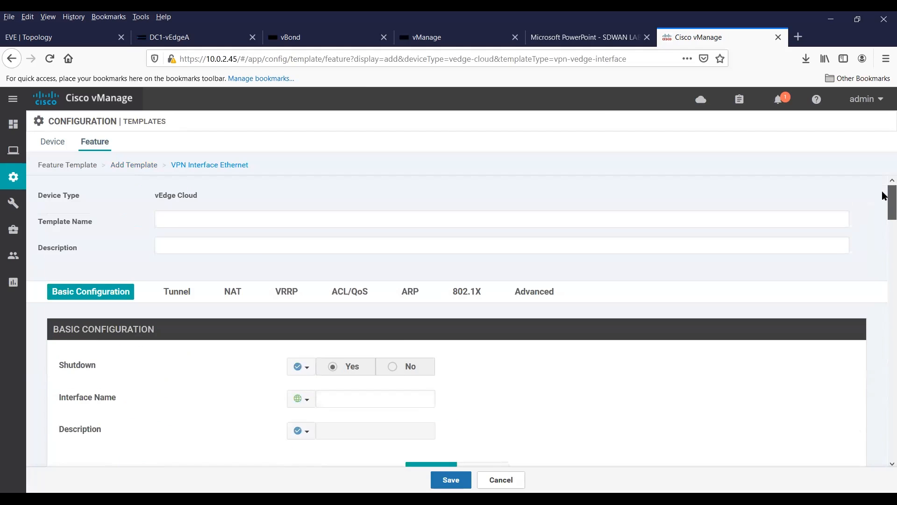
Step: Enter vEdge_interface_eth0 as both the template name and the description of the new VPN Interface Ethernet template
left_click(352, 223)
type("vEdge")
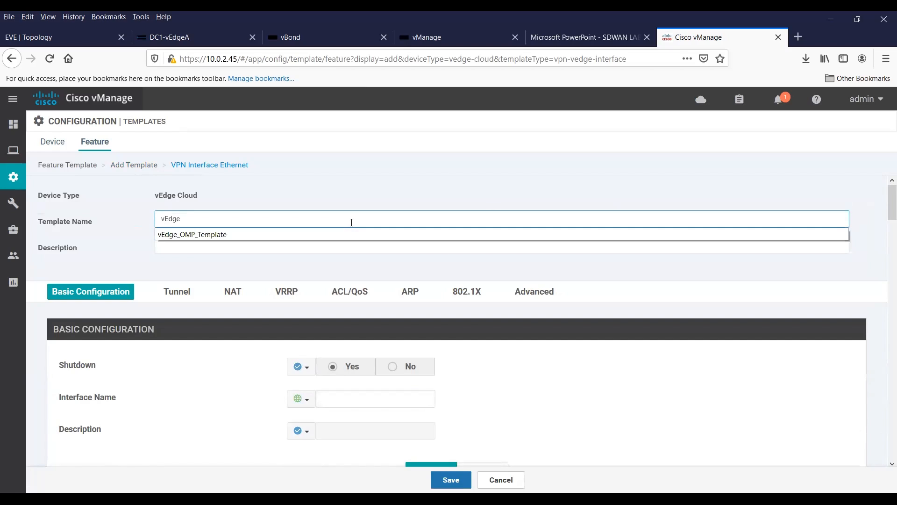
type("_inte")
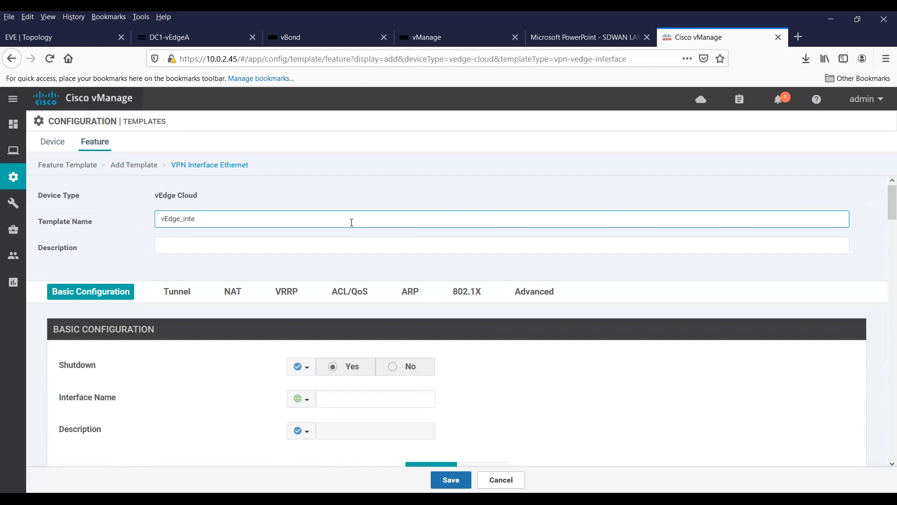
type("rface_eth0")
key("ctrl+a")
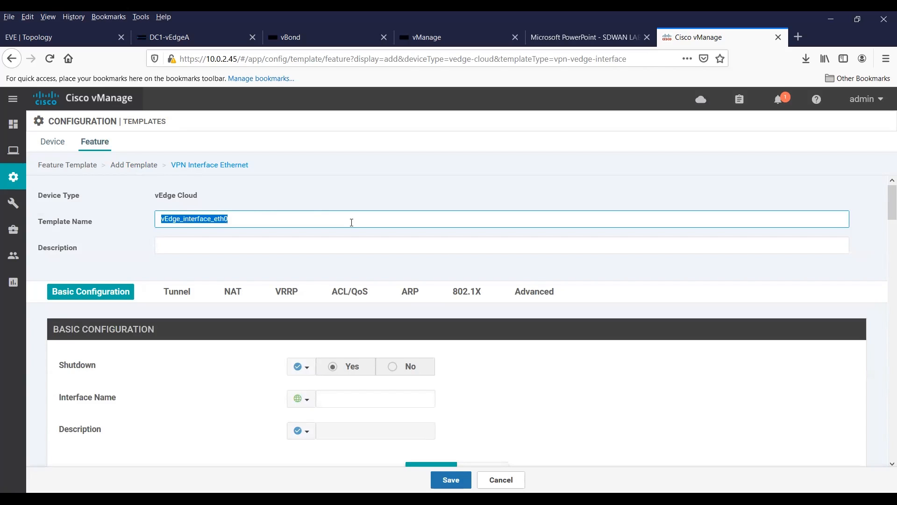
key("ctrl+c")
left_click(293, 247)
key("ctrl+v")
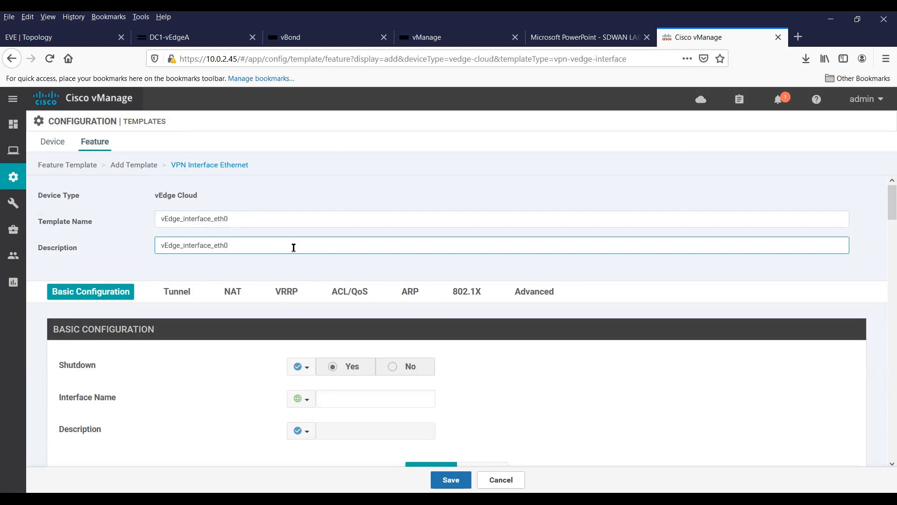
Step: Set Shutdown to No as a global setting and enter eth0 as the interface name
left_click(302, 366)
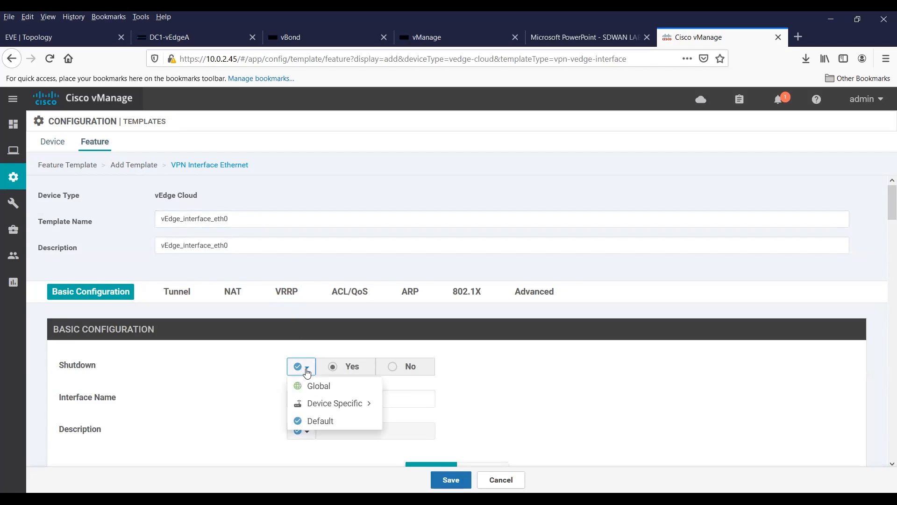
left_click(320, 394)
left_click(400, 369)
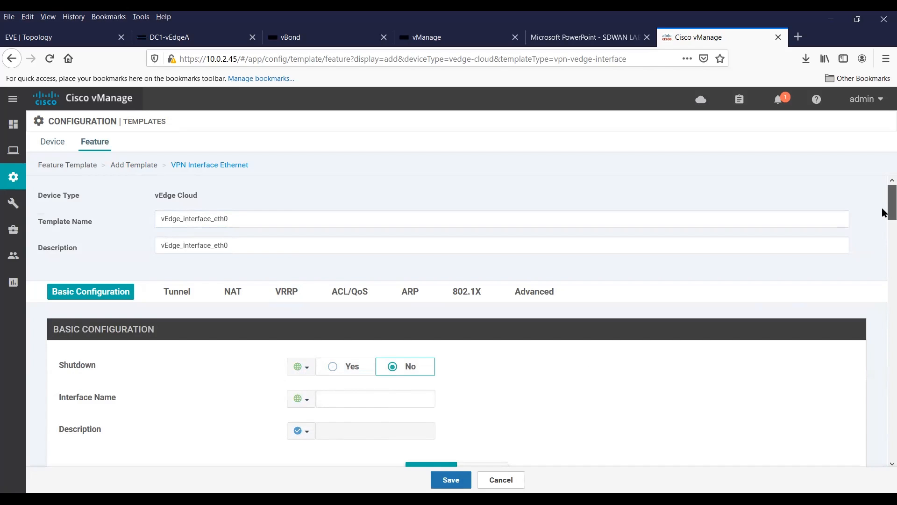
scroll(882, 213, "down", 2)
left_click(391, 291)
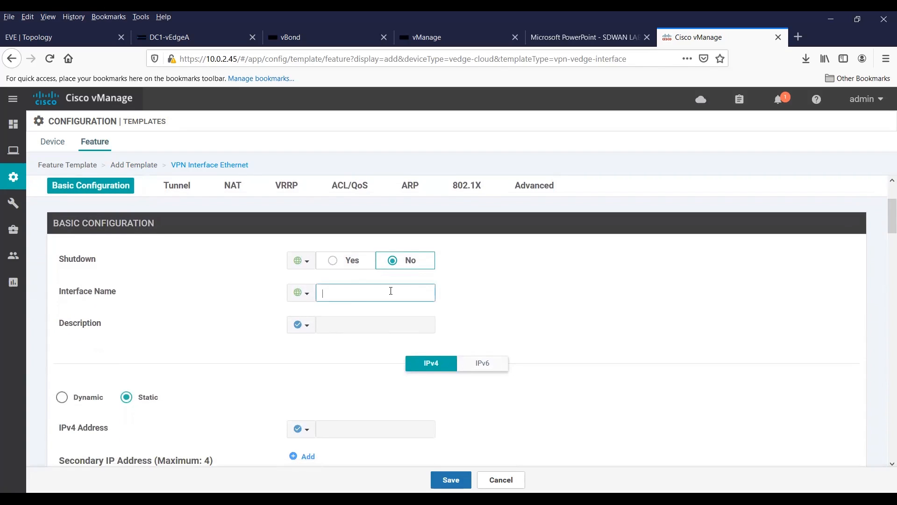
type("eth0")
left_click(545, 329)
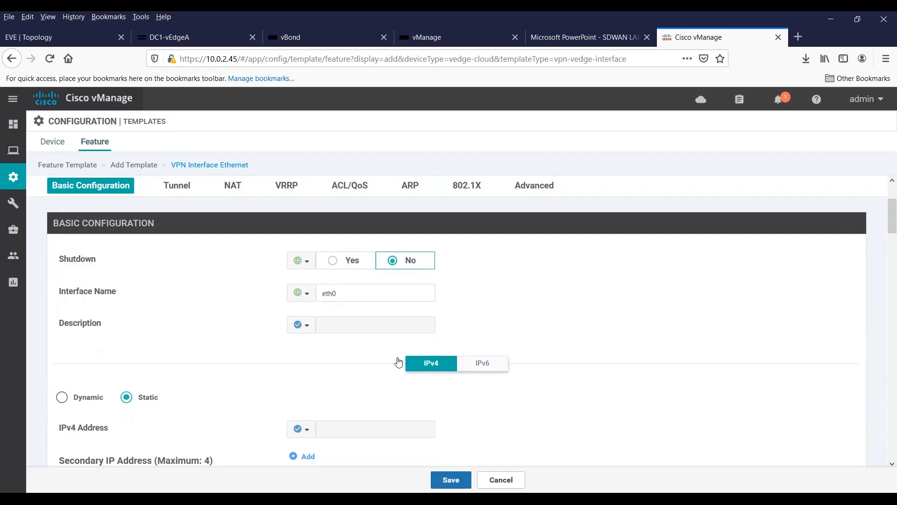
Step: Give the interface the global description OOB MGMT and set its IPv4 addressing to Dynamic
left_click(304, 326)
left_click(313, 350)
left_click(348, 318)
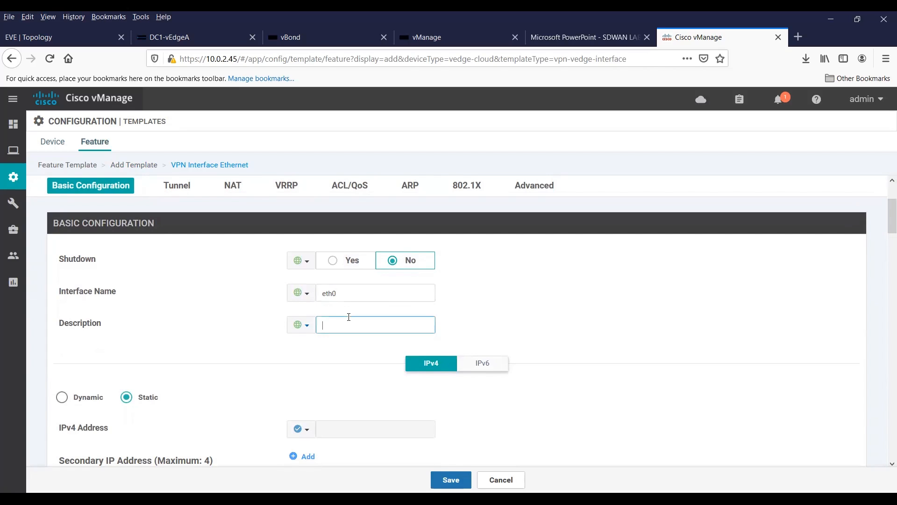
type("OOB MGMT")
left_click(62, 397)
Step: Review the remaining sections through Advanced, with a look at the DC1-vEdgeA console, and try to save the eth0 interface template
left_click_drag(884, 213, 884, 264)
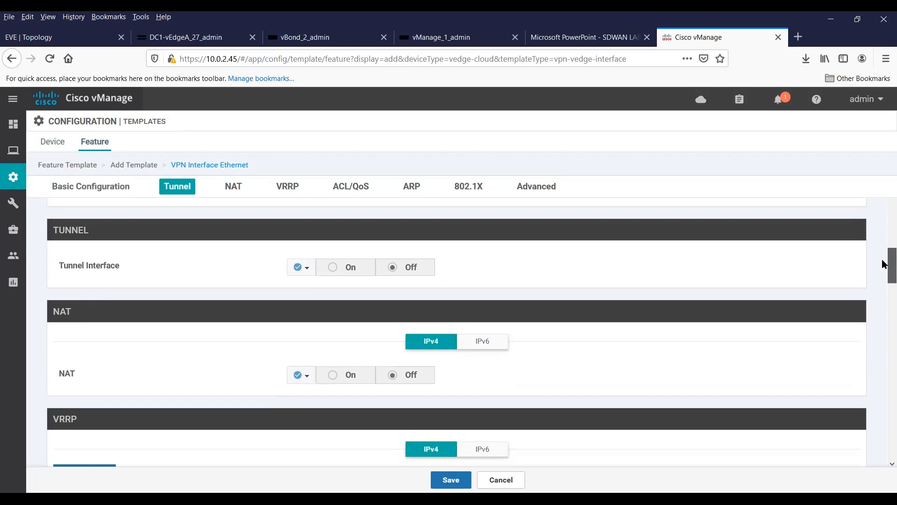
left_click(203, 36)
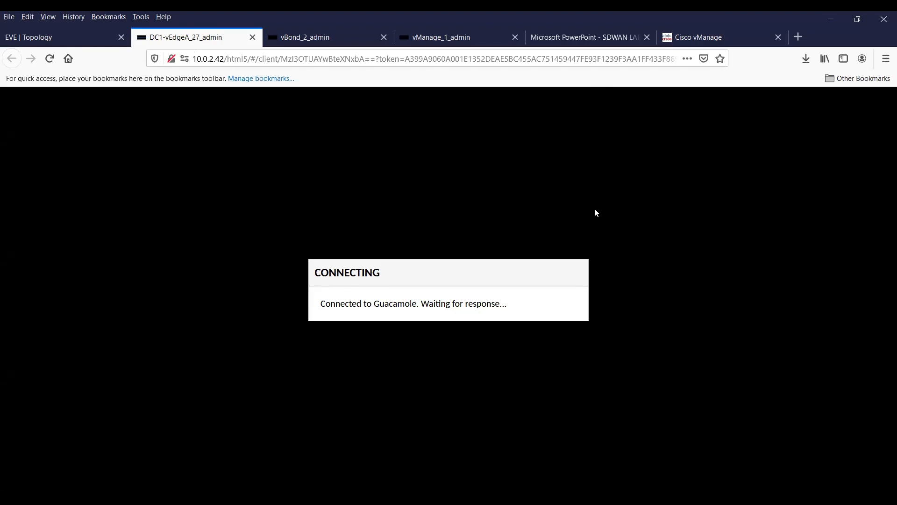
left_click(717, 29)
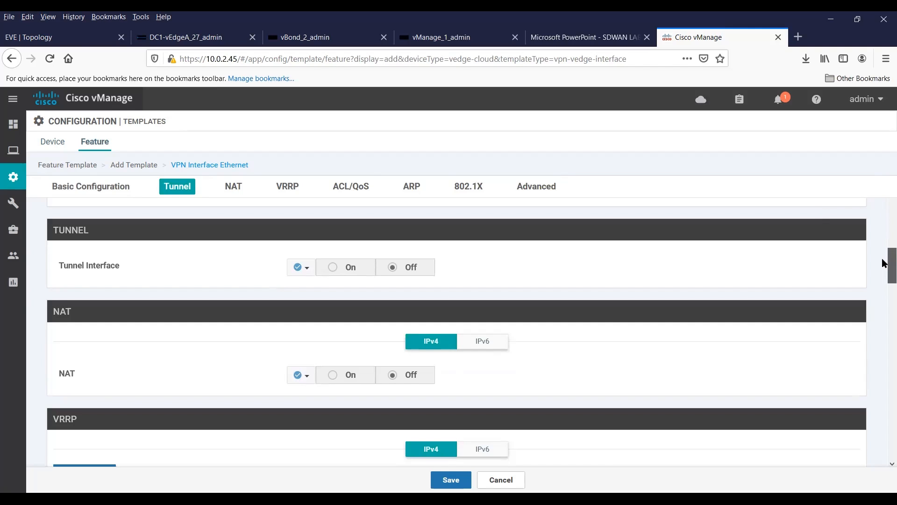
left_click_drag(888, 259, 882, 452)
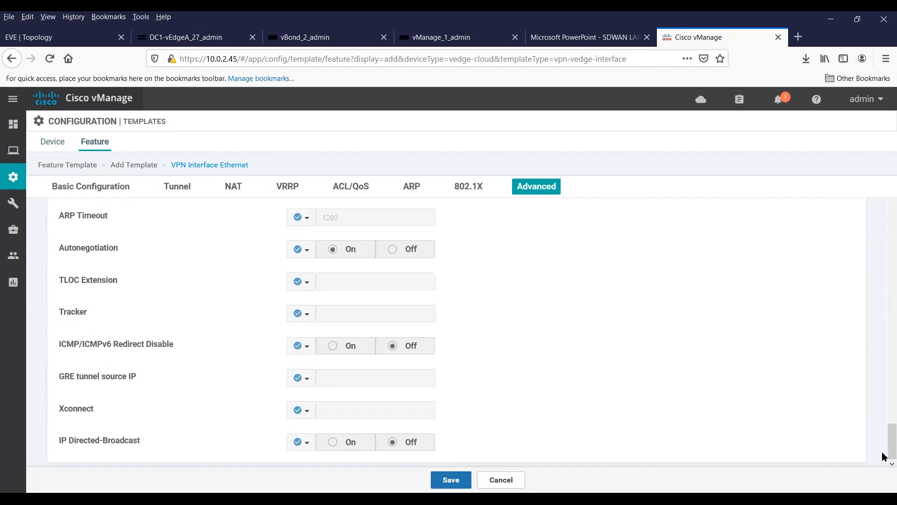
left_click(453, 483)
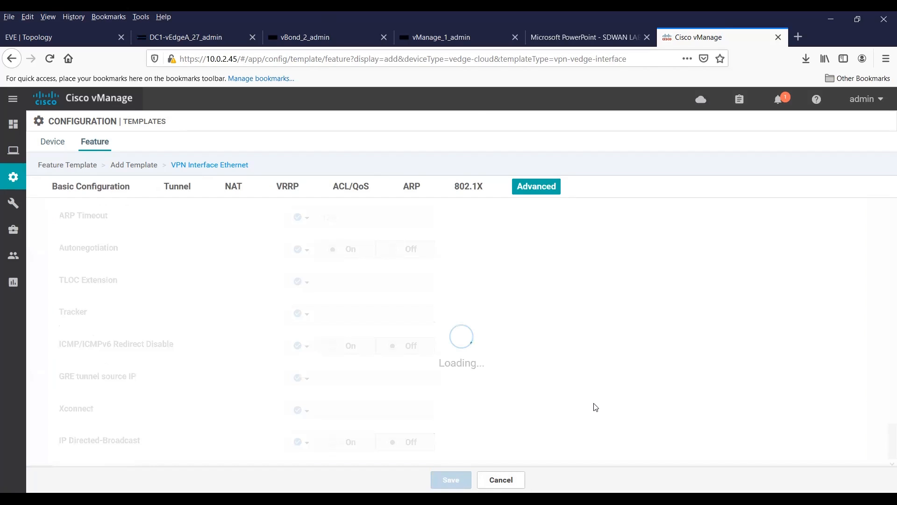
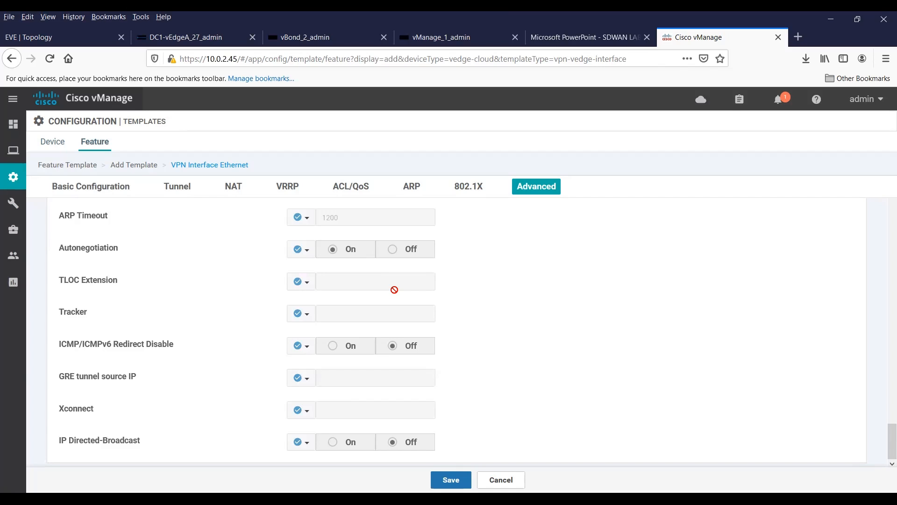
Step: Reload the EVE topology page and launch a Windows command prompt with cmd
left_click(84, 38)
left_click(336, 59)
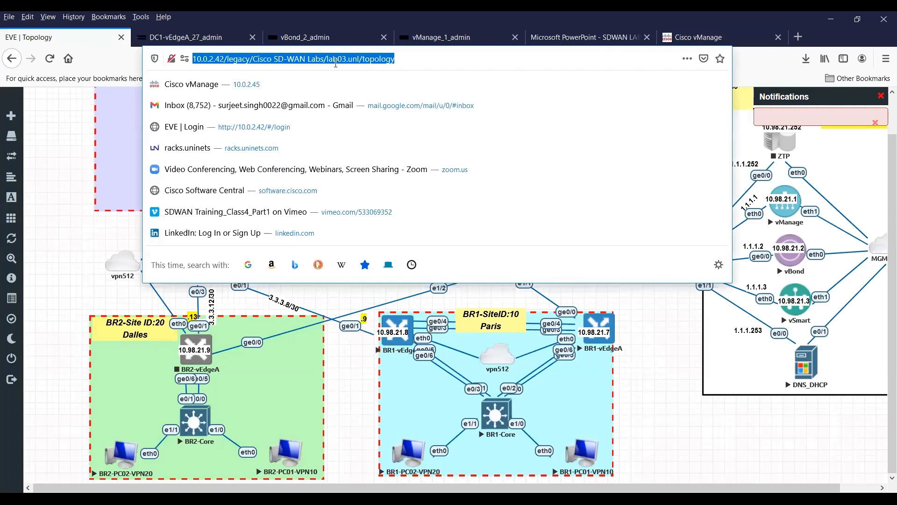
key("Return")
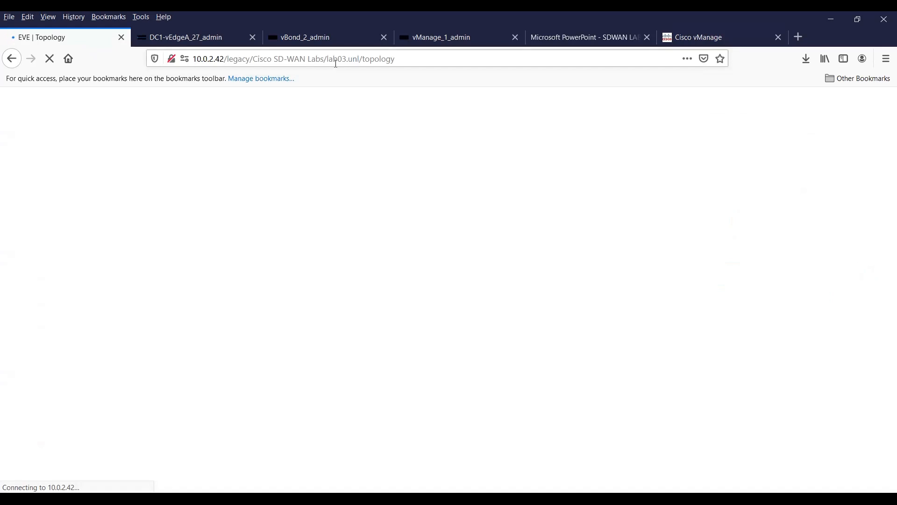
key("super+r")
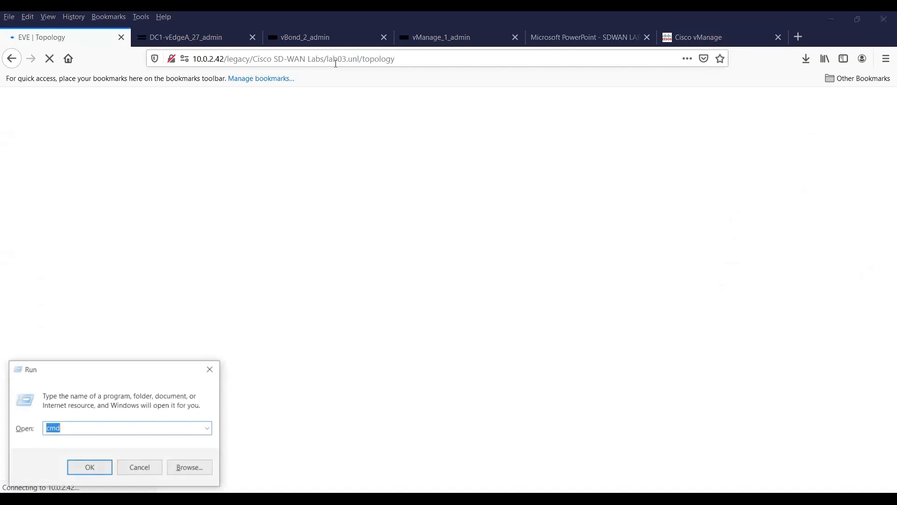
key("Return")
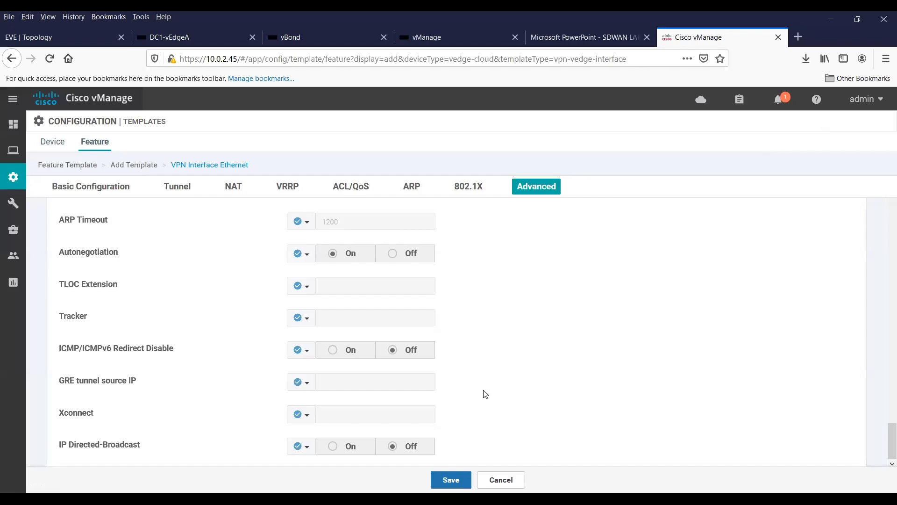
Step: Save the vEdge_interface_eth0 template in vManage and widen the Name column of the feature template list
left_click(453, 481)
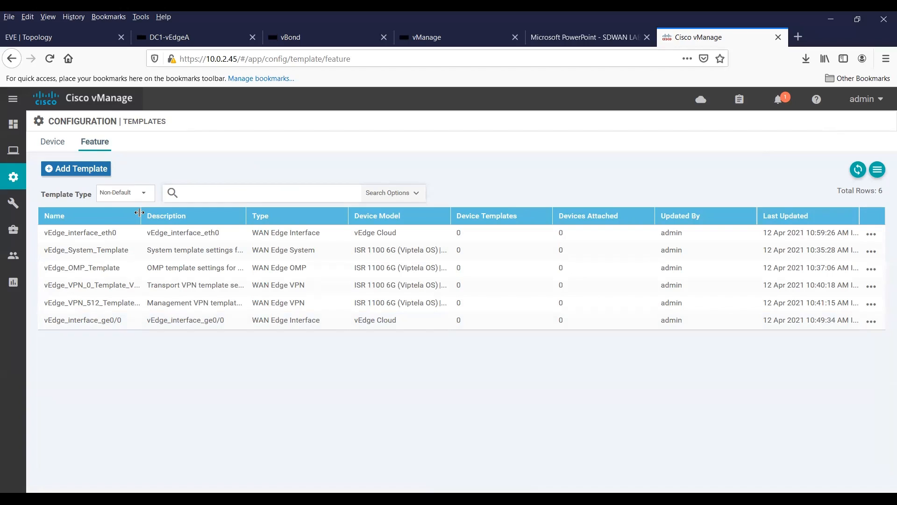
left_click_drag(139, 212, 183, 209)
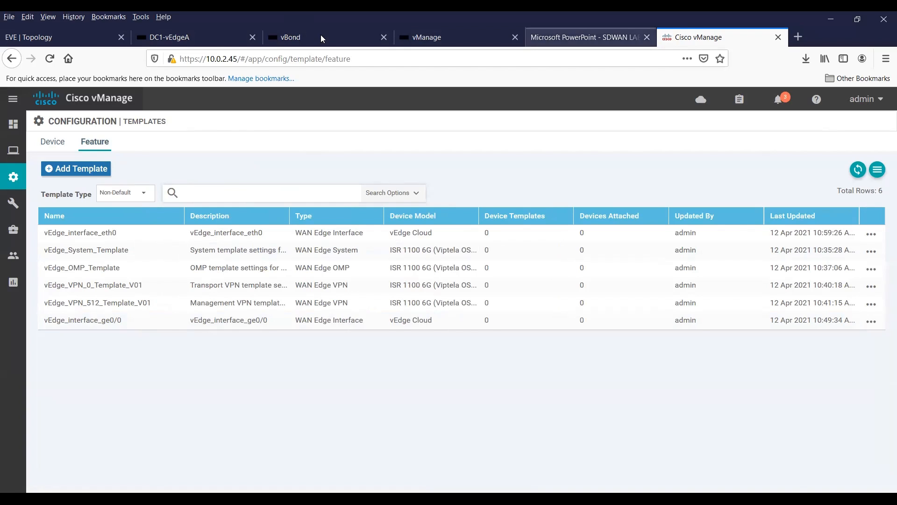
Step: Consult the SDWAN LAB Topology PDF, and copy the vEdge_interface_ge0/0 template in vManage with vEdge_interface_ge0/1 as name and description
left_click(585, 37)
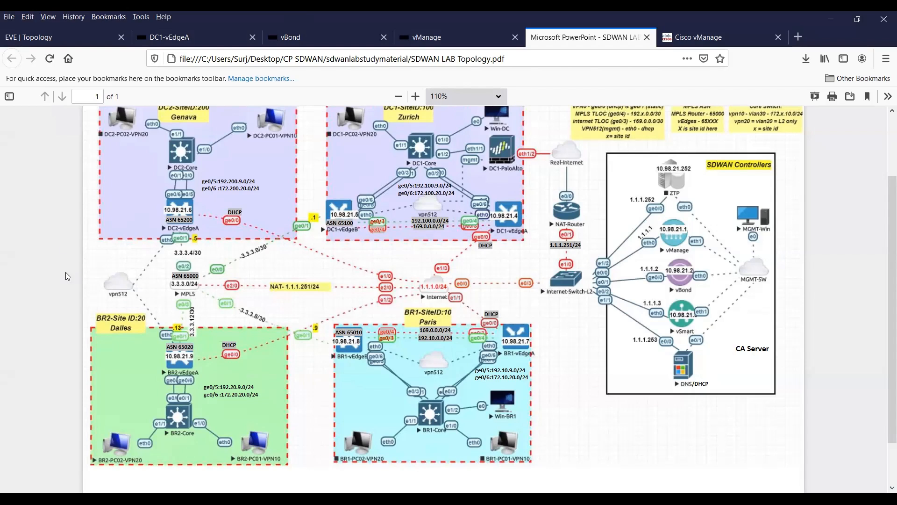
left_click(694, 29)
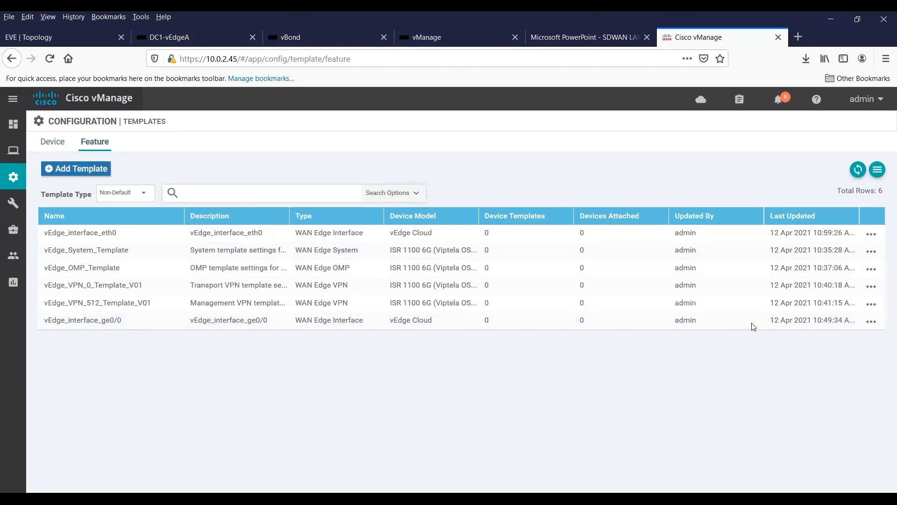
left_click(871, 322)
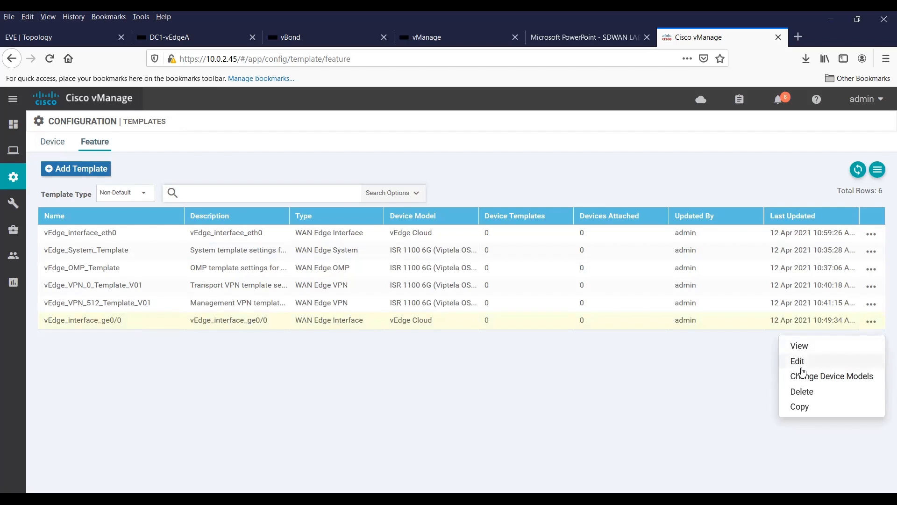
left_click(800, 407)
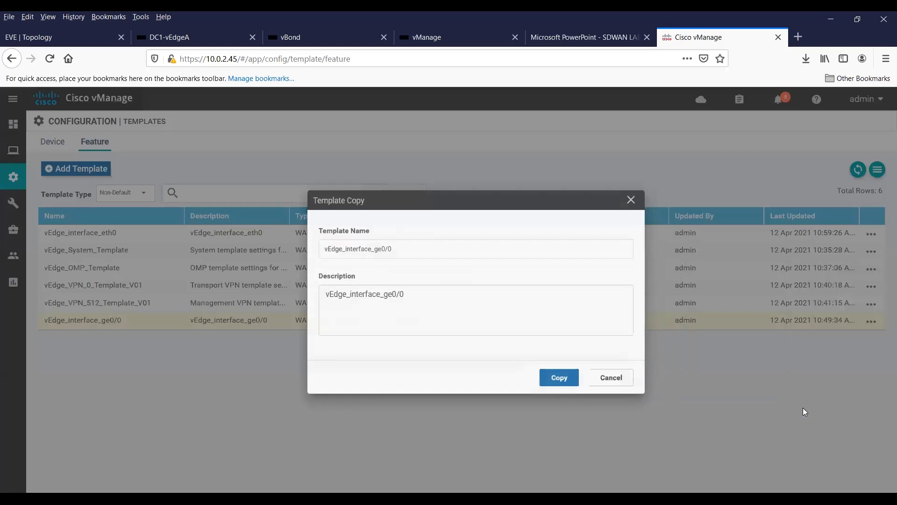
left_click(364, 246)
key("BackSpace")
type("1")
left_click(377, 290)
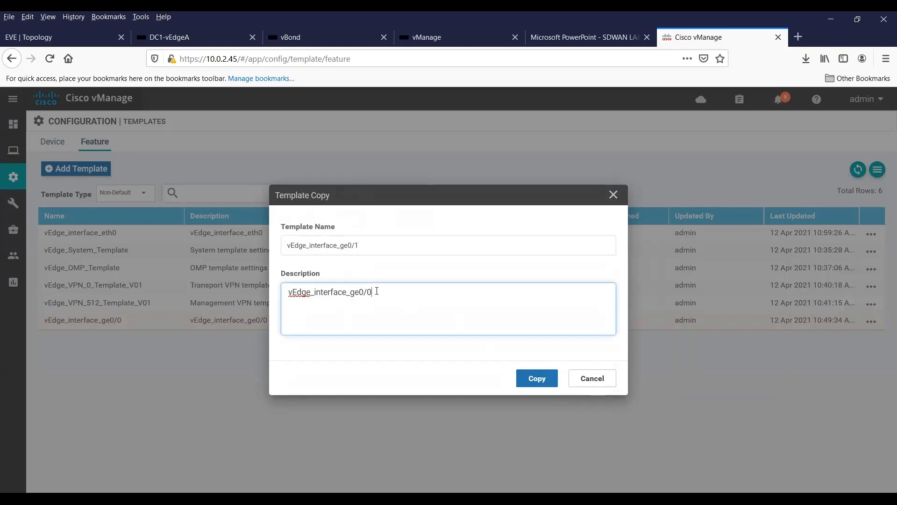
key("BackSpace")
type("1")
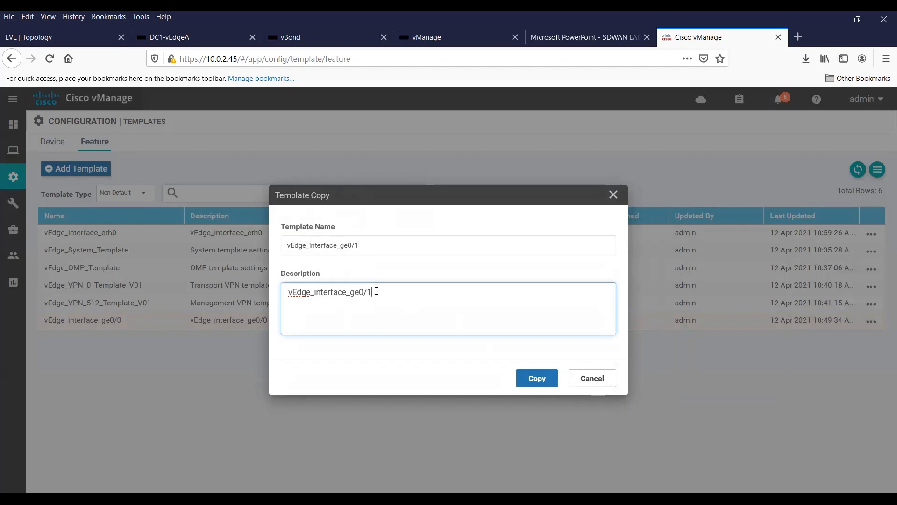
left_click(533, 383)
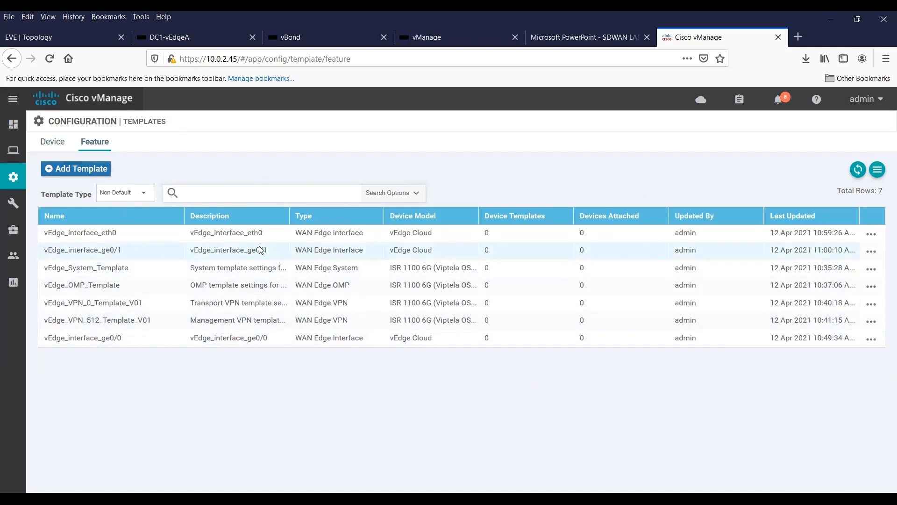
Step: Edit the vEdge_interface_ge0/1 template and set the device-specific key of Shutdown to vpn0_if_ge0_1_shutdown
left_click(872, 252)
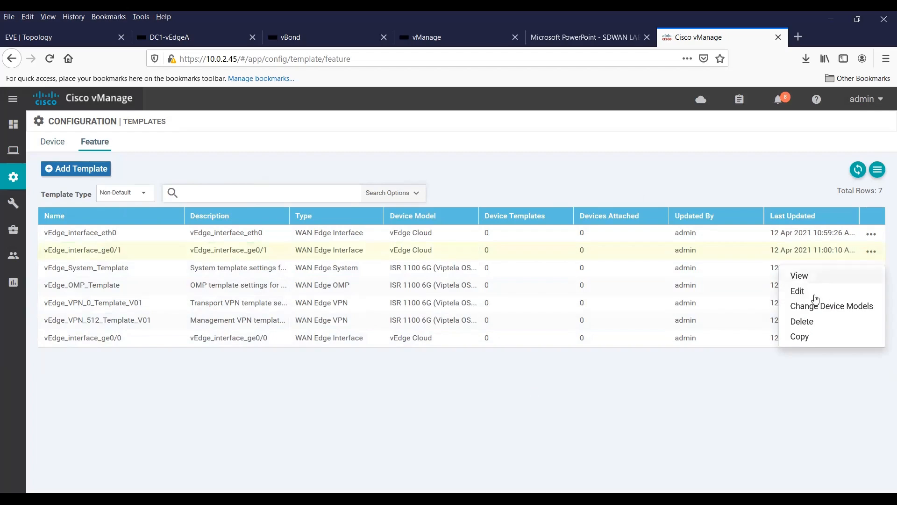
left_click(804, 296)
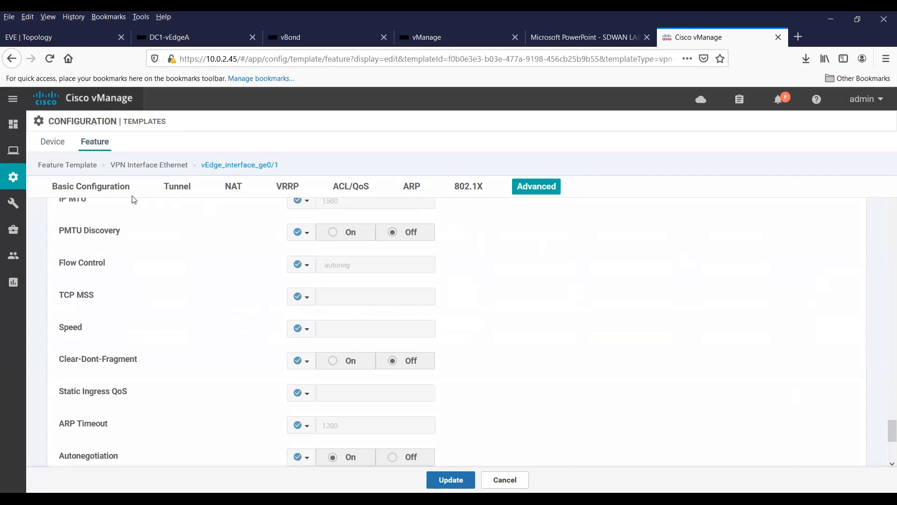
left_click(123, 189)
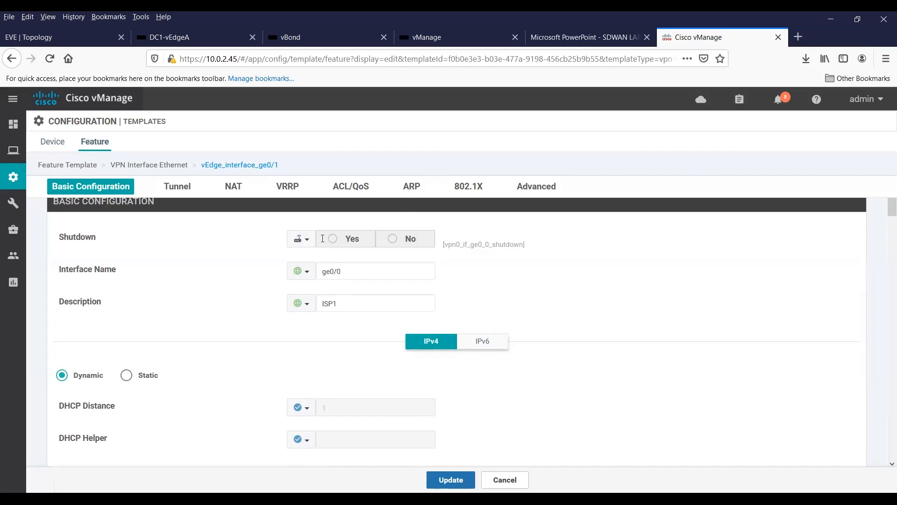
scroll(322, 239, "up", 2)
left_click(303, 345)
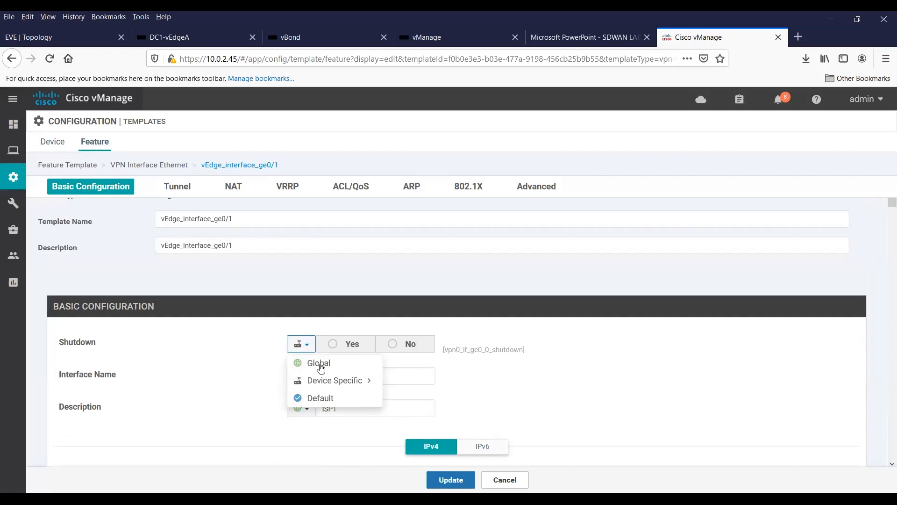
mouse_move(355, 380)
left_click(438, 397)
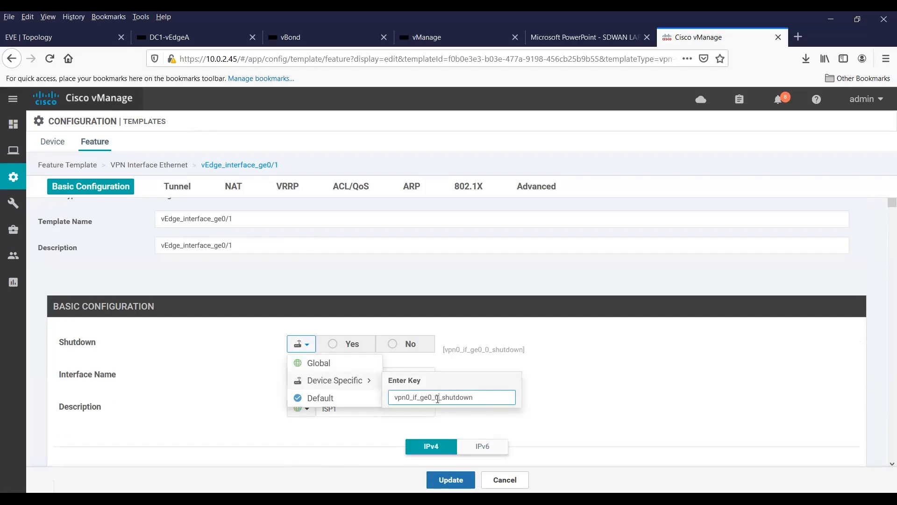
scroll(439, 403, "up", 1)
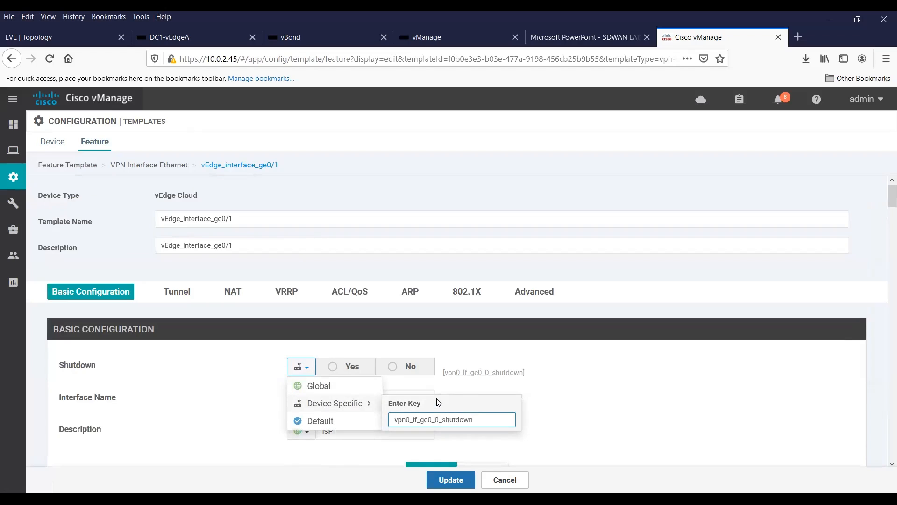
left_click(603, 414)
Step: Set the template's Interface Name to ge0/1 and its interface Description to ISP2
left_click(357, 403)
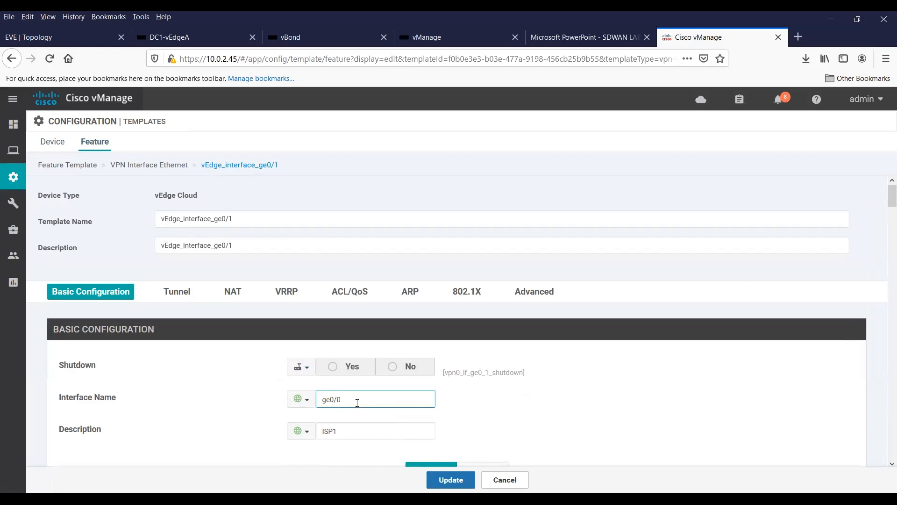
type("1")
left_click(367, 425)
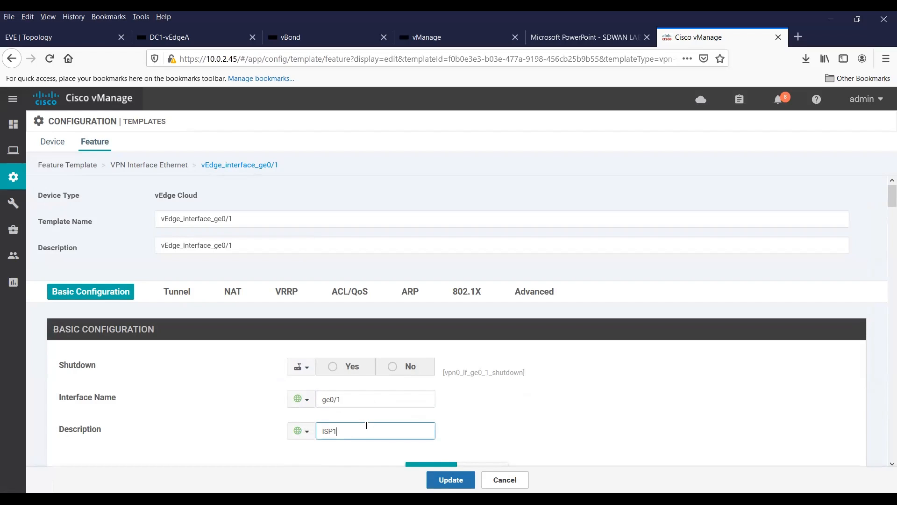
left_click(541, 417)
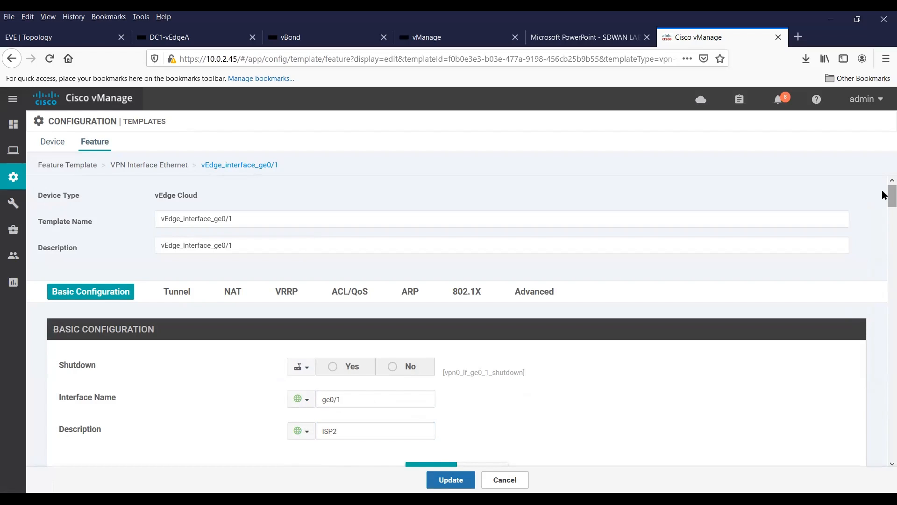
Step: Switch IPv4 addressing to Static and make the IPv4 Address device-specific with the key vpn0_if_g0_1_ipv4_address
left_click_drag(884, 197, 885, 214)
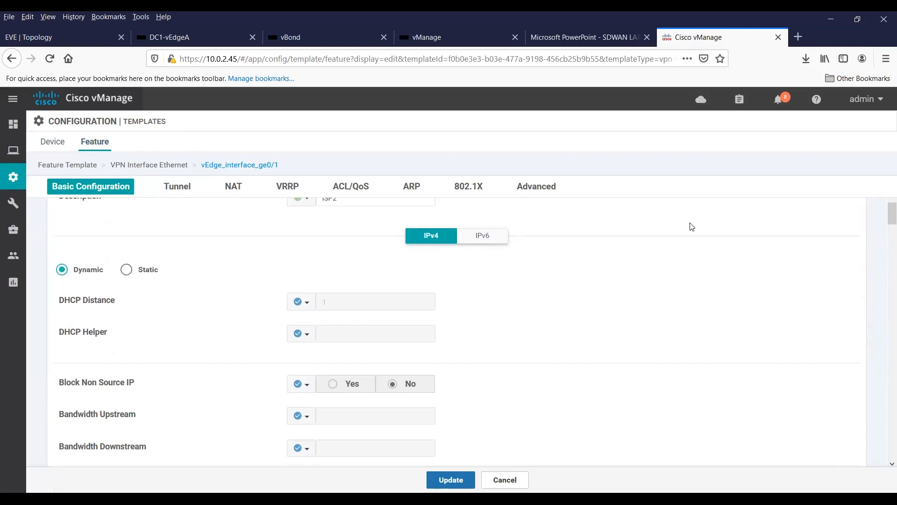
left_click(126, 269)
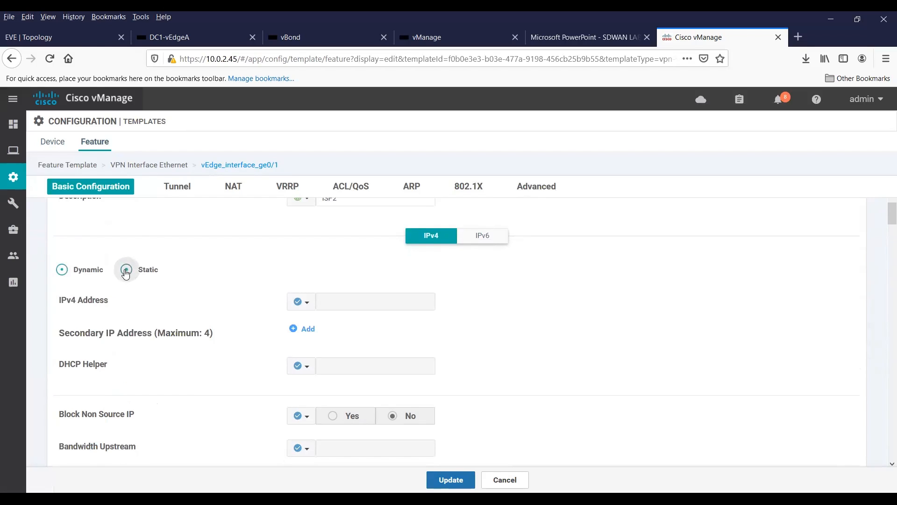
left_click(312, 304)
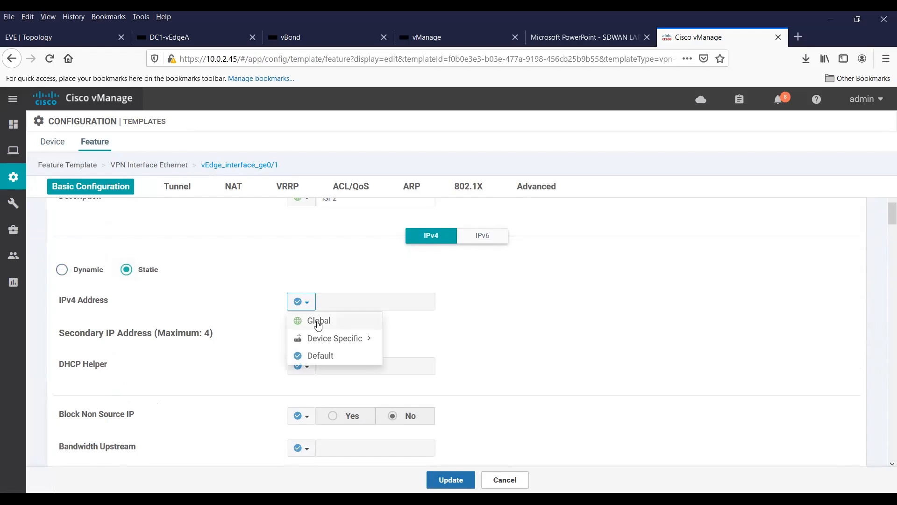
mouse_move(323, 337)
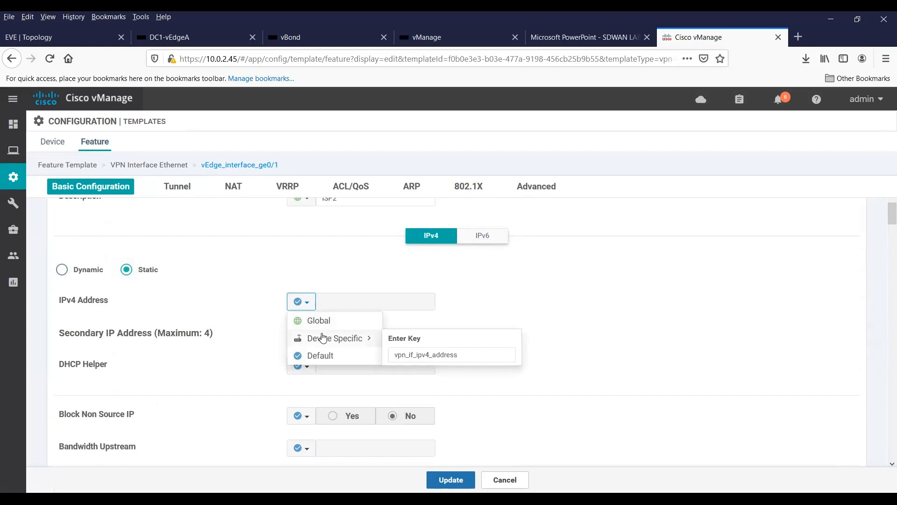
left_click(405, 354)
type("0_if_")
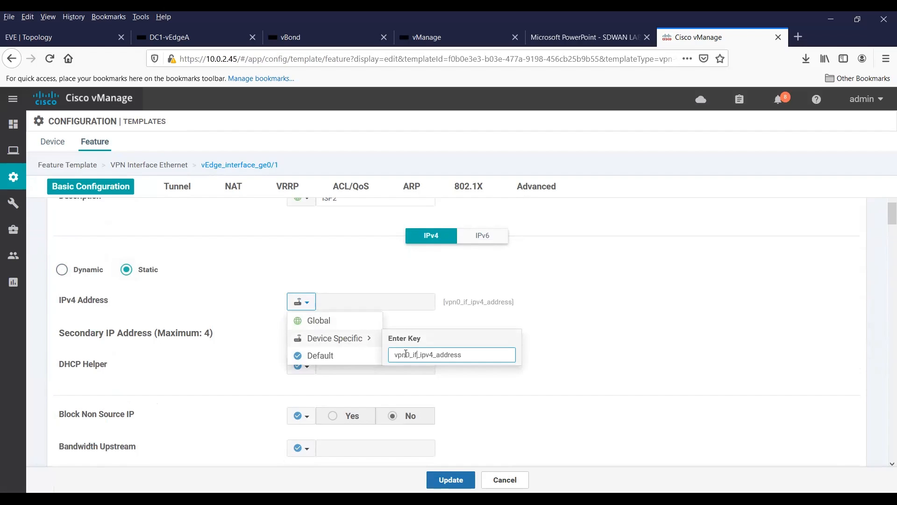
type("ge")
key("BackSpace")
type("0_1")
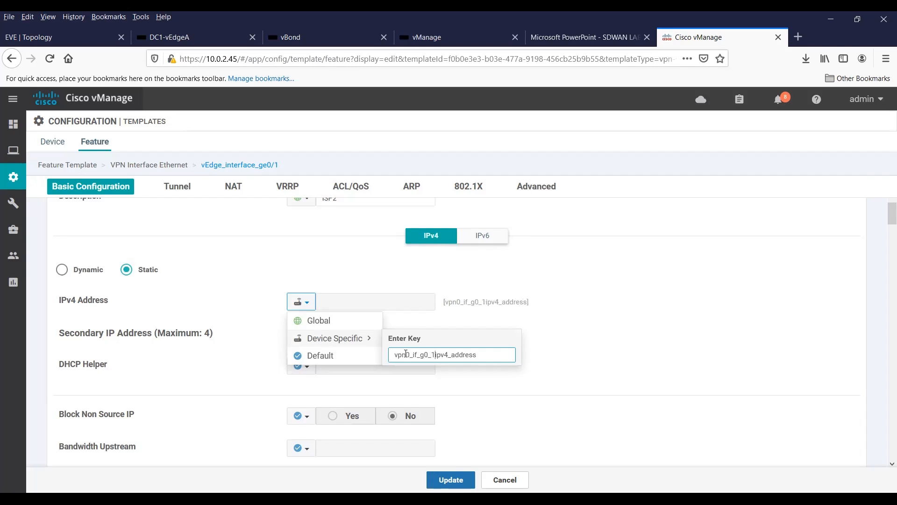
type("_")
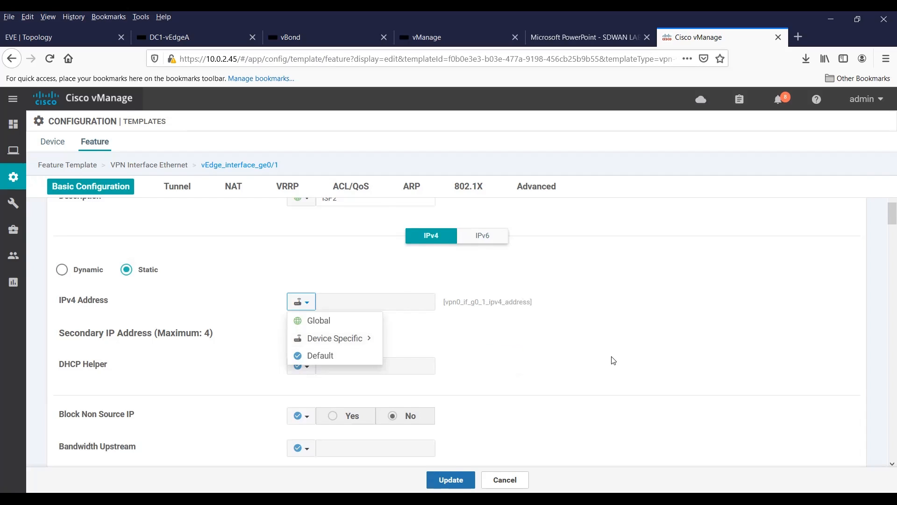
left_click(614, 360)
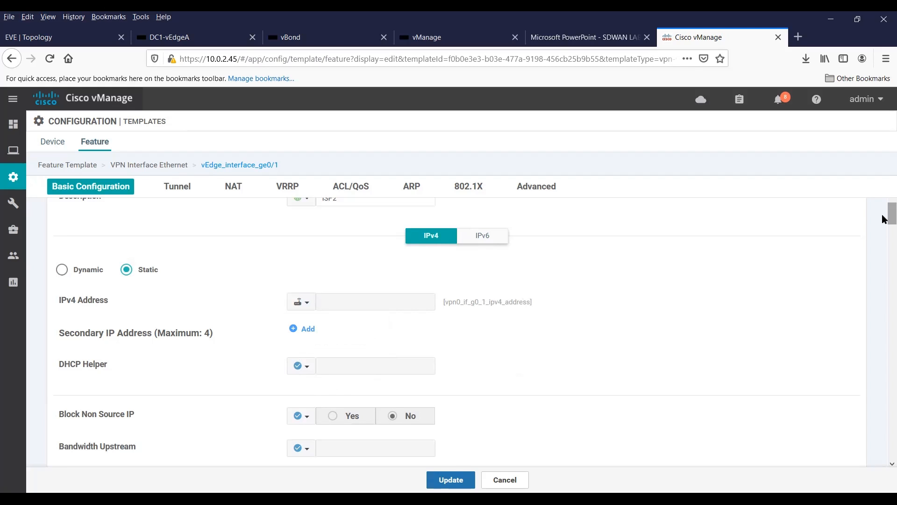
Step: Set the device-specific key of the tunnel Color to vpn0_if_ge0_1_tunnel_color
scroll(883, 216, "down", 4)
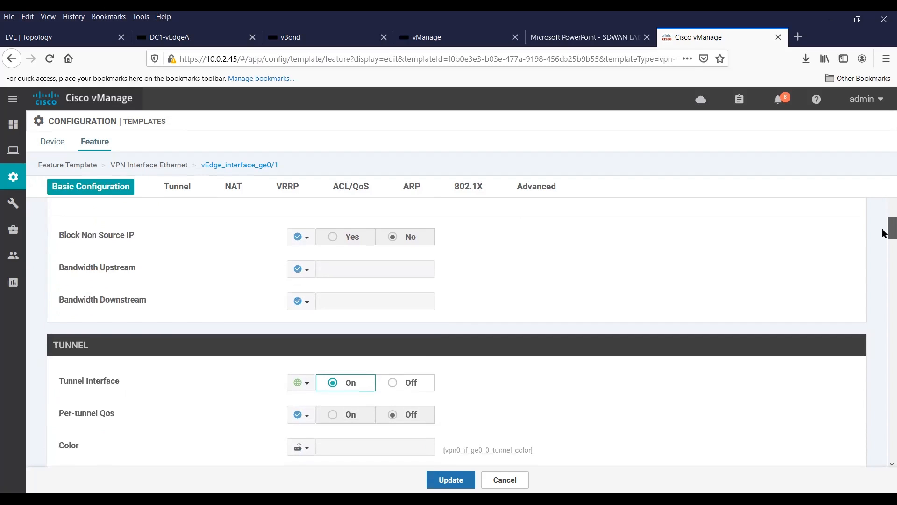
scroll(882, 232, "down", 3)
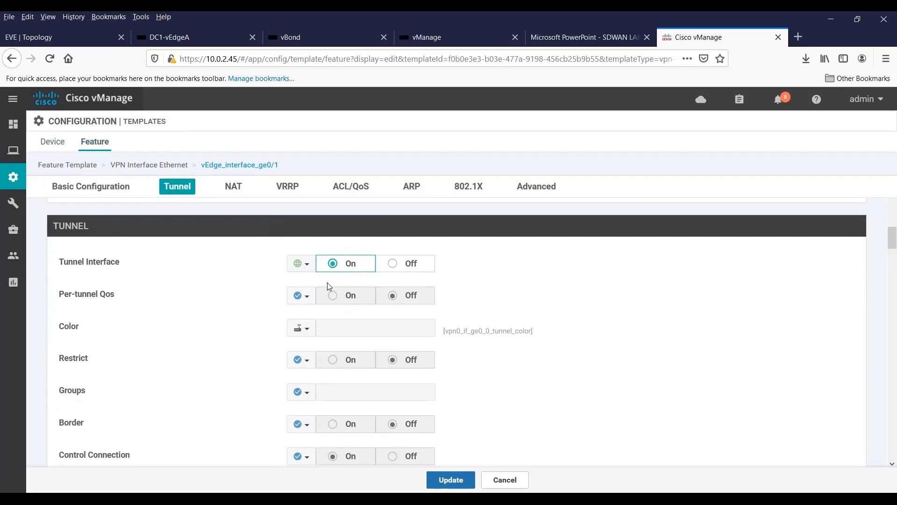
left_click(308, 332)
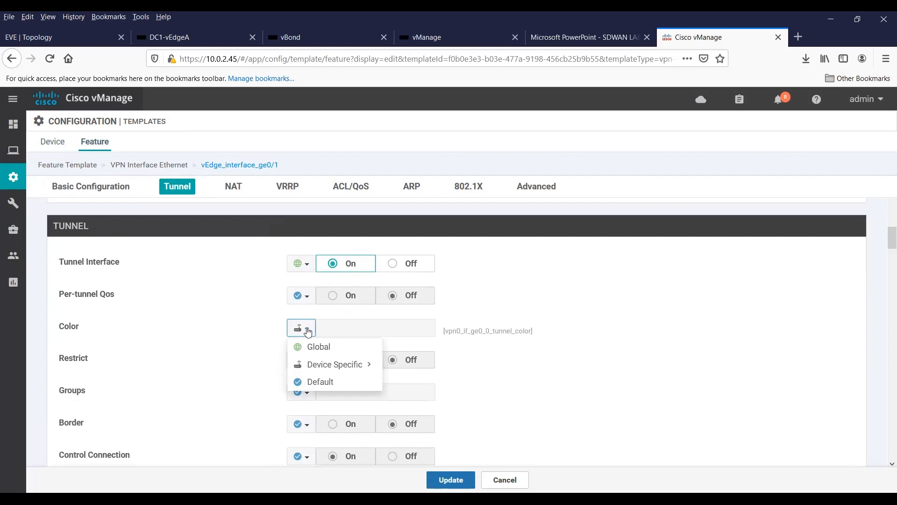
mouse_move(321, 369)
left_click(439, 380)
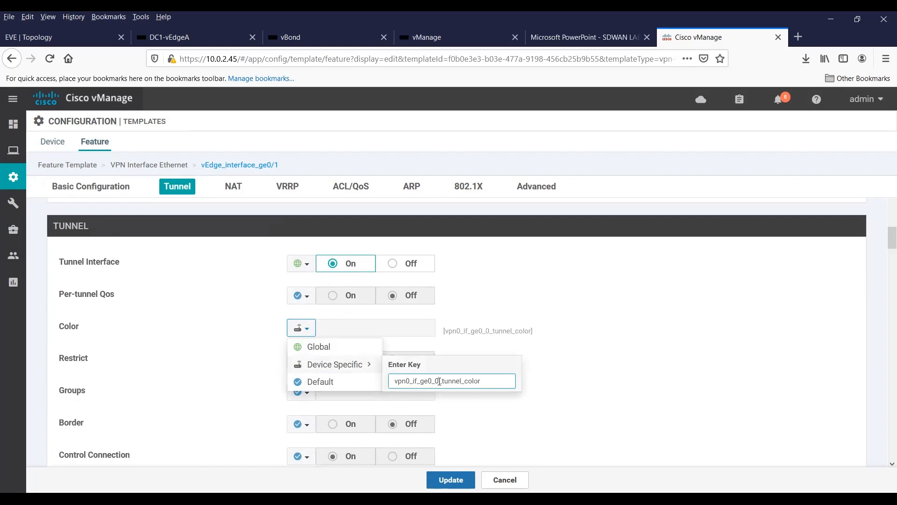
key("BackSpace")
type("1")
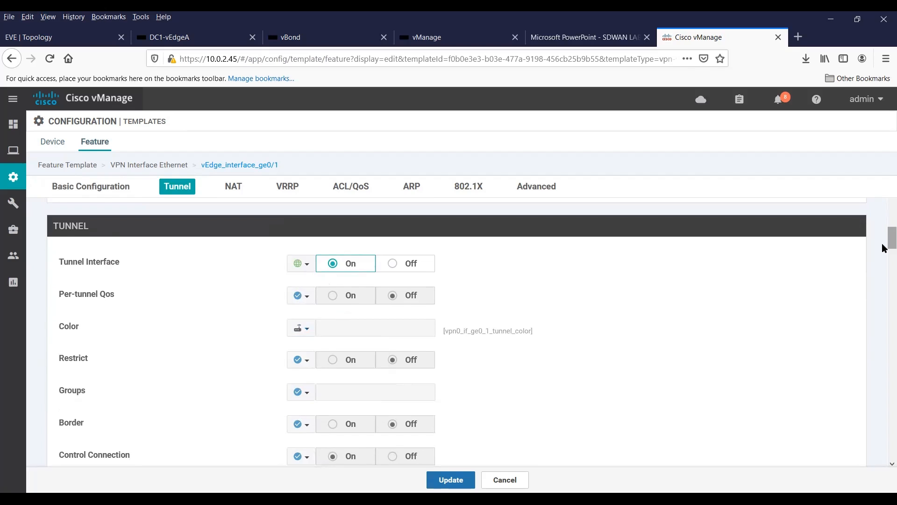
Step: Correct the device-specific key of the IPv4 Address to vpn0_if_ge0_1_ipv4_address
scroll(888, 238, "up", 5)
scroll(883, 238, "up", 4)
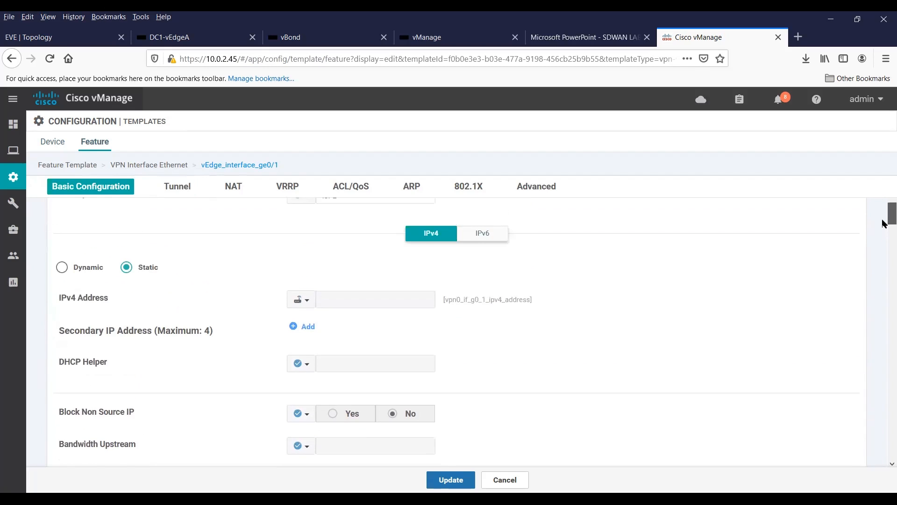
left_click(310, 303)
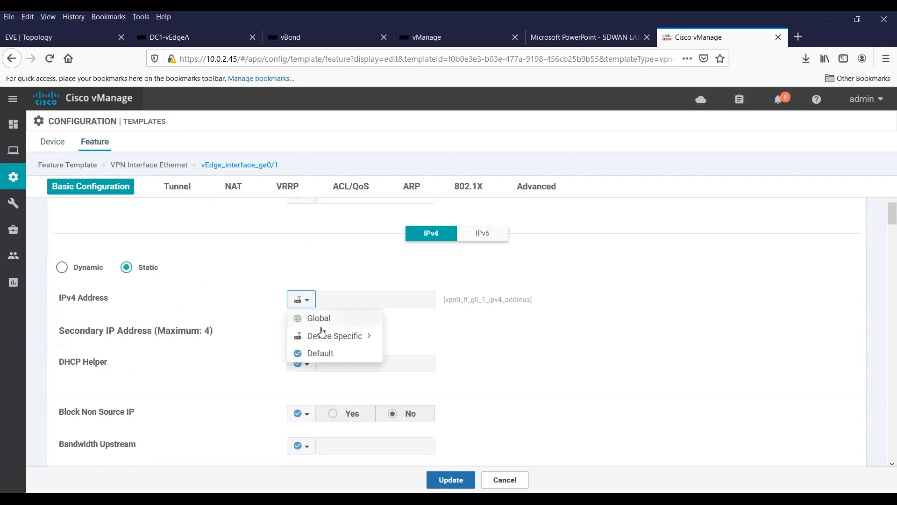
mouse_move(334, 336)
left_click(423, 353)
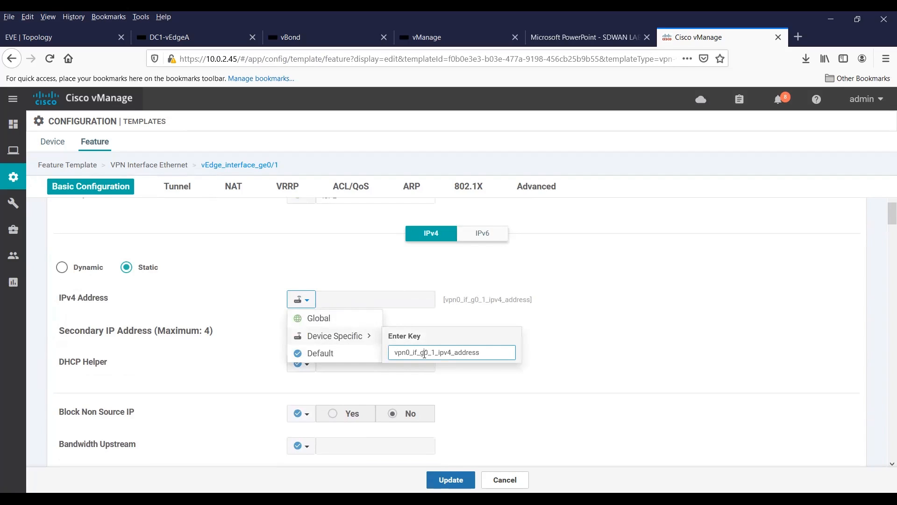
type("e")
left_click(649, 316)
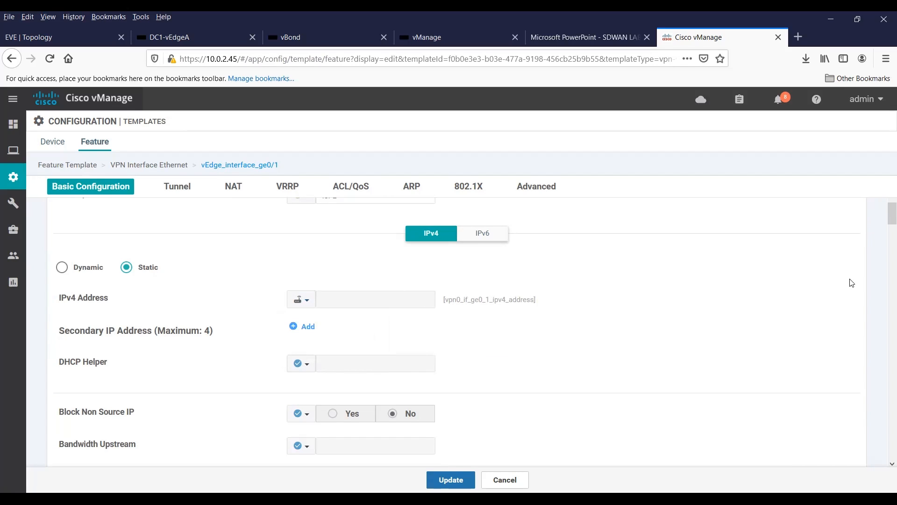
Step: Change the tunnel's Restrict setting to Global and turn it On
left_click_drag(889, 209, 883, 243)
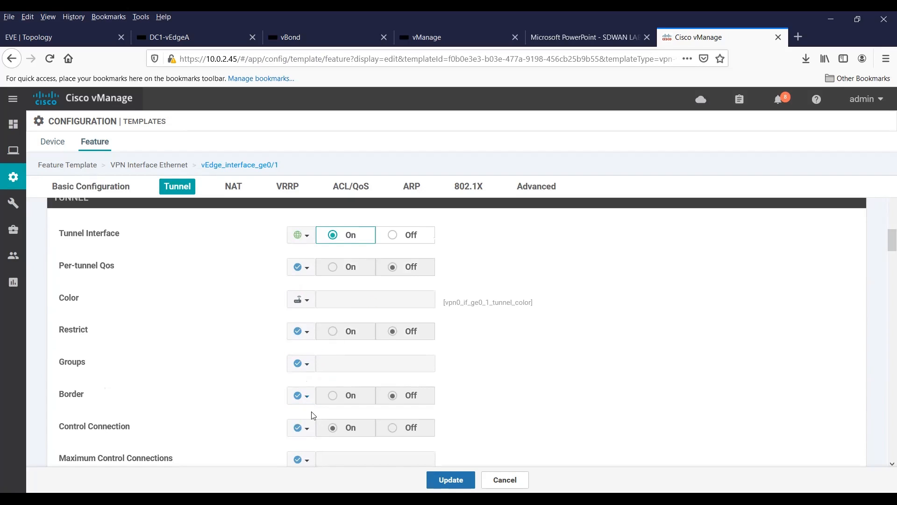
left_click(305, 333)
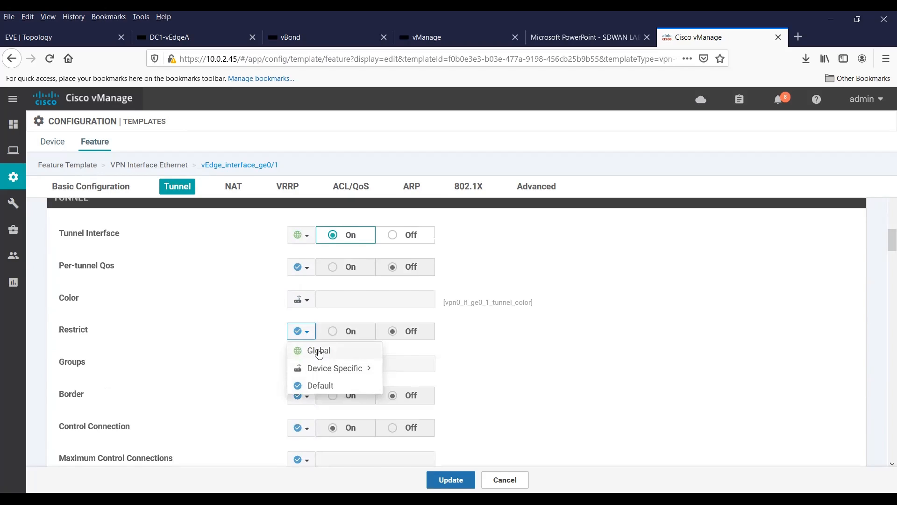
left_click(319, 351)
left_click(333, 332)
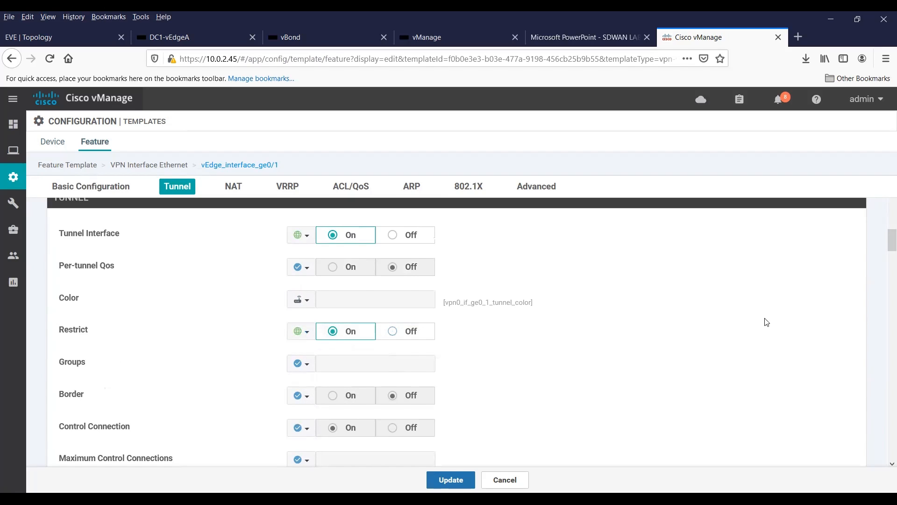
Step: Turn IPv4 NAT Off, review the tunnel settings and save the updated vEdge_interface_ge0/1 template
scroll(886, 241, "down", 3)
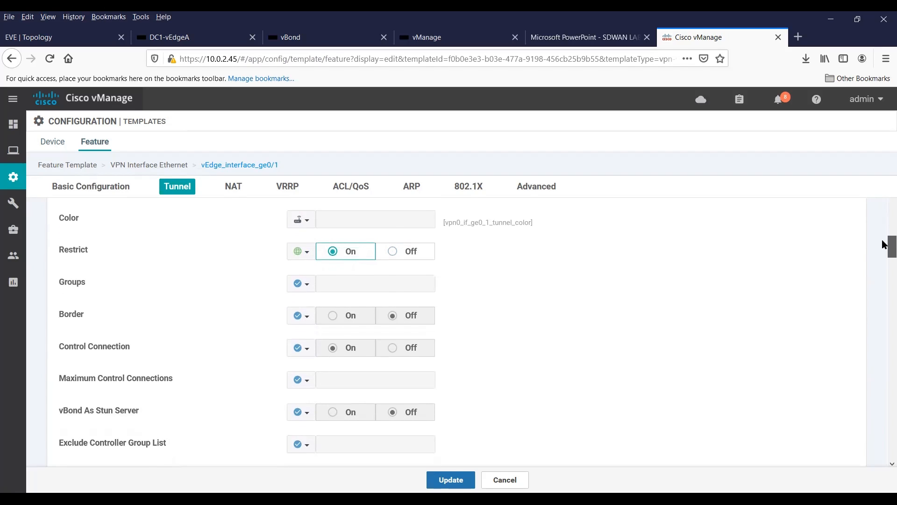
scroll(884, 244, "down", 1)
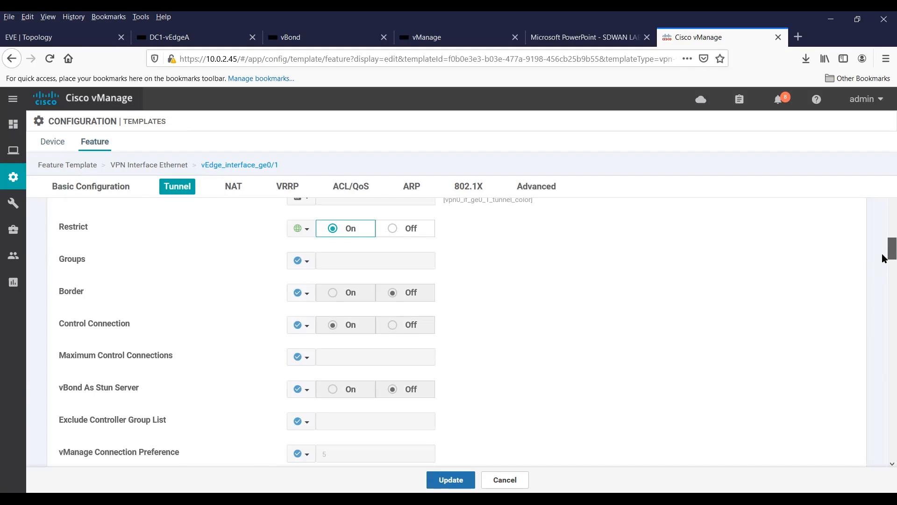
left_click_drag(883, 254, 883, 312)
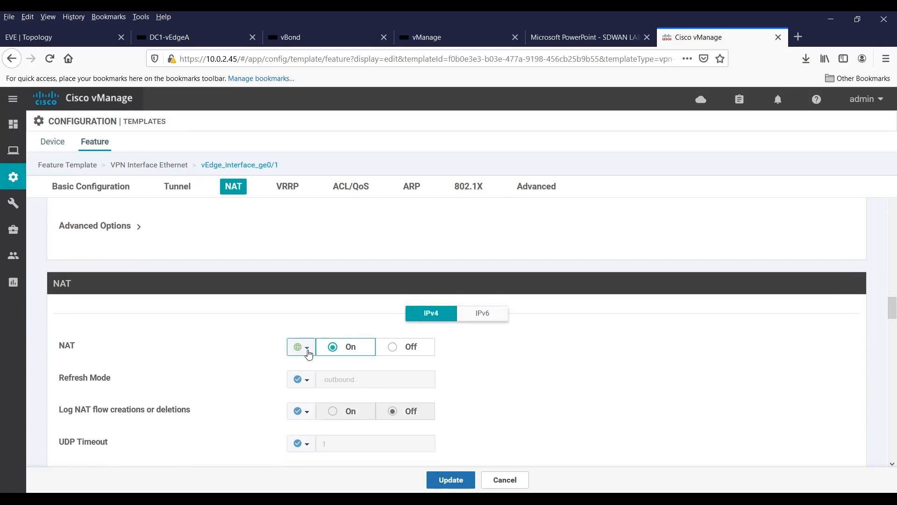
left_click(308, 353)
left_click(405, 351)
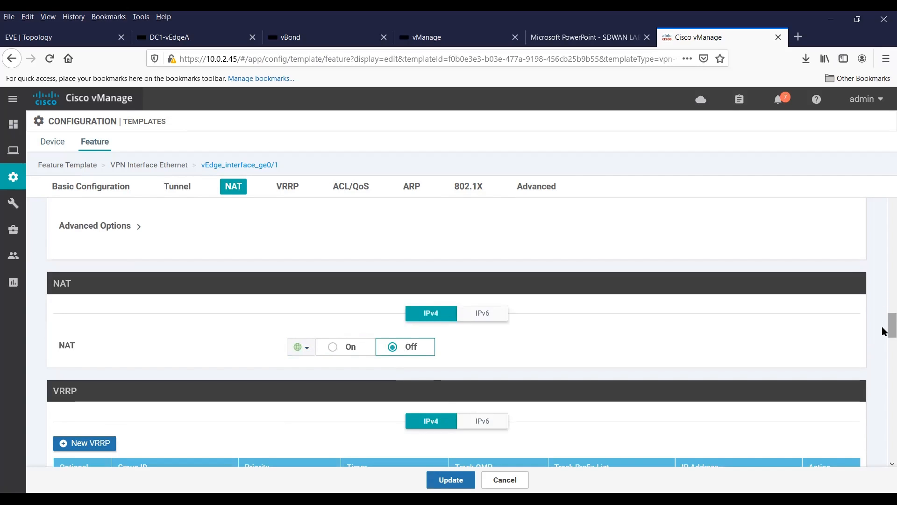
left_click_drag(884, 331, 884, 250)
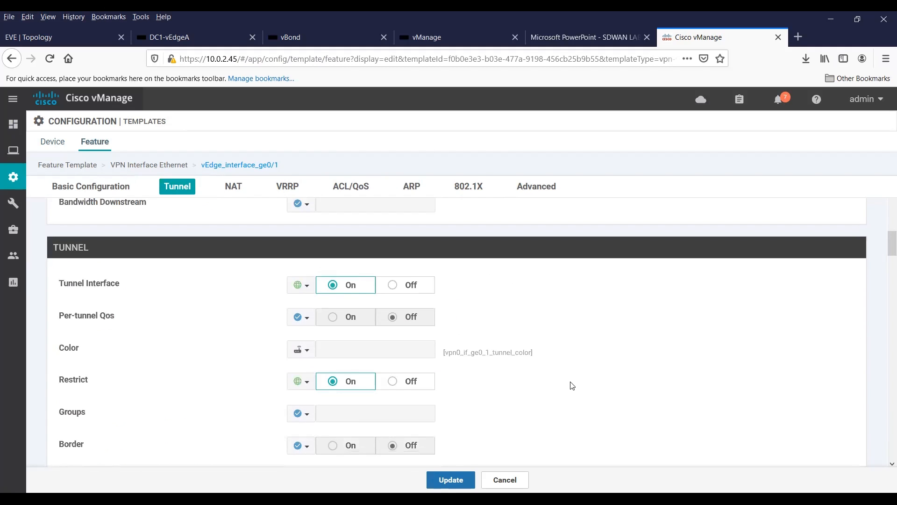
left_click(450, 481)
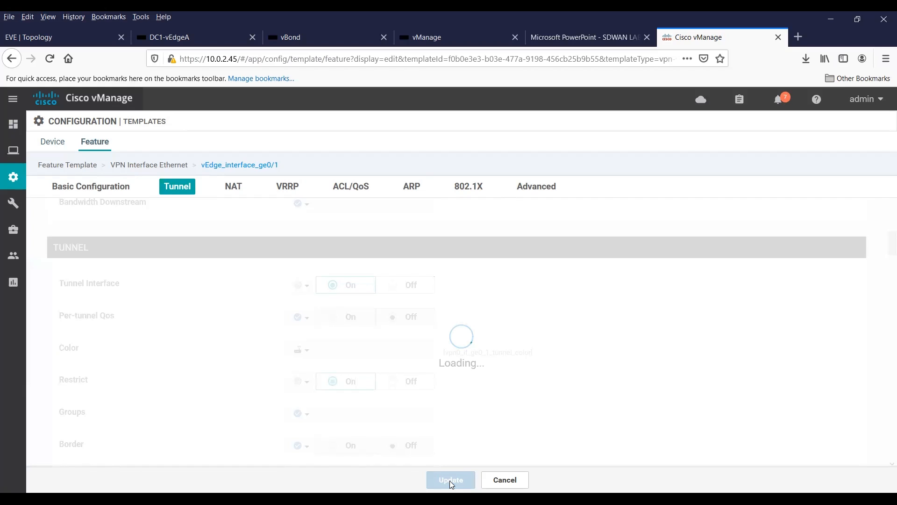